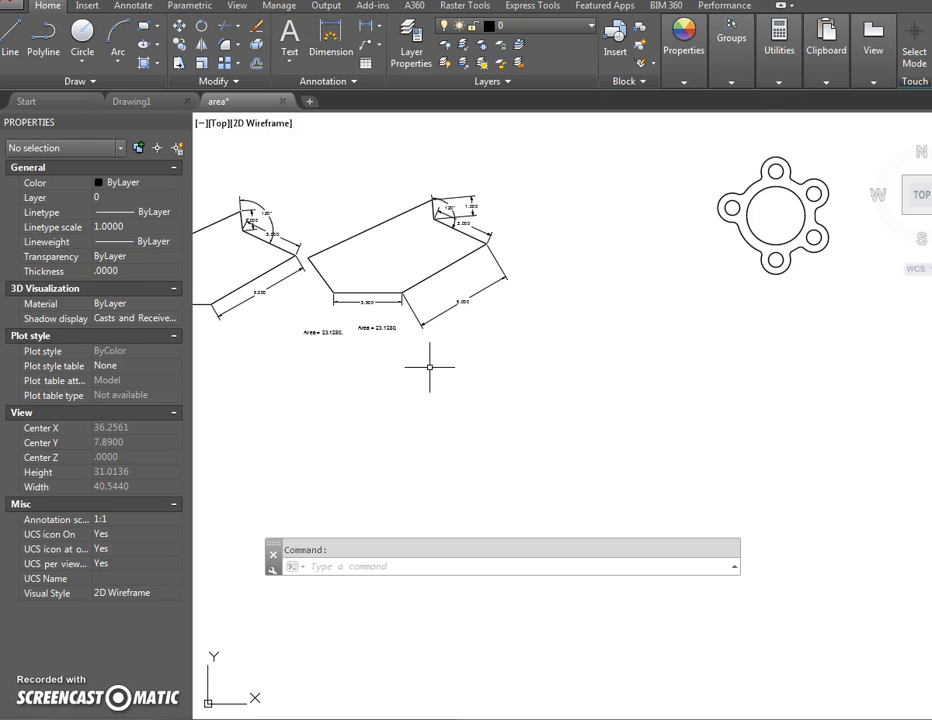
- Draw a horizontal line 3.5 units long in the empty area below the dimensioned polygon
{"action": "mouse_move", "coordinate": [430, 365]}
{"action": "middle_mouse_down"}
{"action": "mouse_move", "coordinate": [443, 363]}
{"action": "mouse_move", "coordinate": [434, 323]}
{"action": "mouse_move", "coordinate": [436, 342]}
{"action": "middle_mouse_up"}
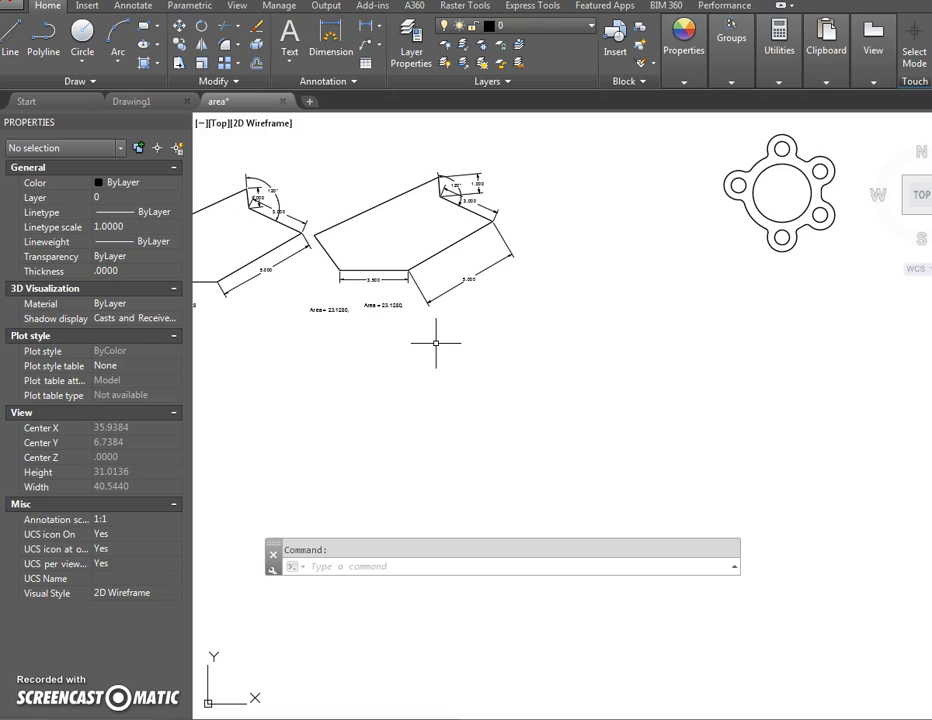
{"action": "key", "text": "Return"}
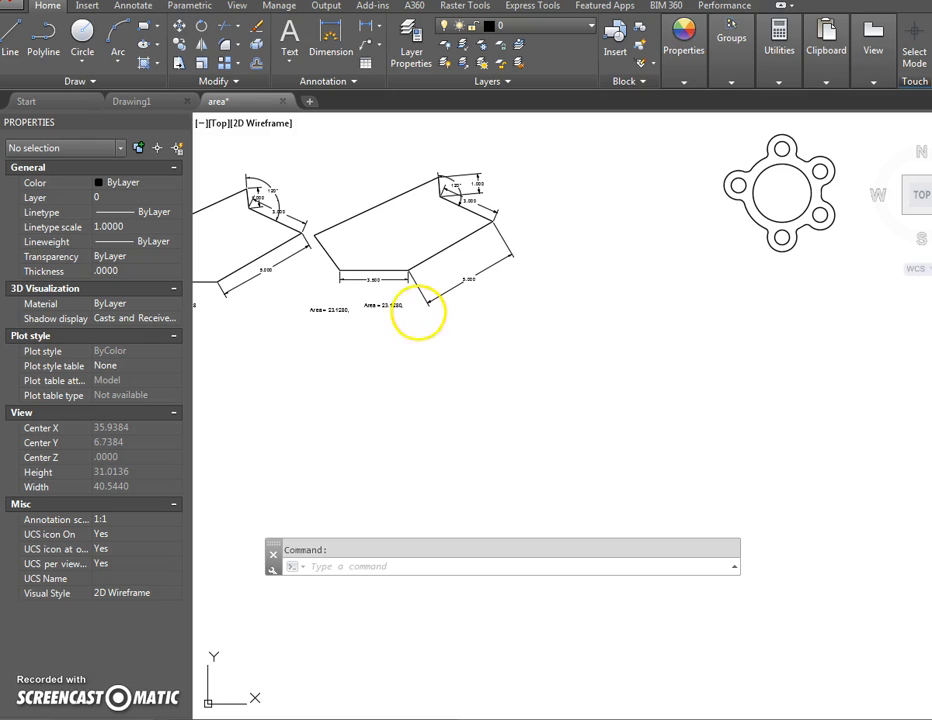
{"action": "left_click", "coordinate": [322, 430]}
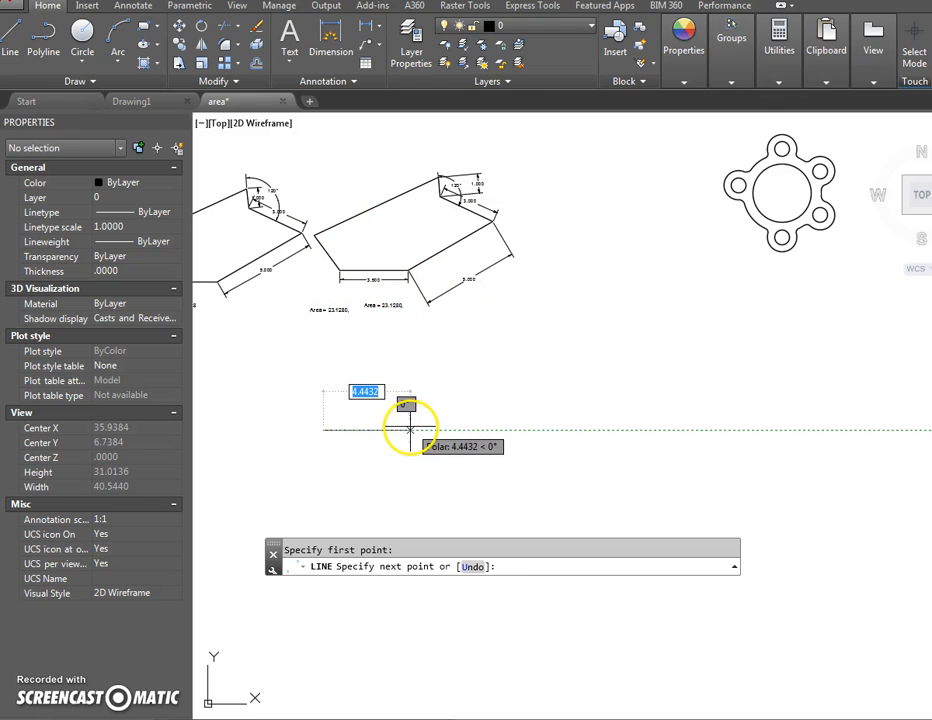
{"action": "type", "text": "3.5"}
{"action": "key", "text": "Return"}
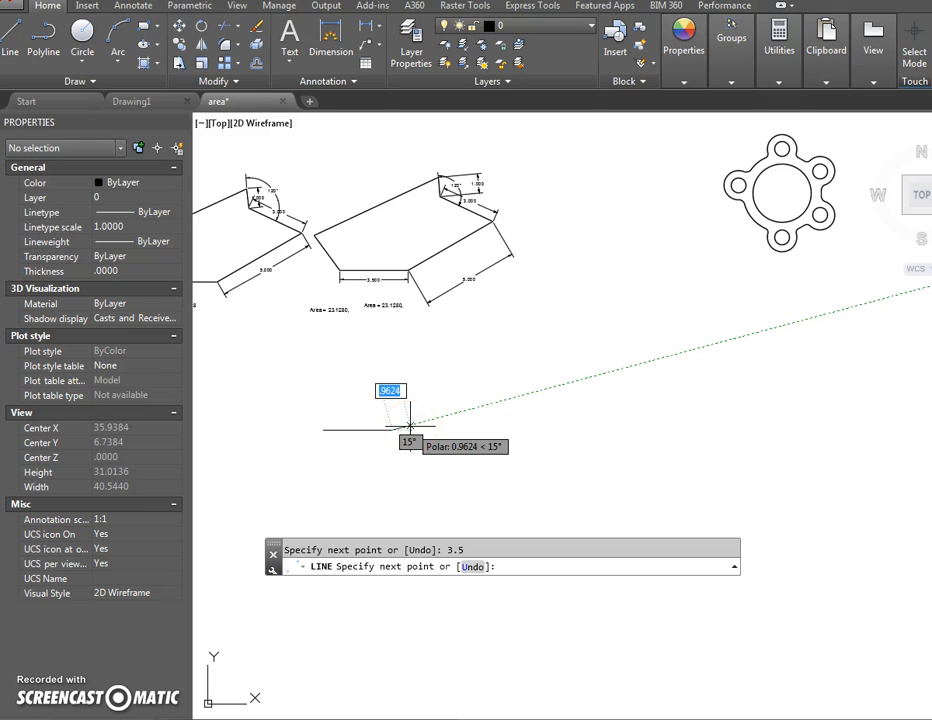
{"action": "key", "text": "Escape"}
{"action": "key", "text": "Escape"}
- Add an angular dimension inside the original polygon between its horizontal bottom edge and the adjoining 5.000 edge
{"action": "scroll", "coordinate": [412, 424], "scroll_direction": "up", "scroll_amount": 2}
{"action": "middle_click_drag", "start_coordinate": [441, 434], "coordinate": [435, 503]}
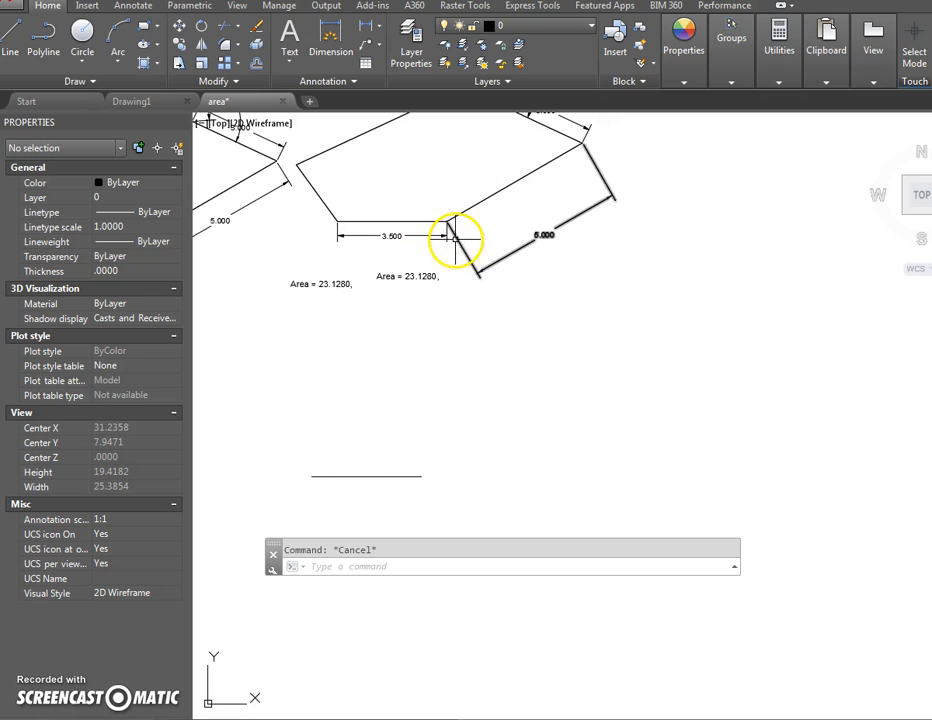
{"action": "middle_click_drag", "start_coordinate": [409, 283], "coordinate": [410, 313]}
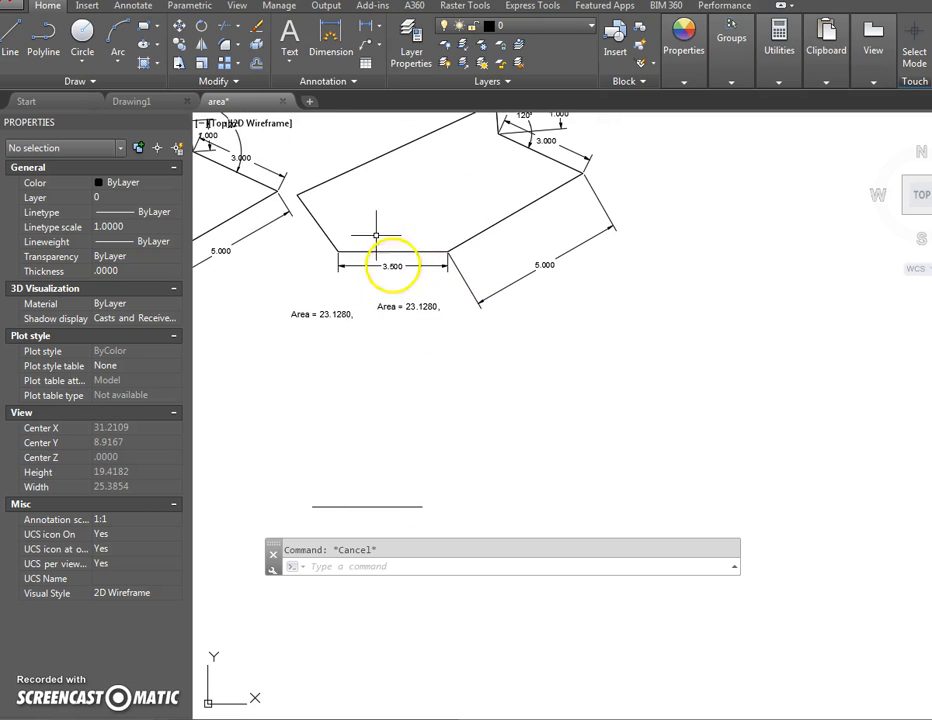
{"action": "left_click", "coordinate": [378, 26]}
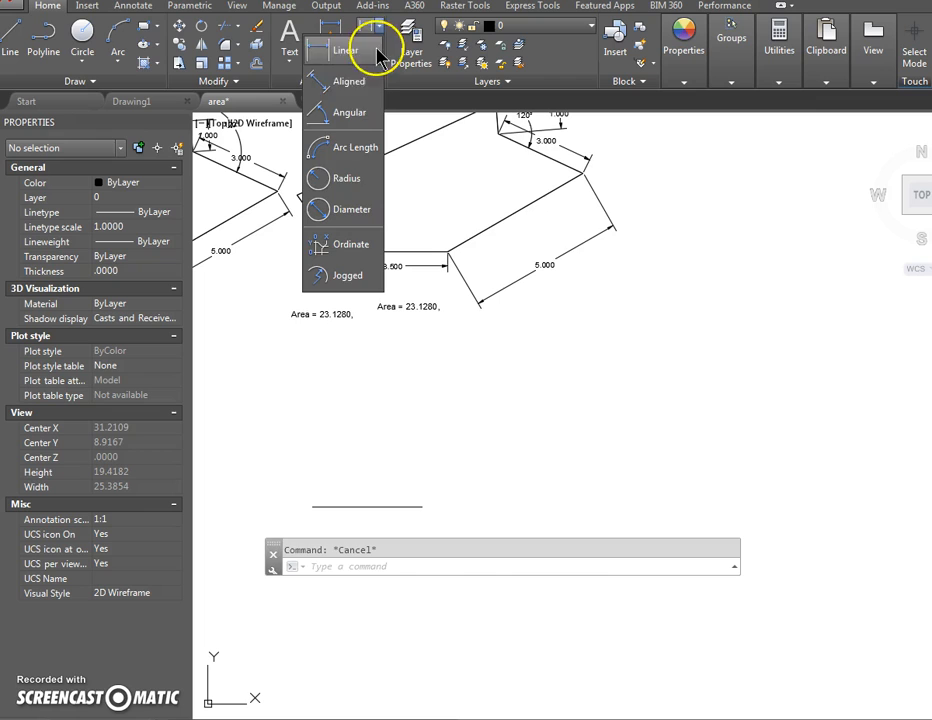
{"action": "left_click", "coordinate": [352, 114]}
{"action": "left_click", "coordinate": [412, 252]}
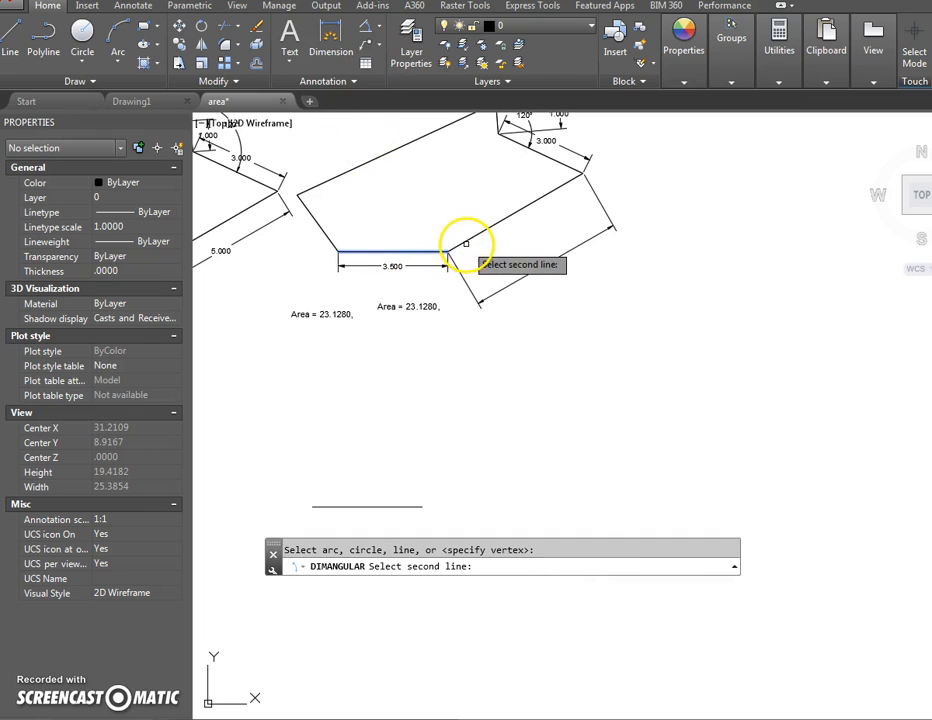
{"action": "left_click", "coordinate": [465, 243]}
{"action": "left_click", "coordinate": [443, 225]}
{"action": "key", "text": "Escape"}
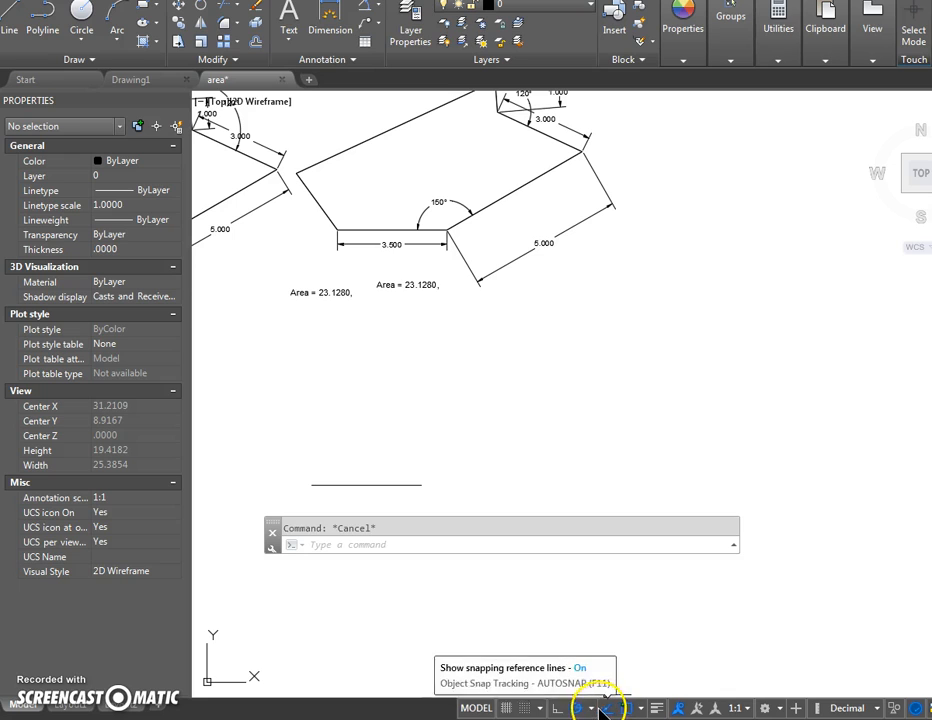
- Set polar tracking to 10° increments and draw a 5-unit line at 30° from the right end of the new horizontal line
{"action": "left_click", "coordinate": [592, 708]}
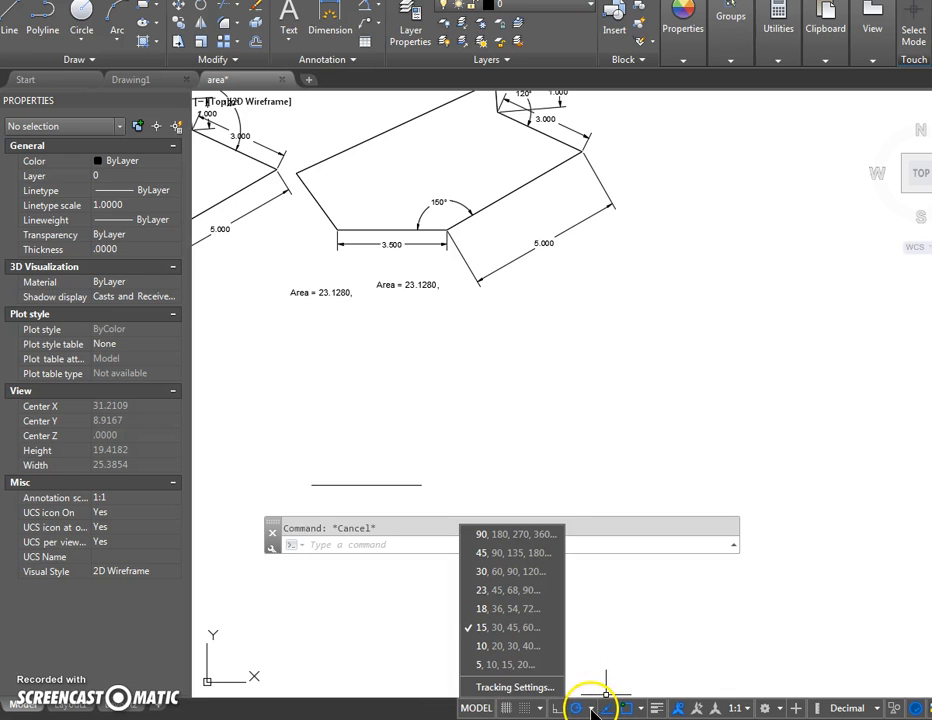
{"action": "left_click", "coordinate": [527, 647]}
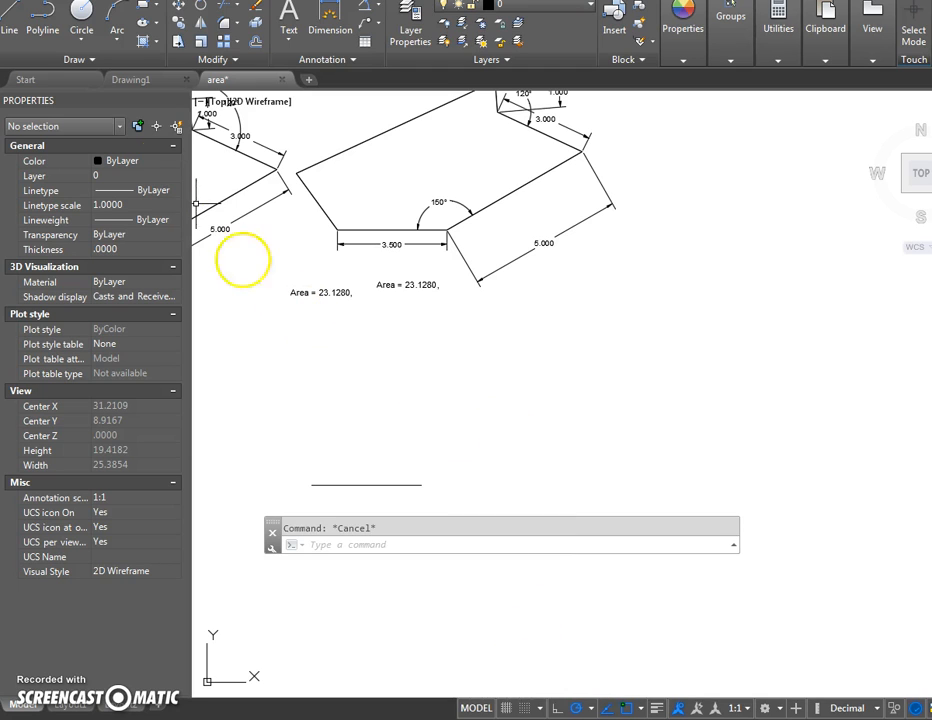
{"action": "left_click", "coordinate": [10, 18]}
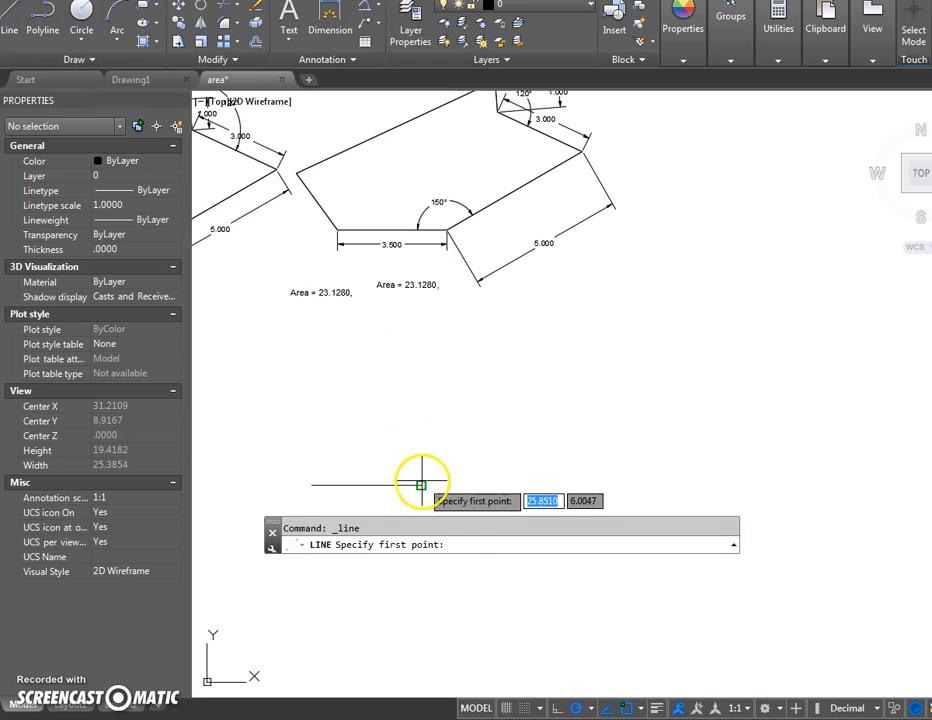
{"action": "left_click", "coordinate": [421, 485]}
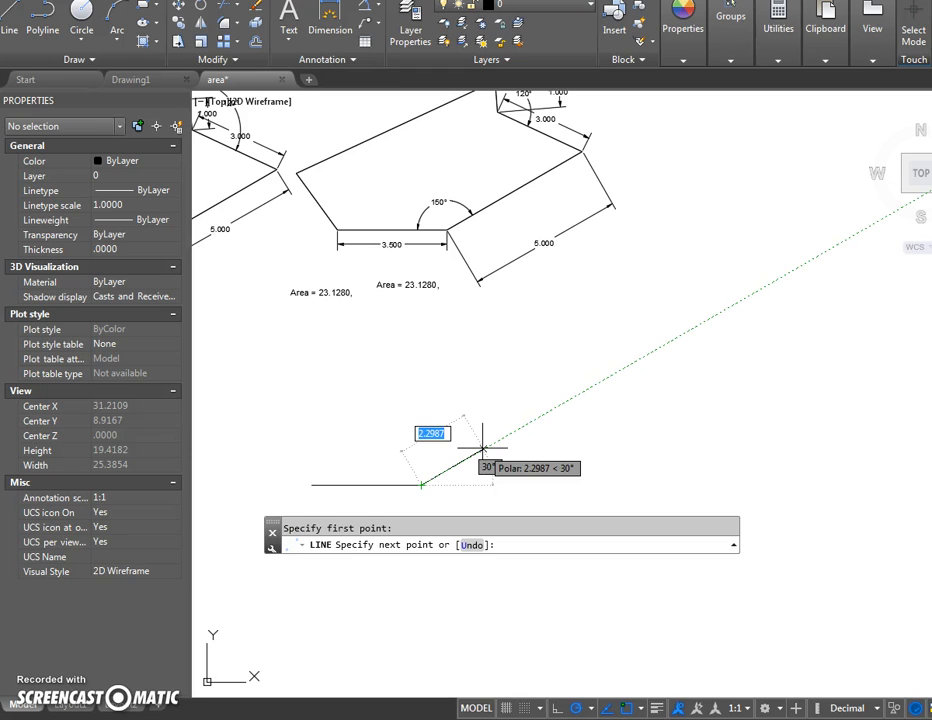
{"action": "type", "text": "5"}
{"action": "key", "text": "Return"}
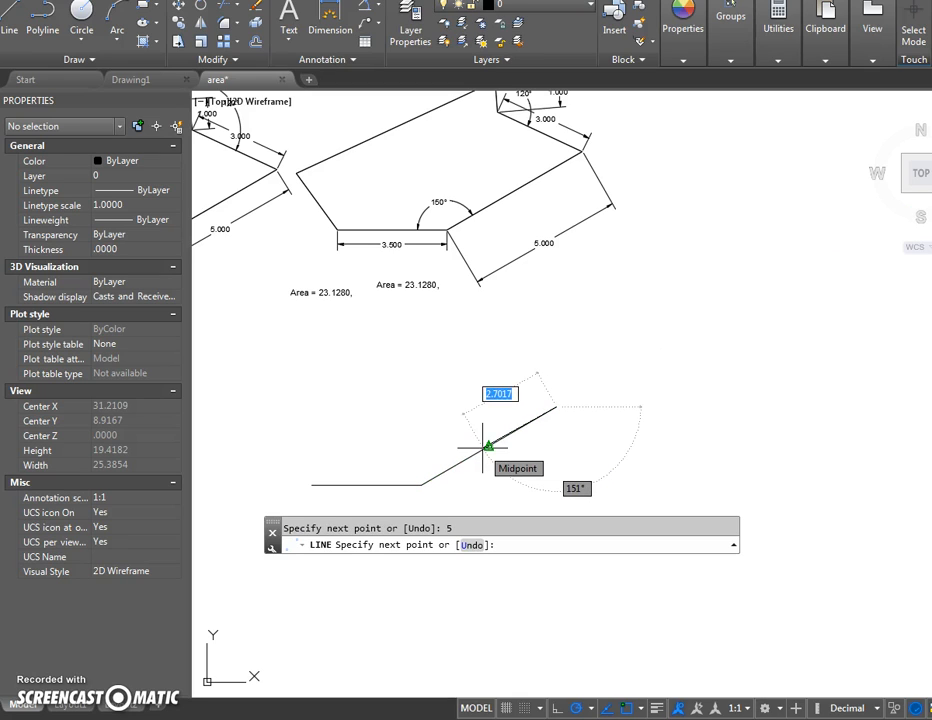
{"action": "key", "text": "Escape"}
{"action": "key", "text": "Escape"}
{"action": "middle_click_drag", "start_coordinate": [486, 445], "coordinate": [487, 452]}
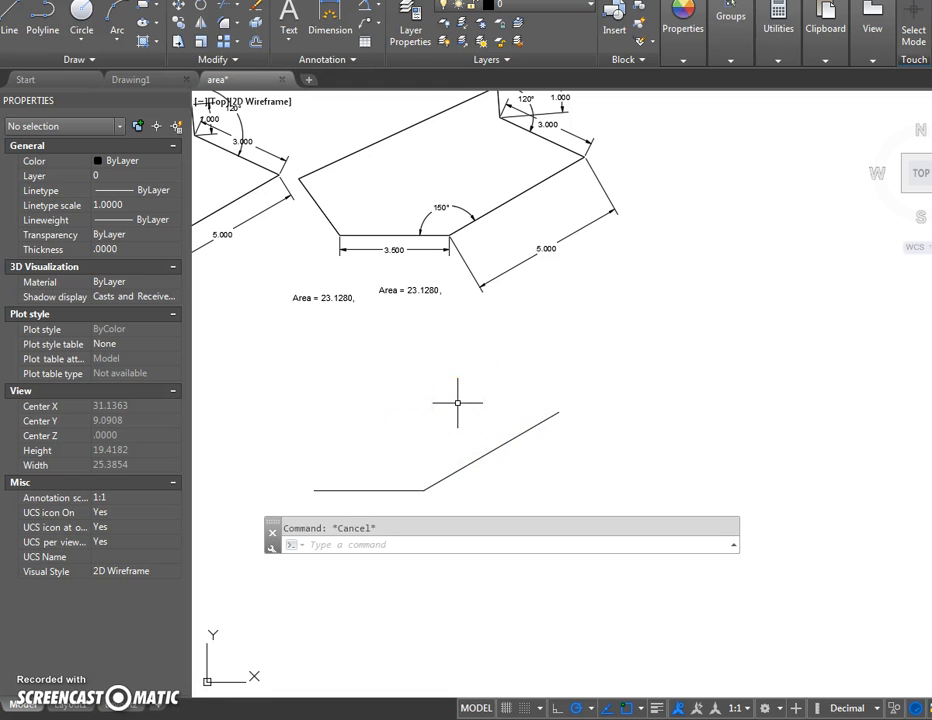
{"action": "left_click", "coordinate": [238, 46]}
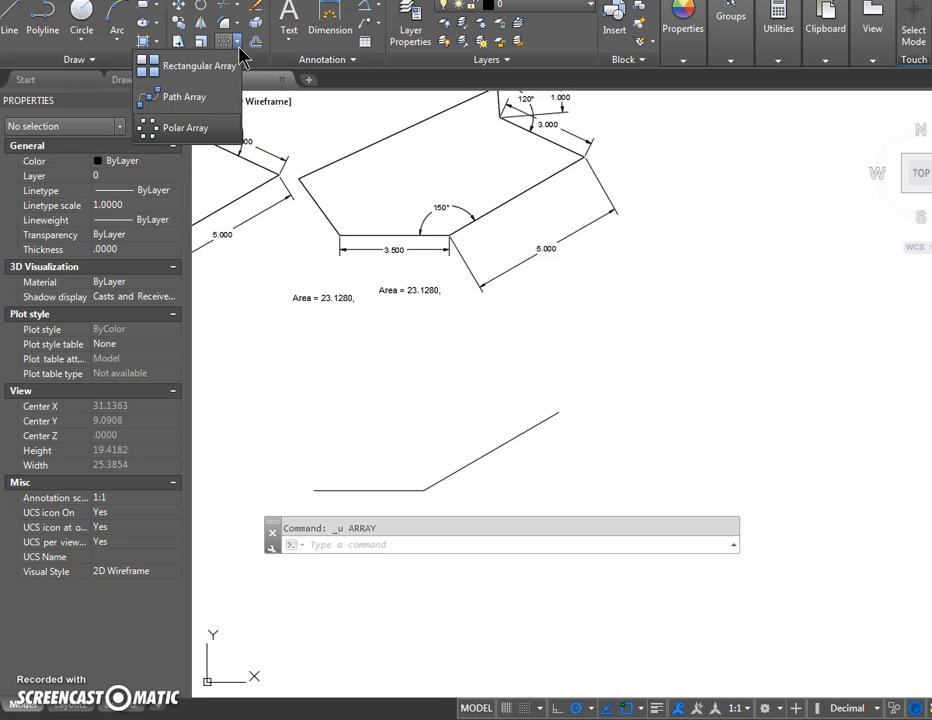
{"action": "left_click", "coordinate": [222, 62]}
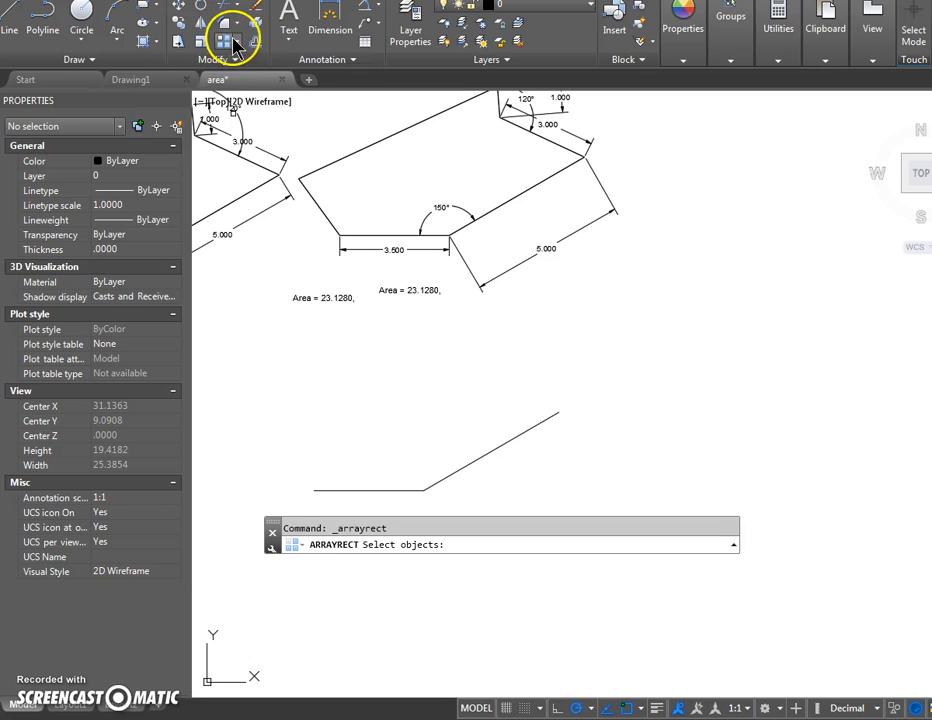
{"action": "key", "text": "Escape"}
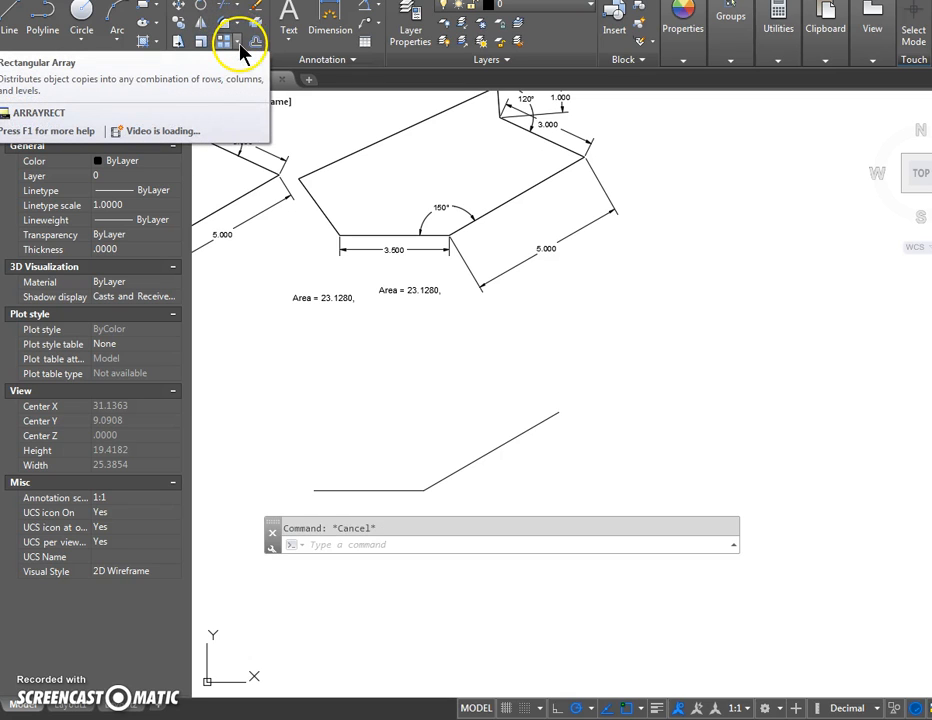
- Create a polar array of the new sloped line, centred on its upper endpoint
{"action": "type", "text": "ar"}
{"action": "key", "text": "Return"}
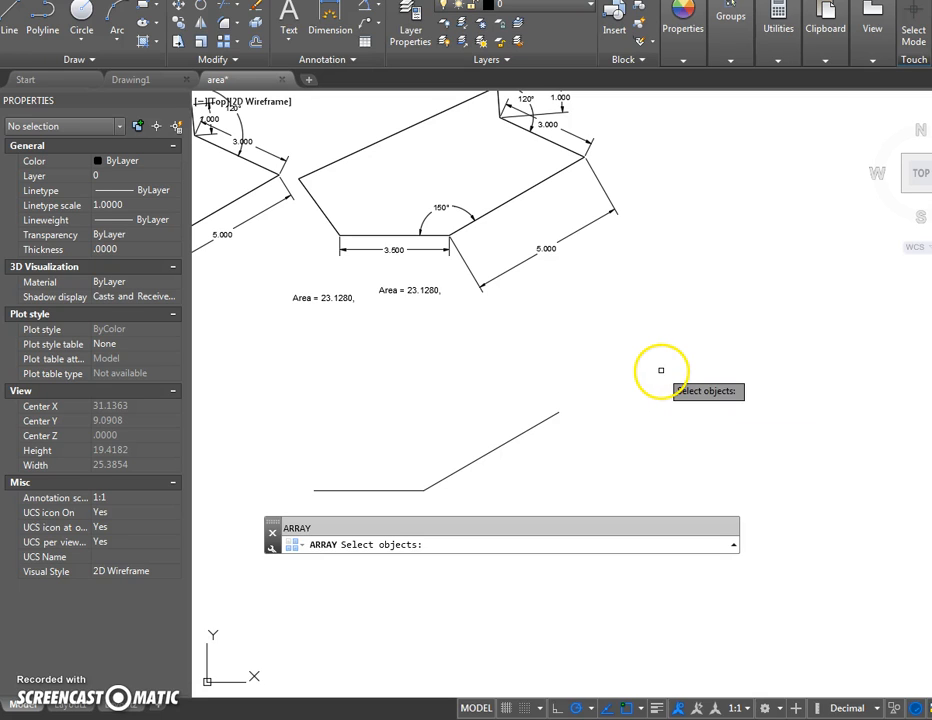
{"action": "left_click", "coordinate": [493, 450]}
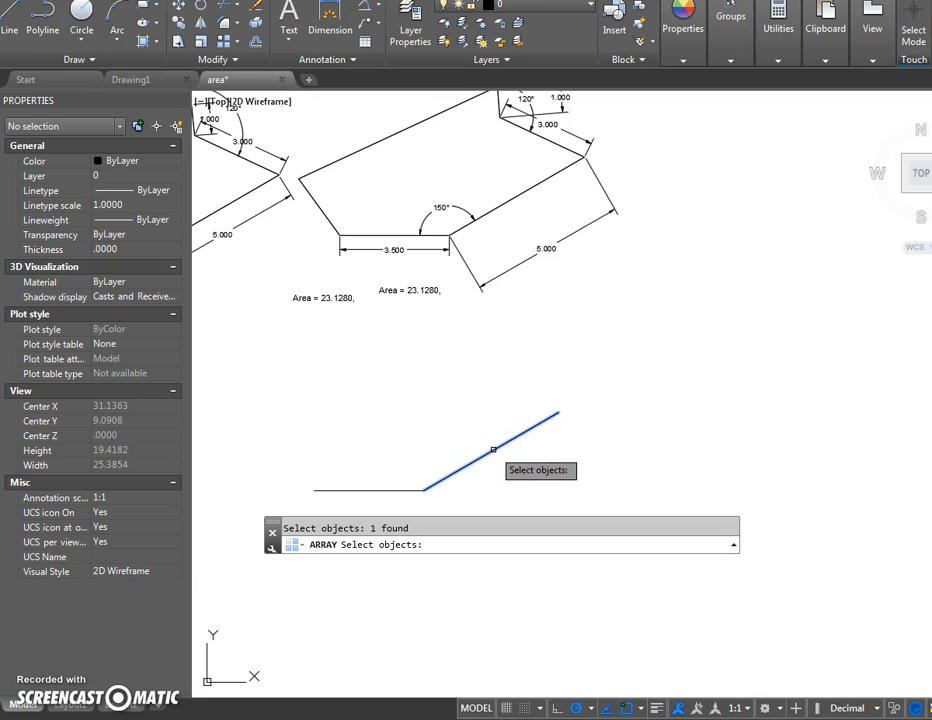
{"action": "key", "text": "Return"}
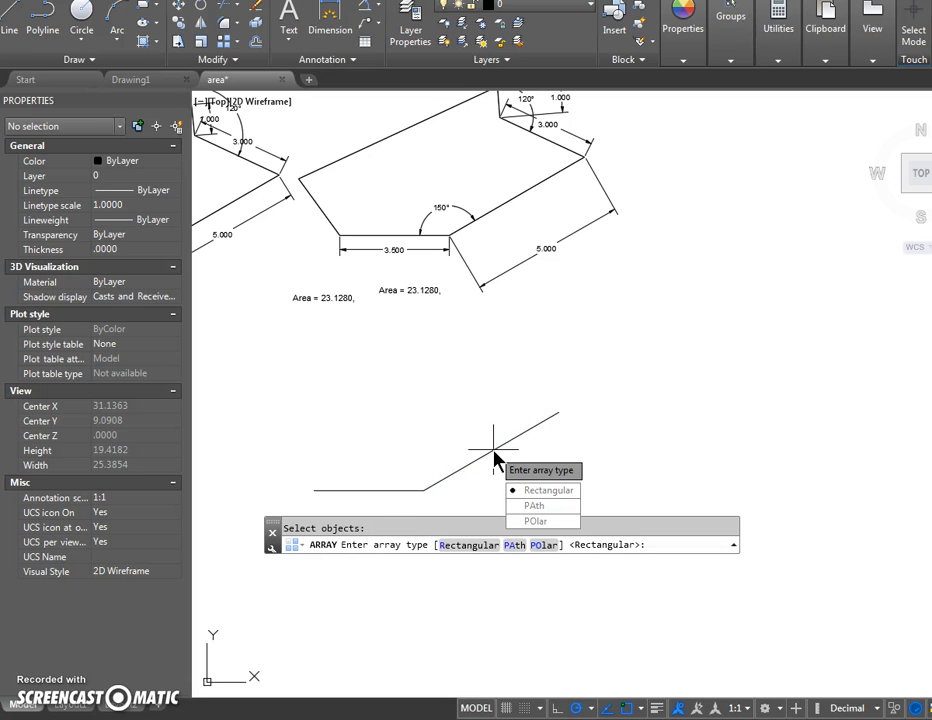
{"action": "left_click", "coordinate": [536, 521]}
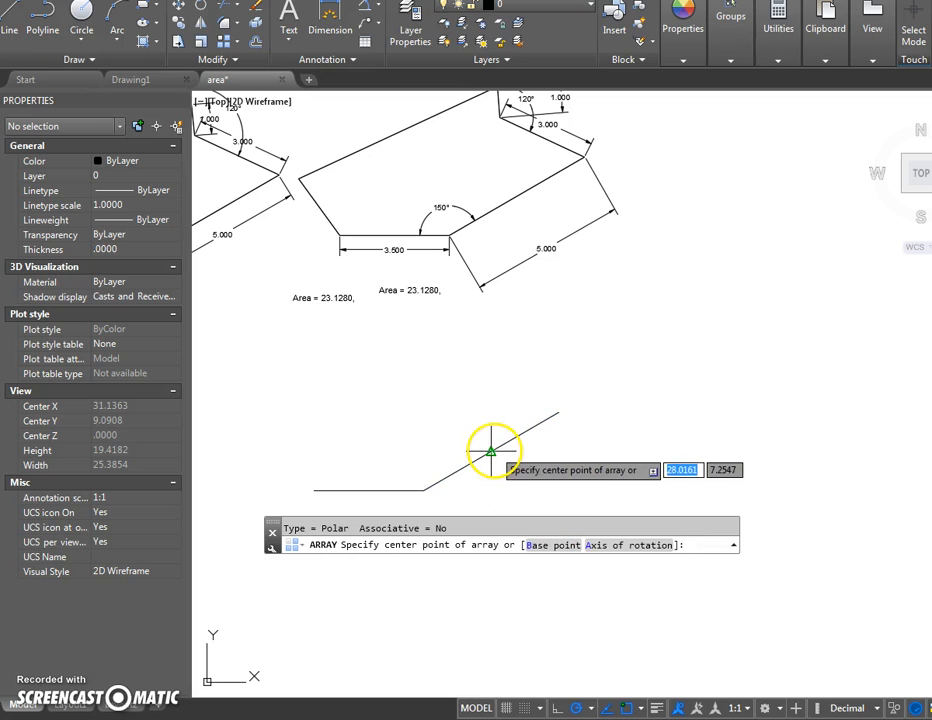
{"action": "left_click", "coordinate": [558, 412]}
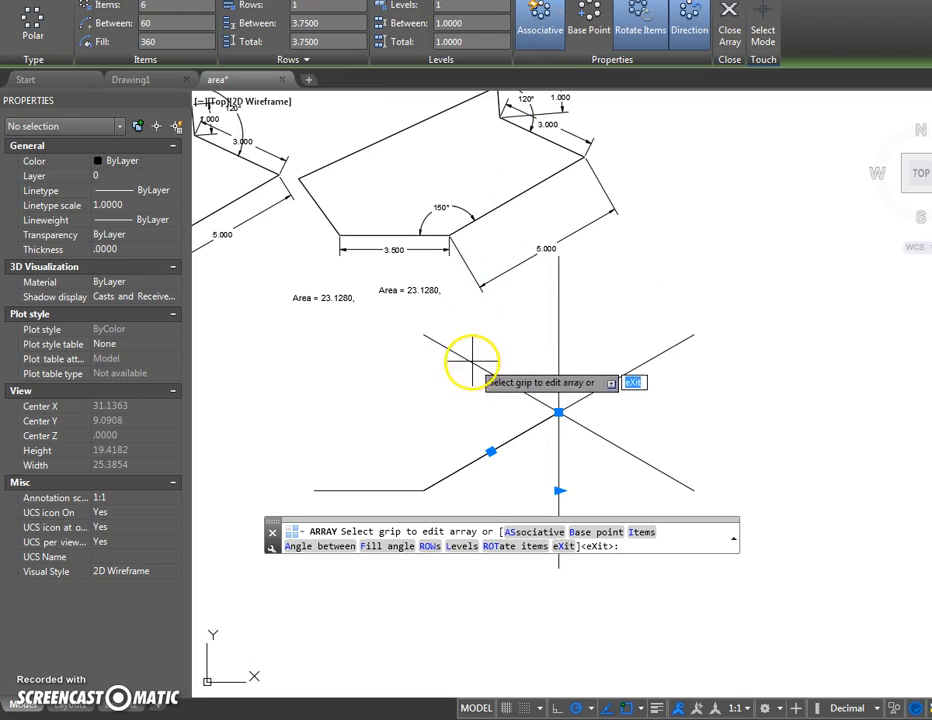
- Make the polar array non-associative, with 2 items and a 55° fill angle
{"action": "left_click", "coordinate": [540, 20]}
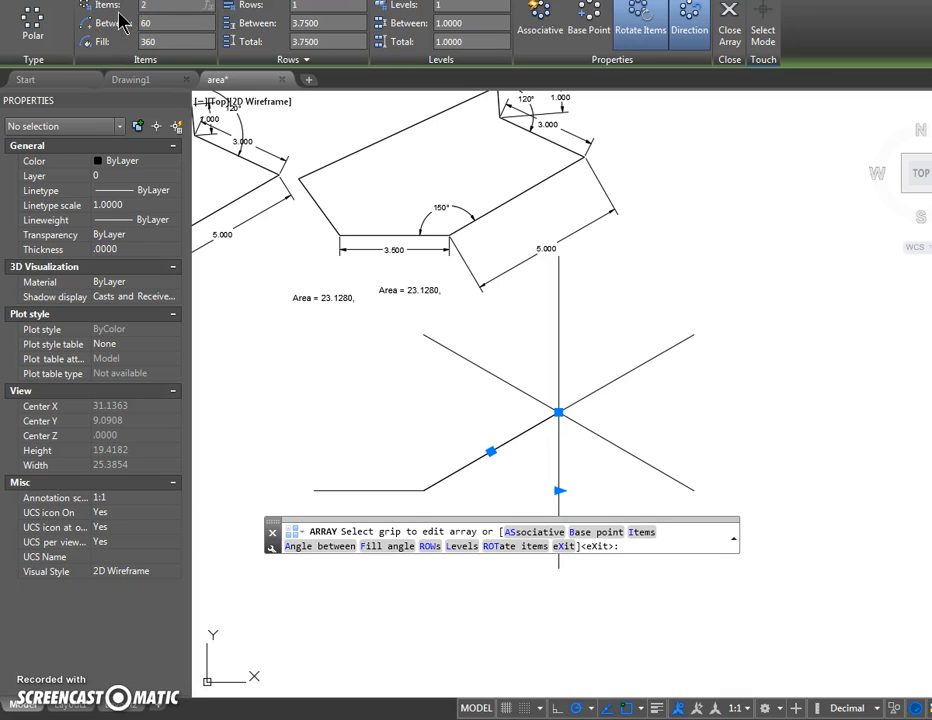
{"action": "left_click", "coordinate": [178, 38]}
{"action": "left_click", "coordinate": [179, 21]}
{"action": "left_click", "coordinate": [179, 43]}
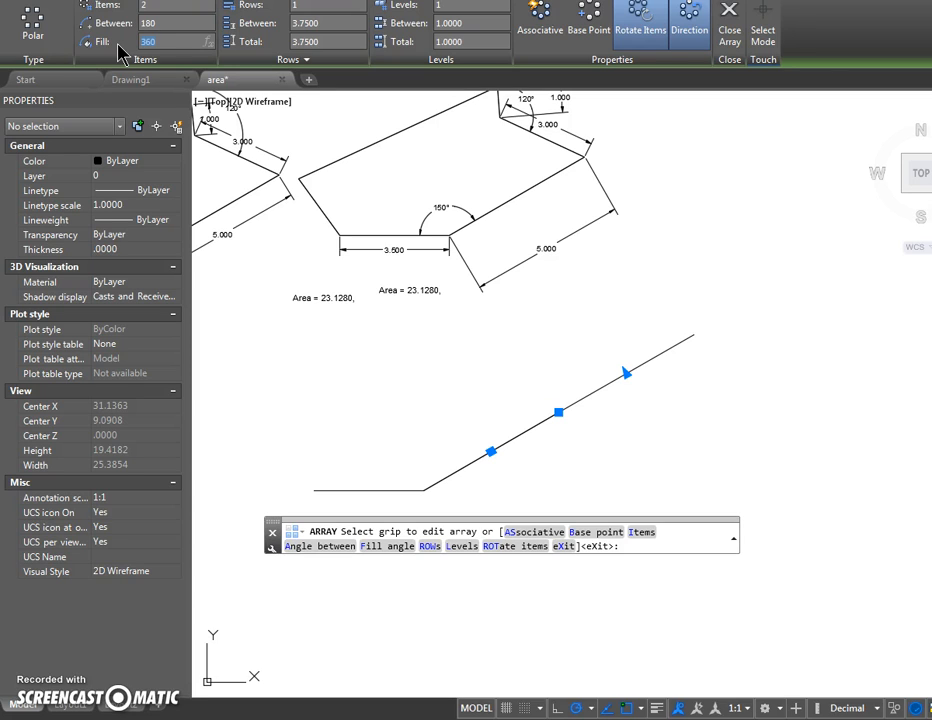
{"action": "left_click", "coordinate": [197, 55]}
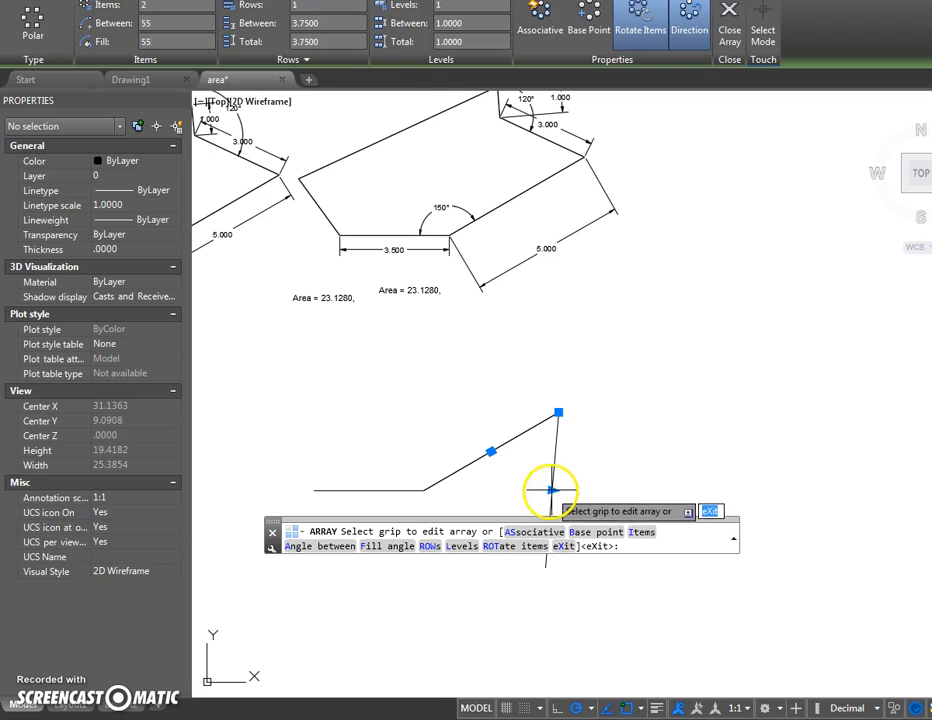
- Reverse the array direction so the copy lies above the sloped line, and finish the array
{"action": "left_click", "coordinate": [686, 33]}
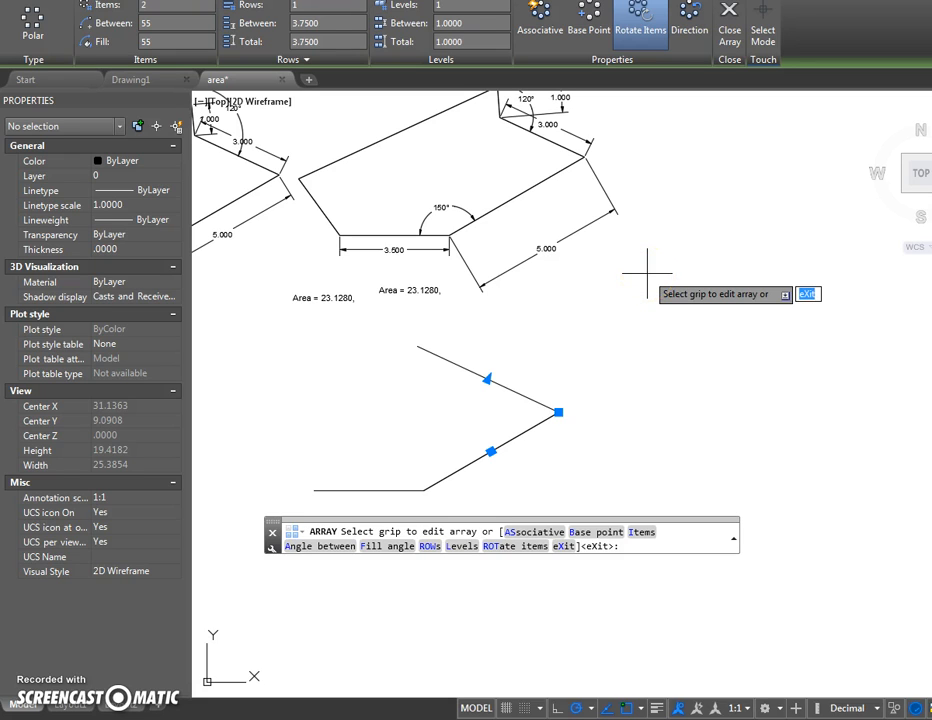
{"action": "left_click", "coordinate": [148, 41]}
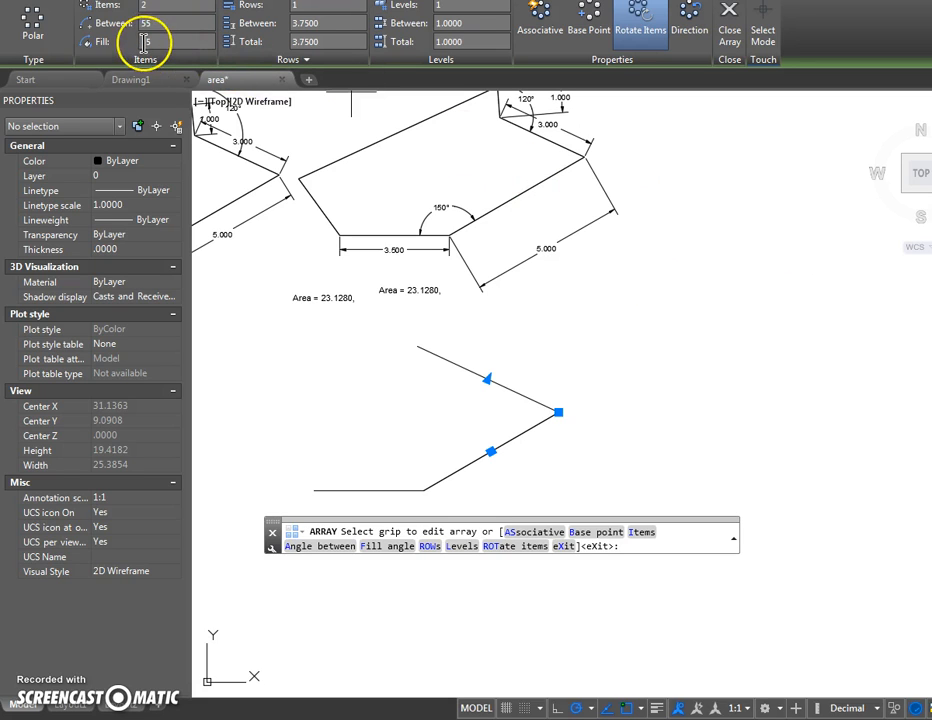
{"action": "mouse_move", "coordinate": [155, 92]}
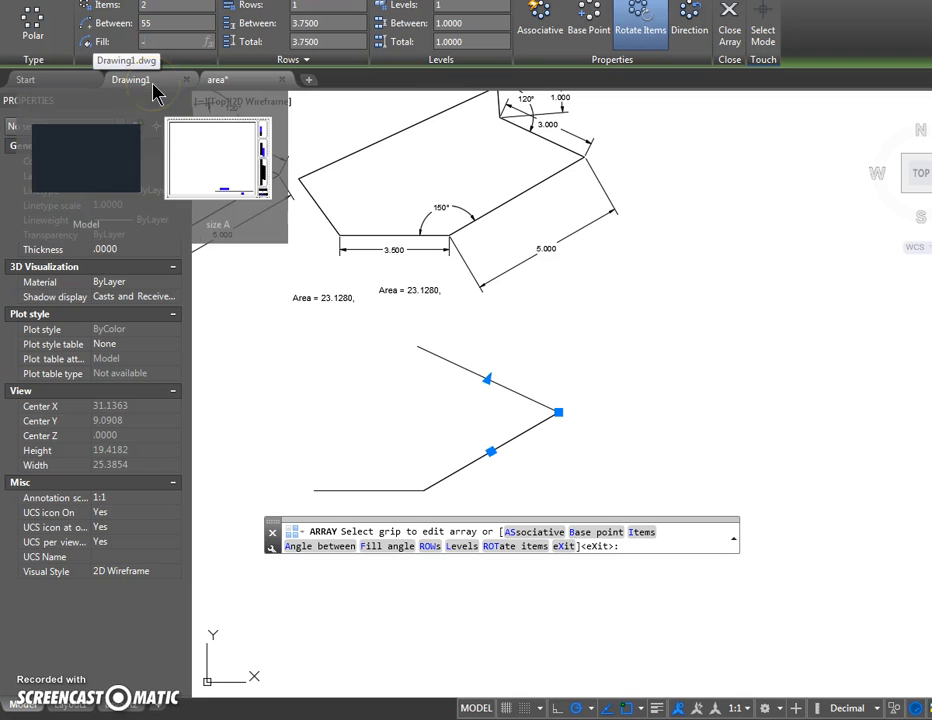
{"action": "key", "text": "Escape"}
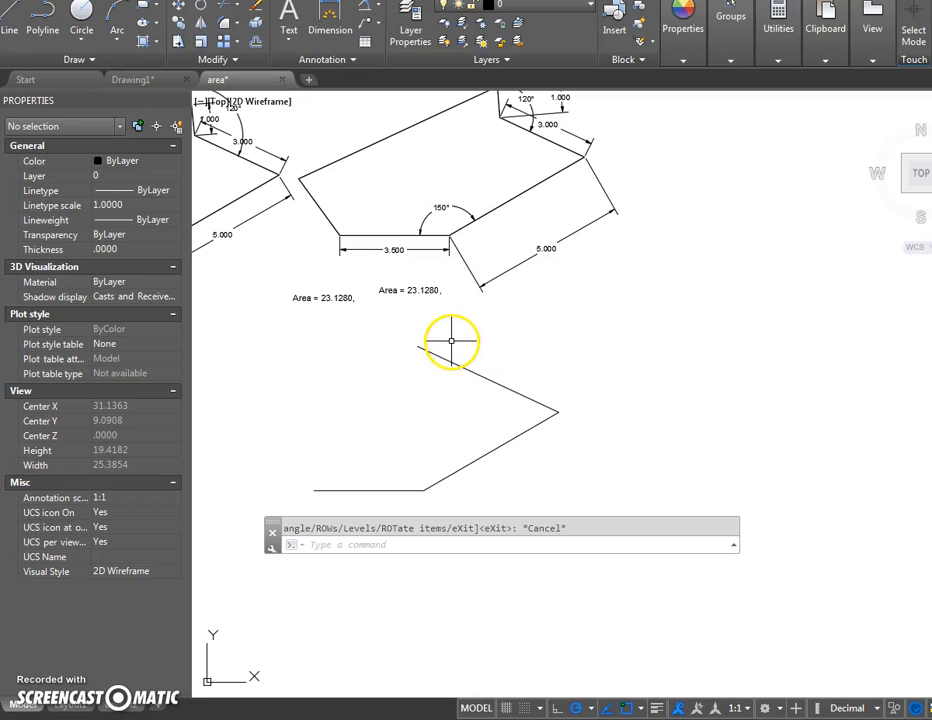
{"action": "key", "text": "Escape"}
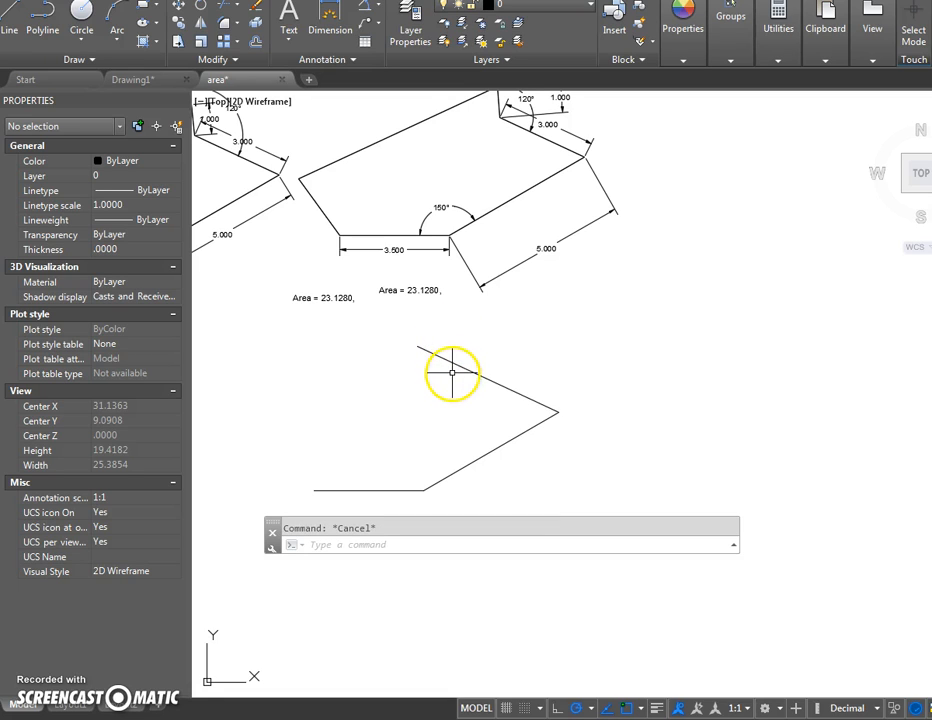
- Add an aligned length dimension above the arrayed copy of the sloped line
{"action": "middle_click_drag", "start_coordinate": [452, 373], "coordinate": [463, 375]}
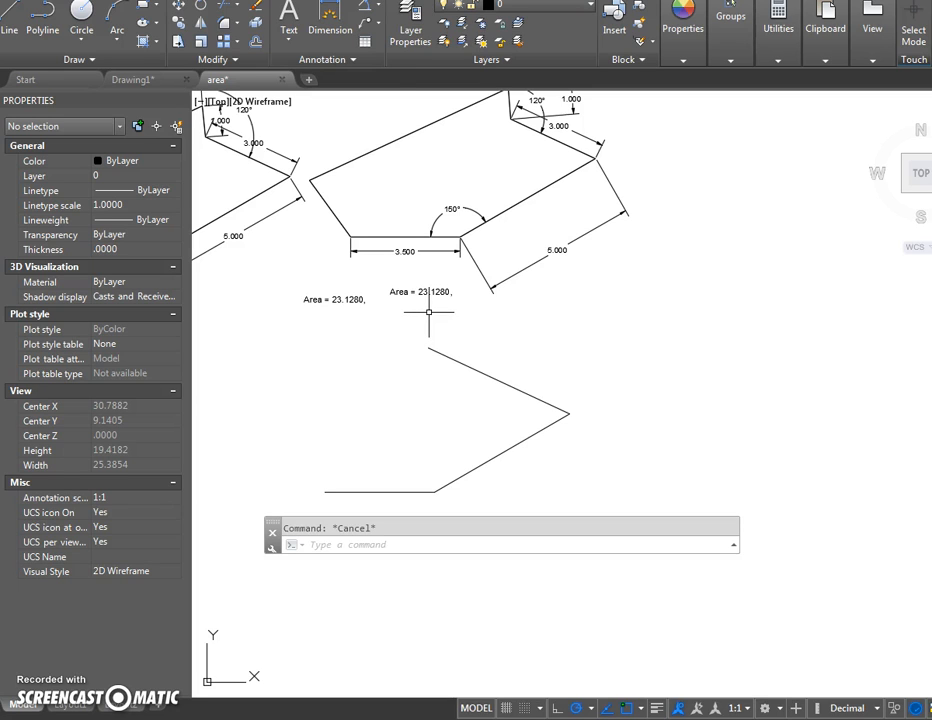
{"action": "left_click", "coordinate": [345, 20]}
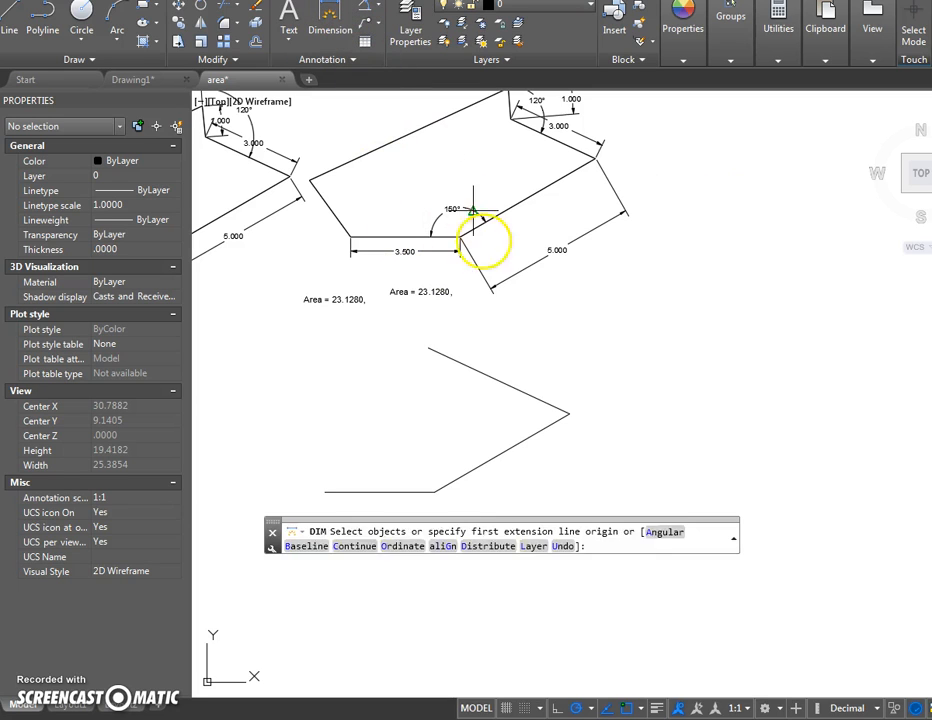
{"action": "left_click", "coordinate": [476, 369]}
{"action": "left_click", "coordinate": [487, 337]}
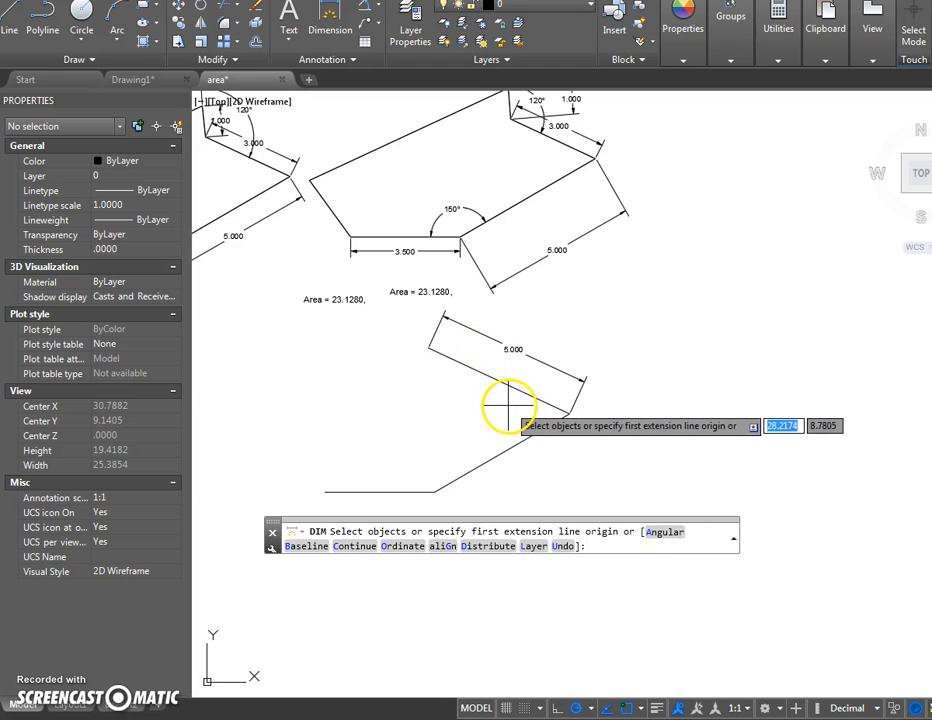
{"action": "key", "text": "Escape"}
{"action": "middle_click_drag", "start_coordinate": [500, 401], "coordinate": [512, 391]}
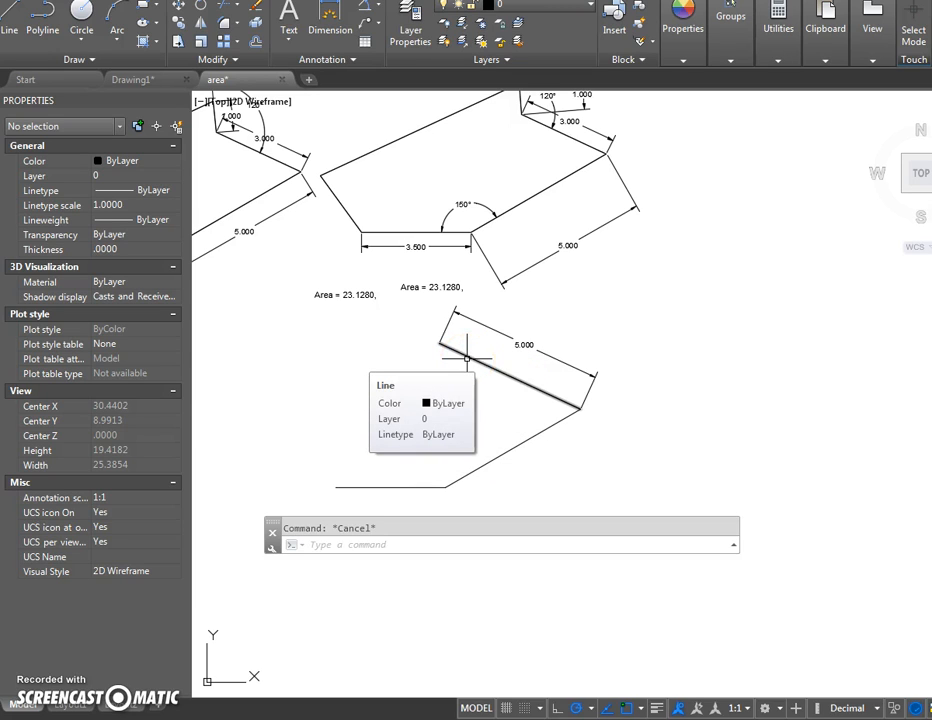
- Shorten the arrayed upper line to a total length of 3 from its free upper-left end using Lengthen
{"action": "type", "text": "LEN"}
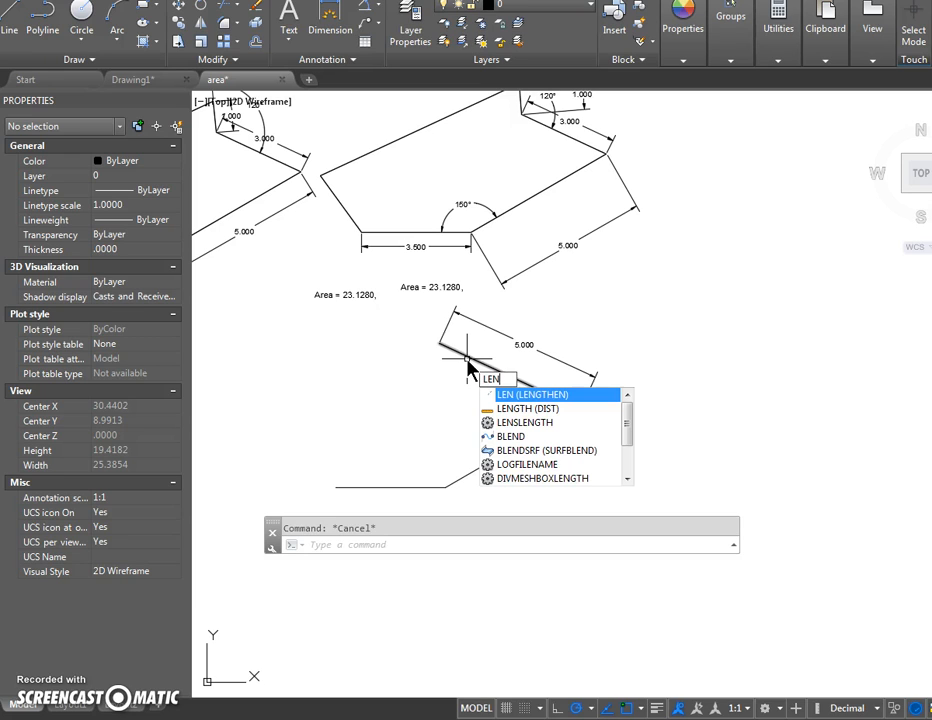
{"action": "key", "text": "Return"}
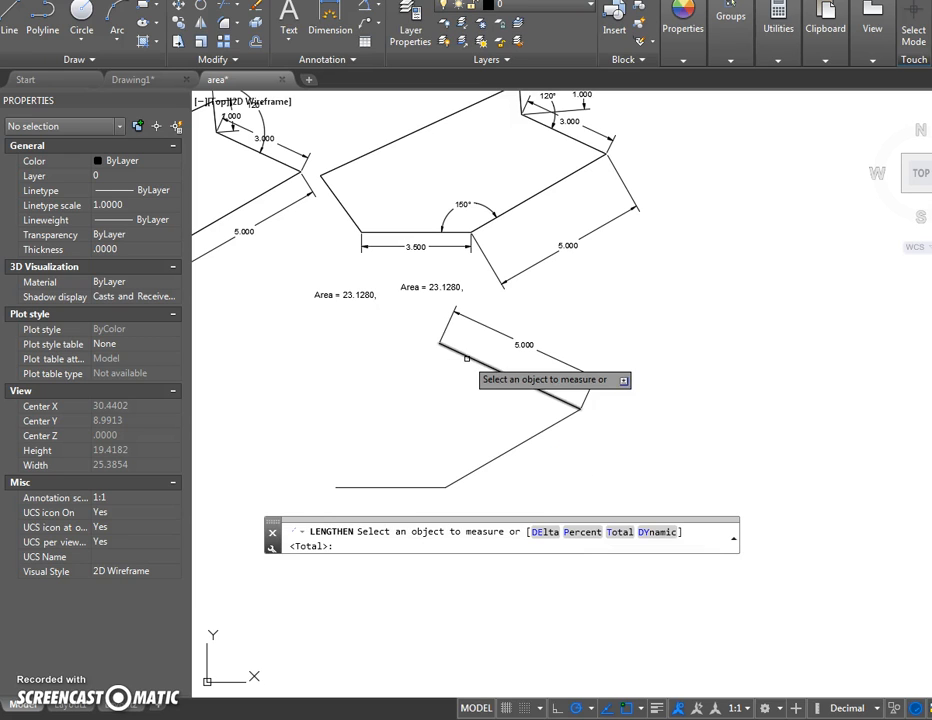
{"action": "left_click", "coordinate": [620, 532]}
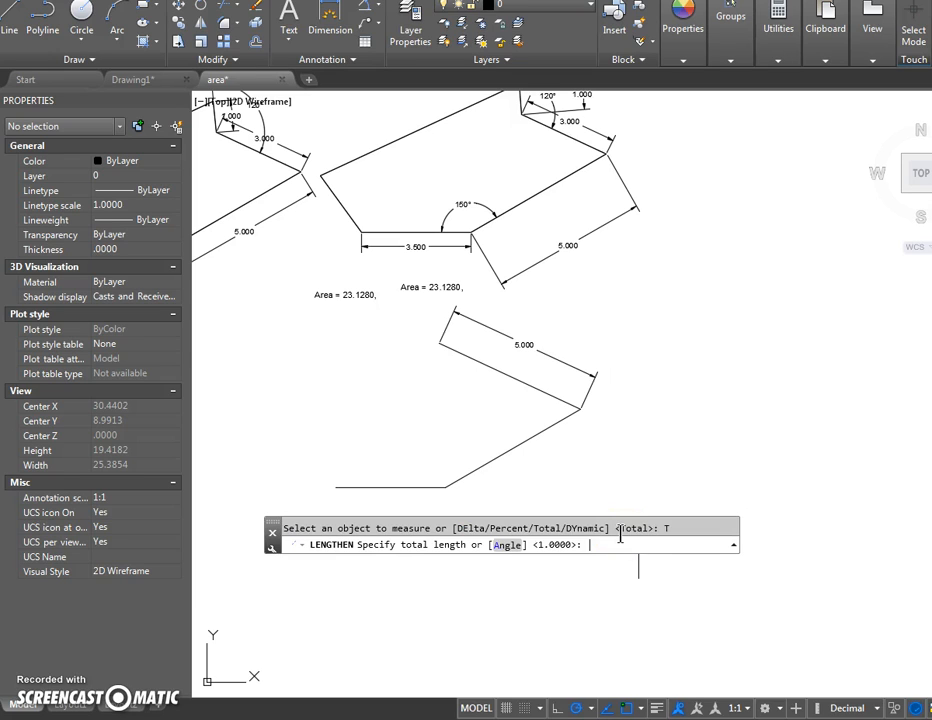
{"action": "left_click", "coordinate": [605, 543]}
{"action": "key", "text": "Return"}
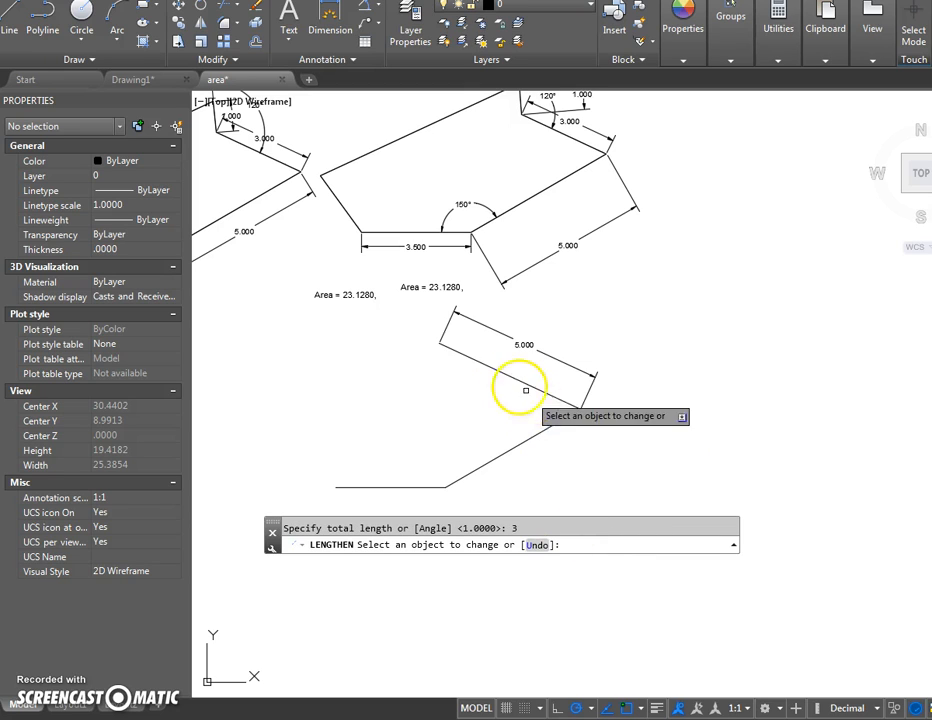
{"action": "left_click", "coordinate": [472, 362]}
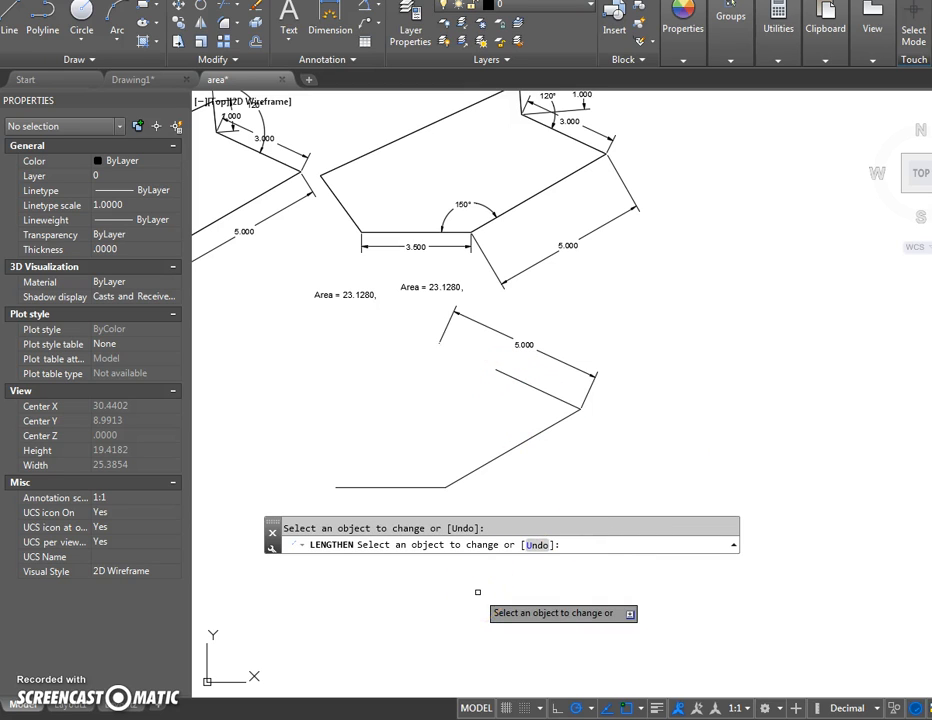
{"action": "key", "text": "Escape"}
{"action": "key", "text": "Escape"}
- Delete the outdated aligned dimension and add a new aligned length dimension above the shortened line
{"action": "left_click", "coordinate": [524, 343]}
{"action": "mouse_move", "coordinate": [524, 346]}
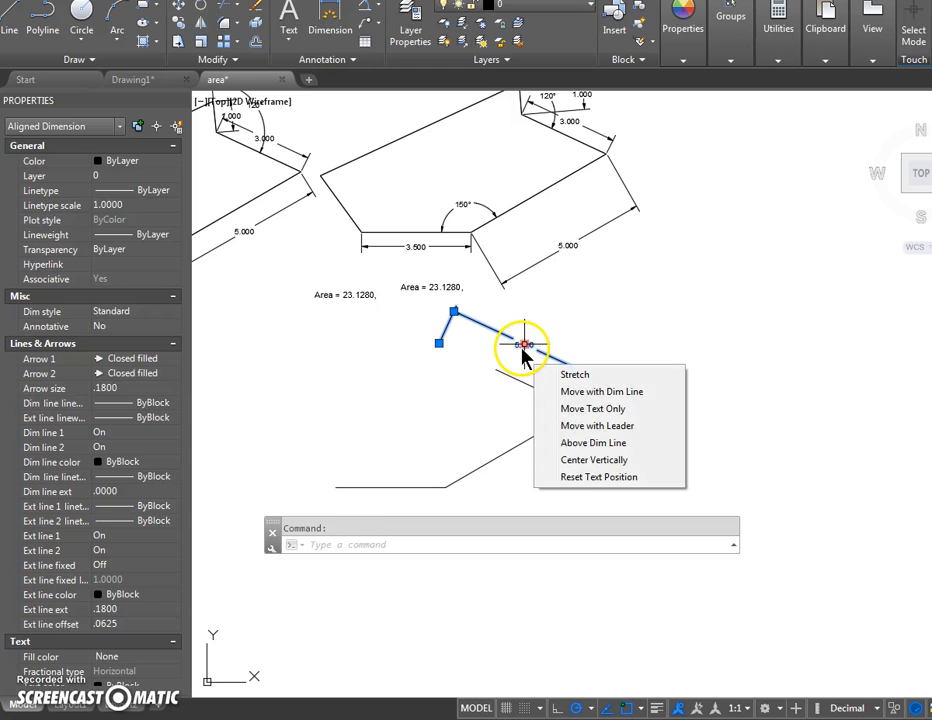
{"action": "key", "text": "Delete"}
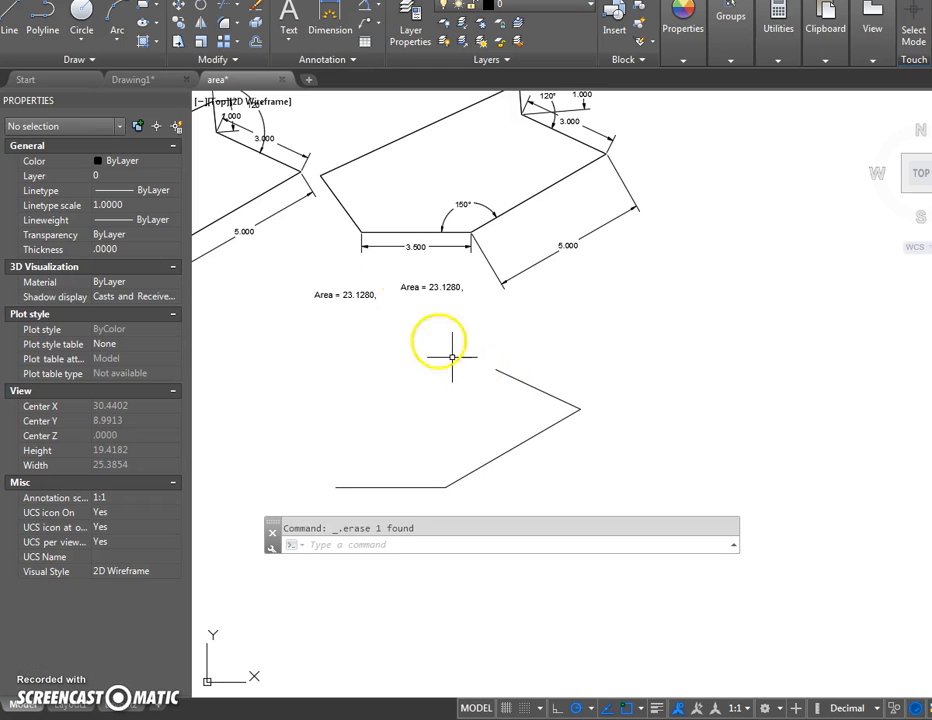
{"action": "left_click", "coordinate": [340, 17]}
{"action": "left_click", "coordinate": [525, 383]}
{"action": "left_click", "coordinate": [537, 343]}
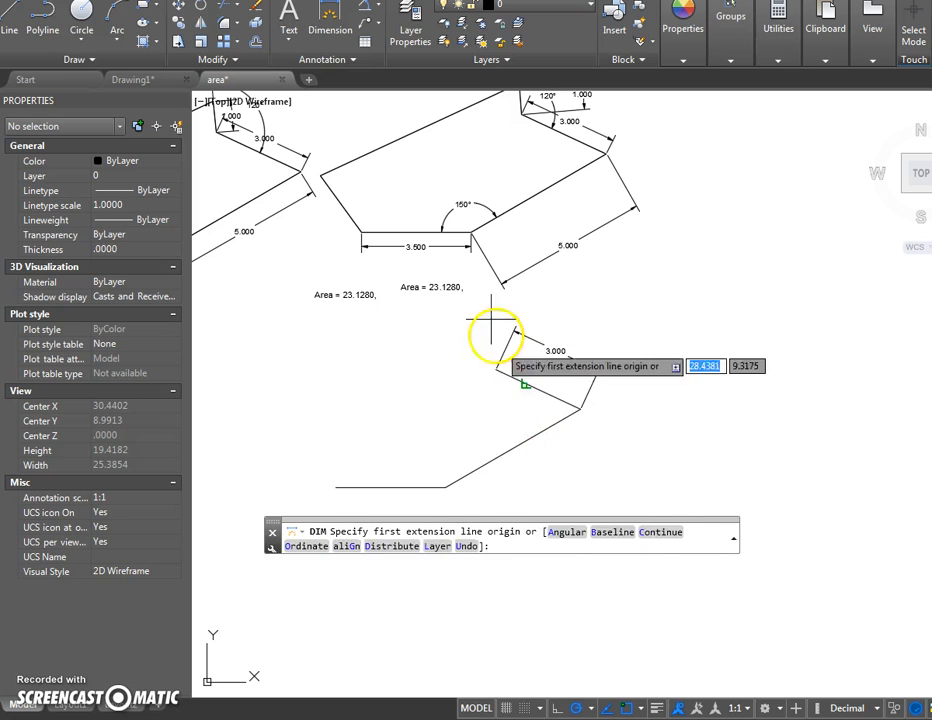
- Add an angular dimension between the shortened line and the long sloped line, inside their shared corner
{"action": "left_click", "coordinate": [378, 10]}
{"action": "left_click", "coordinate": [534, 388]}
{"action": "left_click", "coordinate": [543, 446]}
{"action": "left_click", "coordinate": [512, 412]}
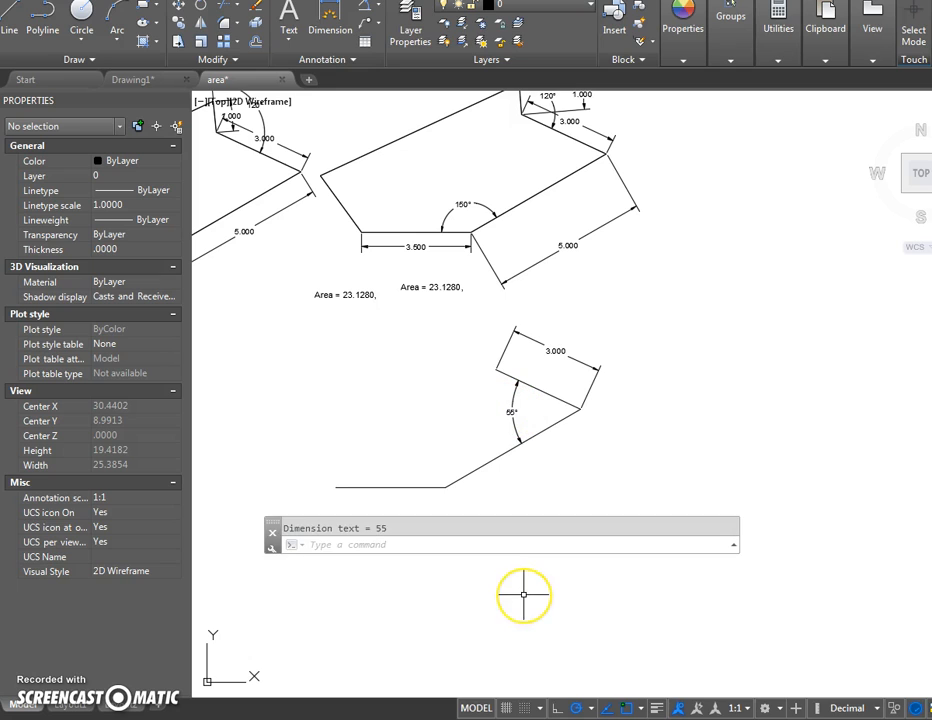
- Add an angular dimension between the long sloped line and the horizontal base line, above their shared corner
{"action": "middle_click_drag", "start_coordinate": [523, 594], "coordinate": [526, 603]}
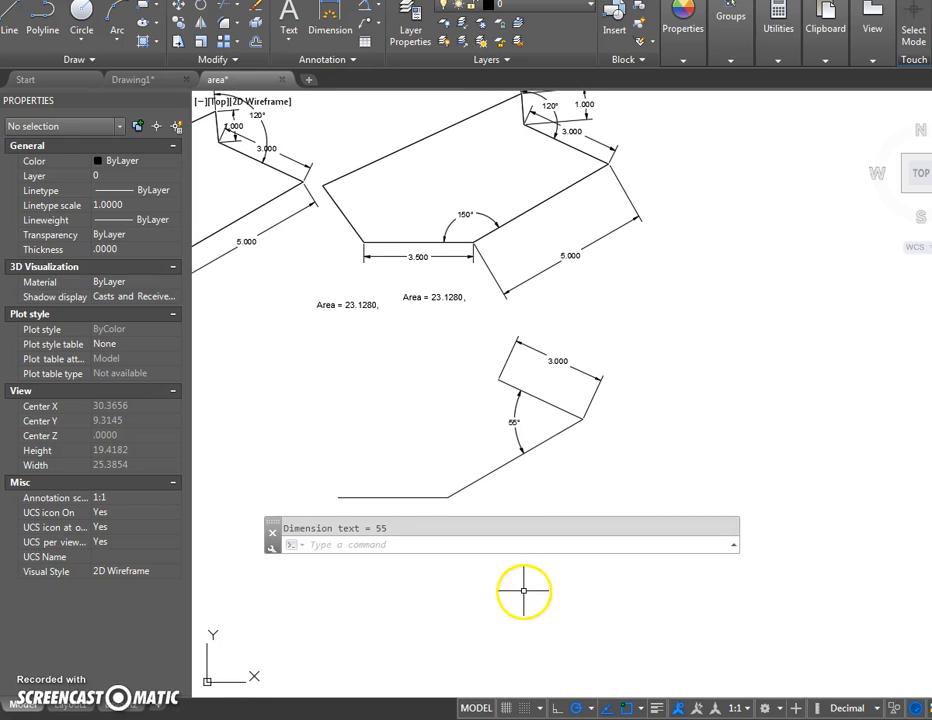
{"action": "left_click", "coordinate": [365, 14]}
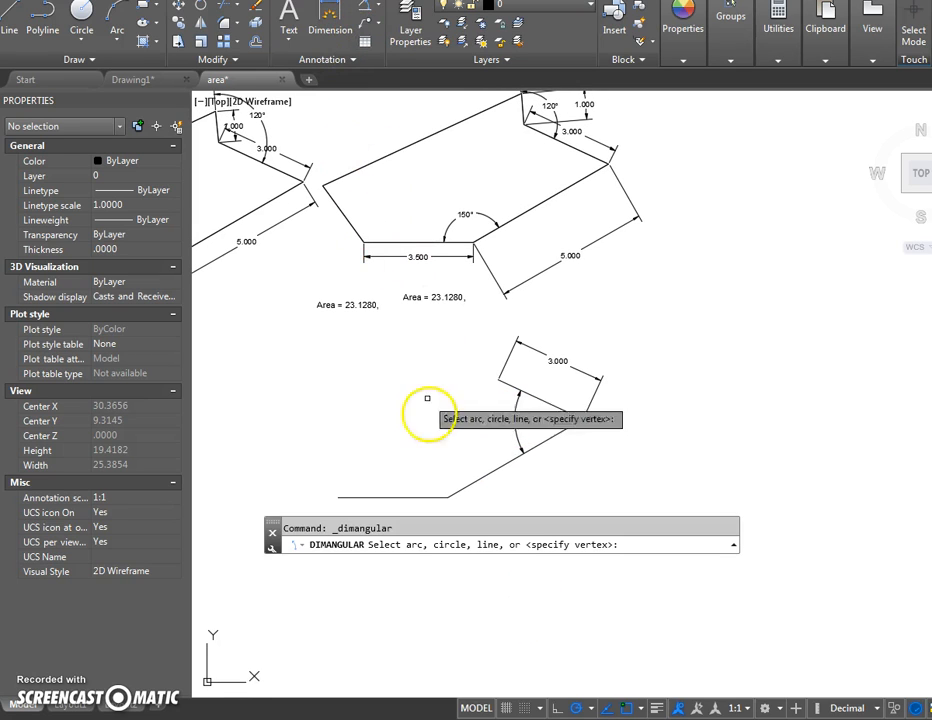
{"action": "left_click", "coordinate": [465, 485]}
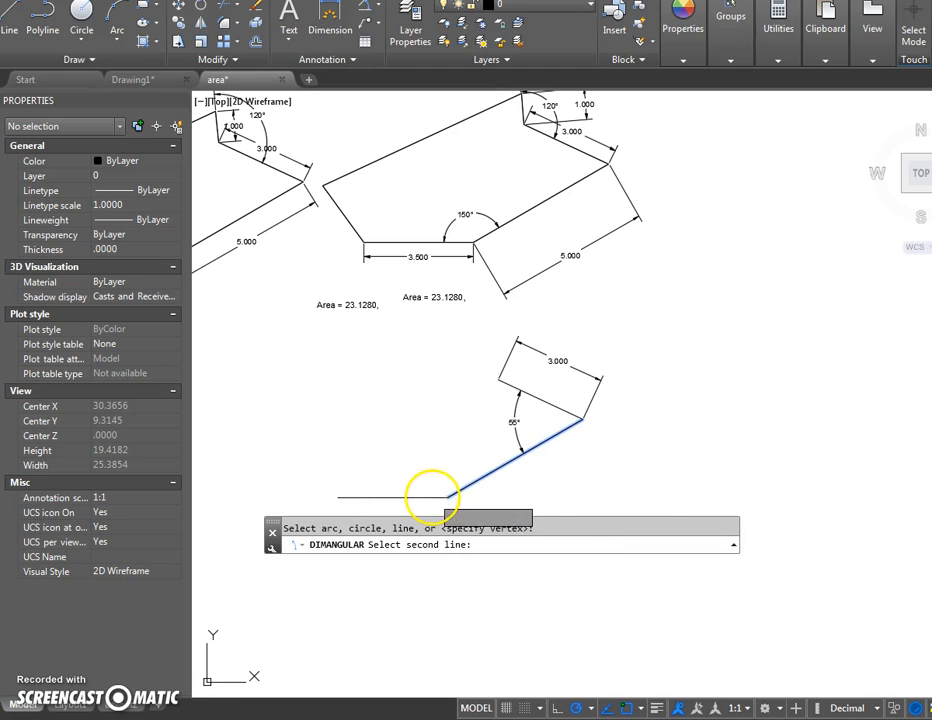
{"action": "left_click", "coordinate": [440, 497]}
{"action": "left_click", "coordinate": [435, 494]}
{"action": "middle_click_drag", "start_coordinate": [433, 497], "coordinate": [434, 517]}
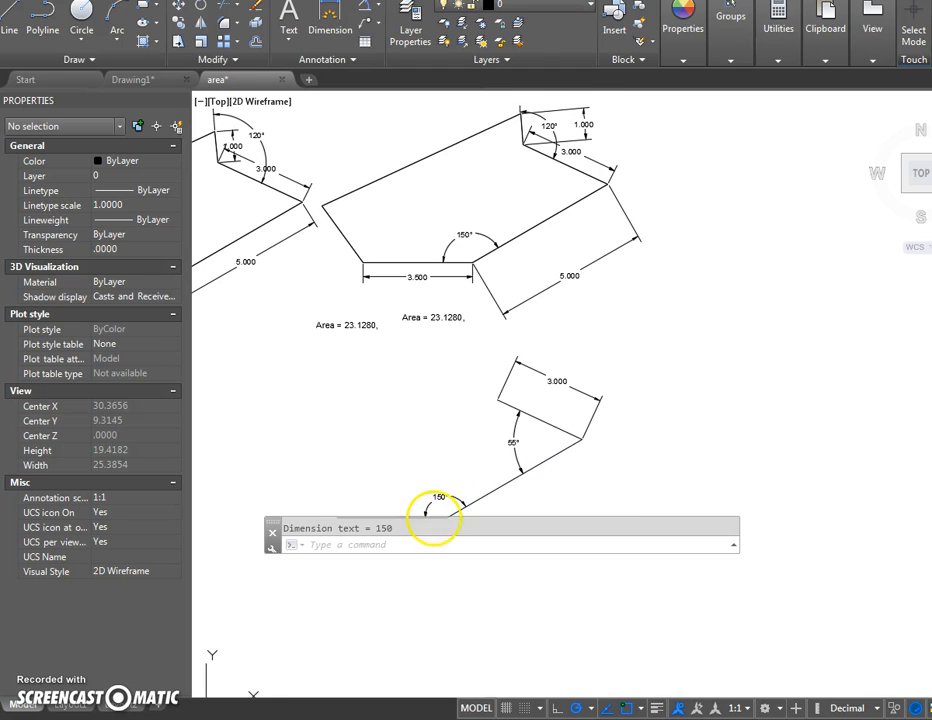
{"action": "key", "text": "Escape"}
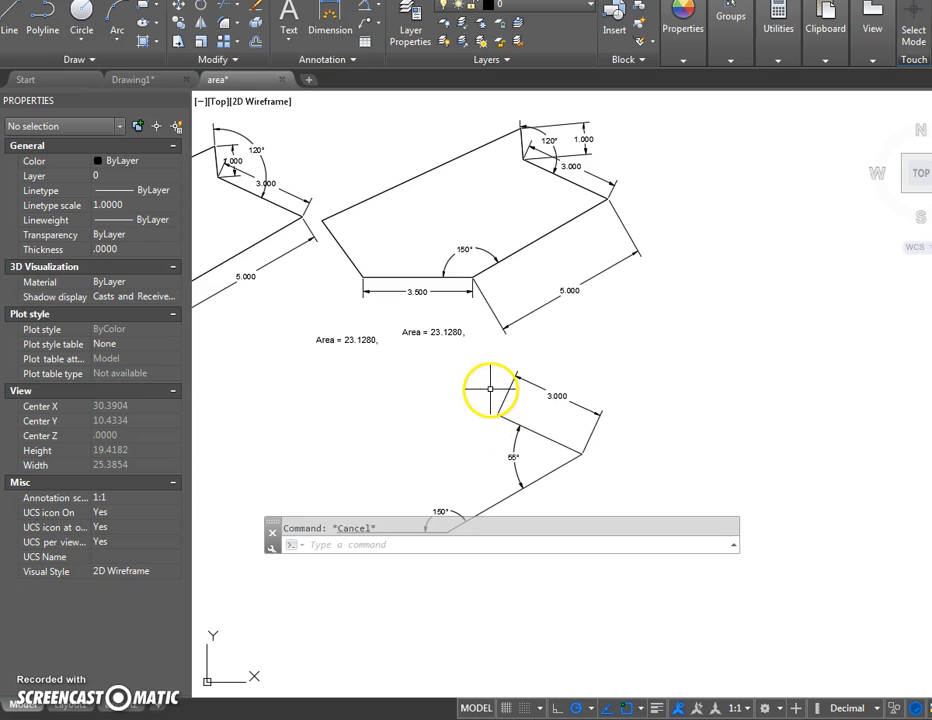
- Create a polar array of the shortened line, centred on its free upper-left endpoint
{"action": "type", "text": "ar"}
{"action": "key", "text": "Return"}
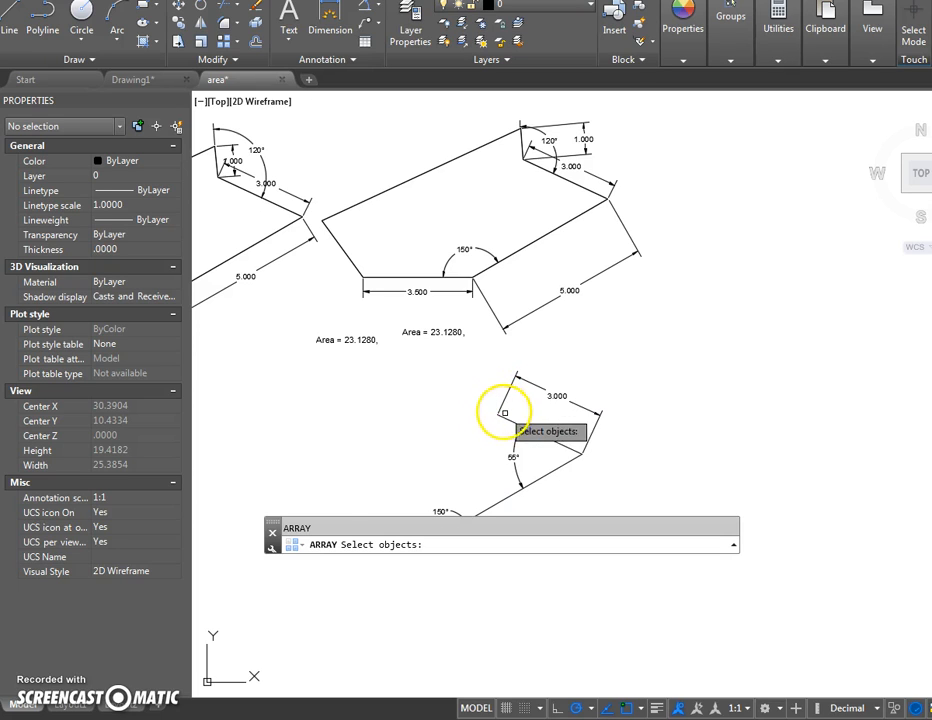
{"action": "left_click", "coordinate": [510, 421]}
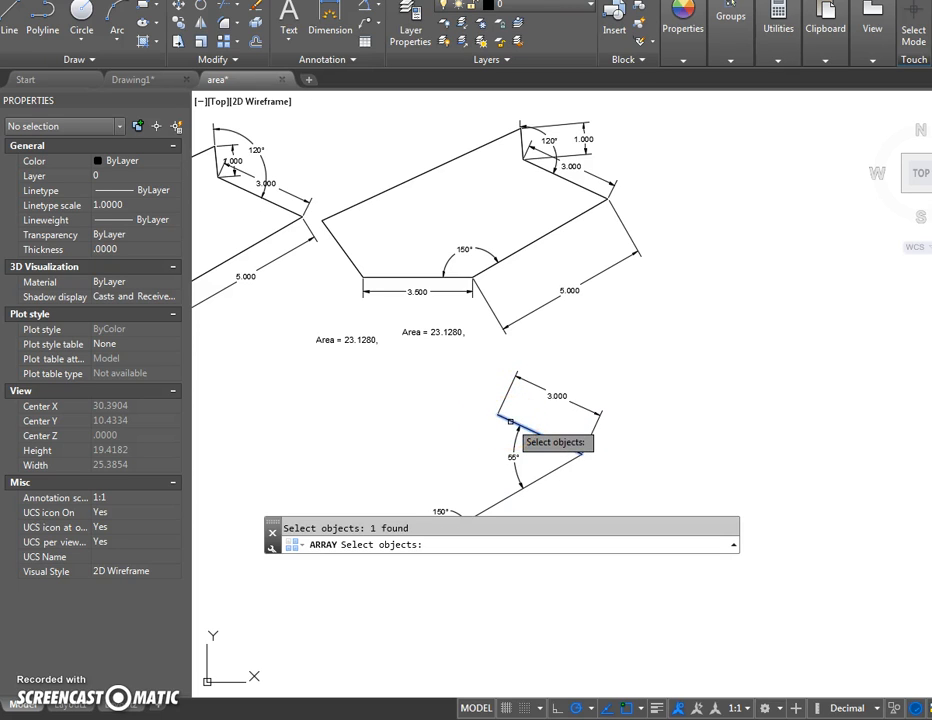
{"action": "key", "text": "Return"}
{"action": "left_click", "coordinate": [548, 491]}
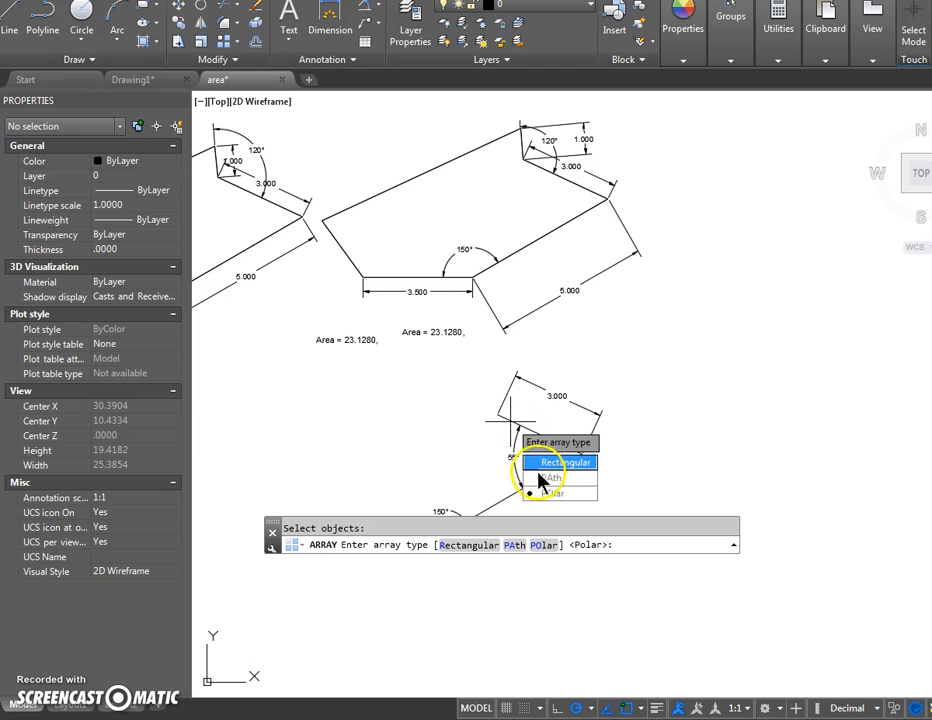
{"action": "left_click", "coordinate": [497, 414]}
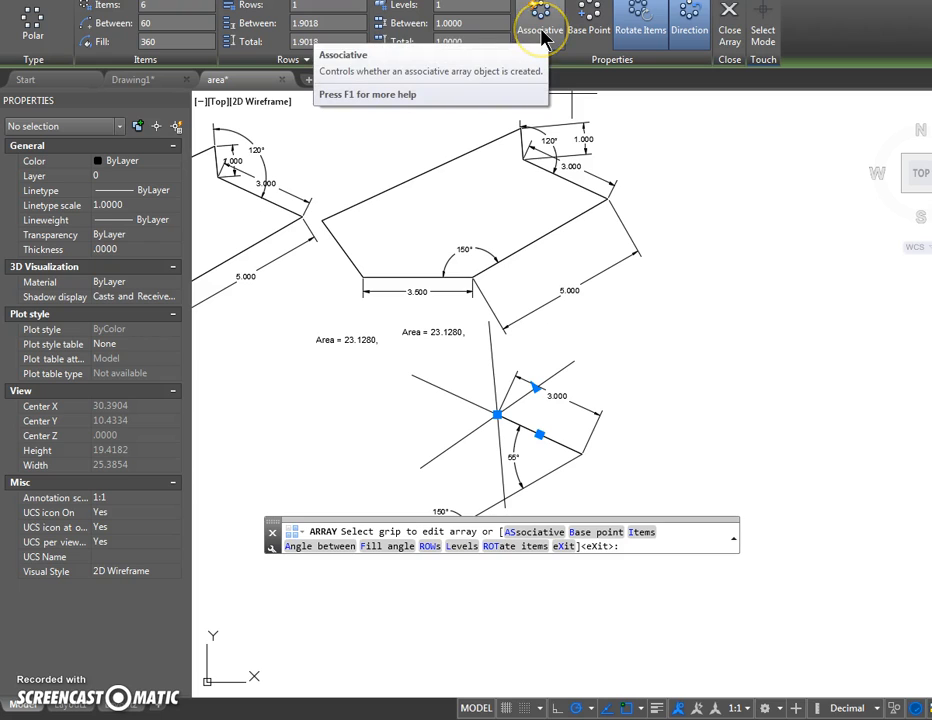
- Give the polar array 2 items and a 120° fill angle, and finish the array
{"action": "left_click_drag", "start_coordinate": [150, 6], "coordinate": [52, 8]}
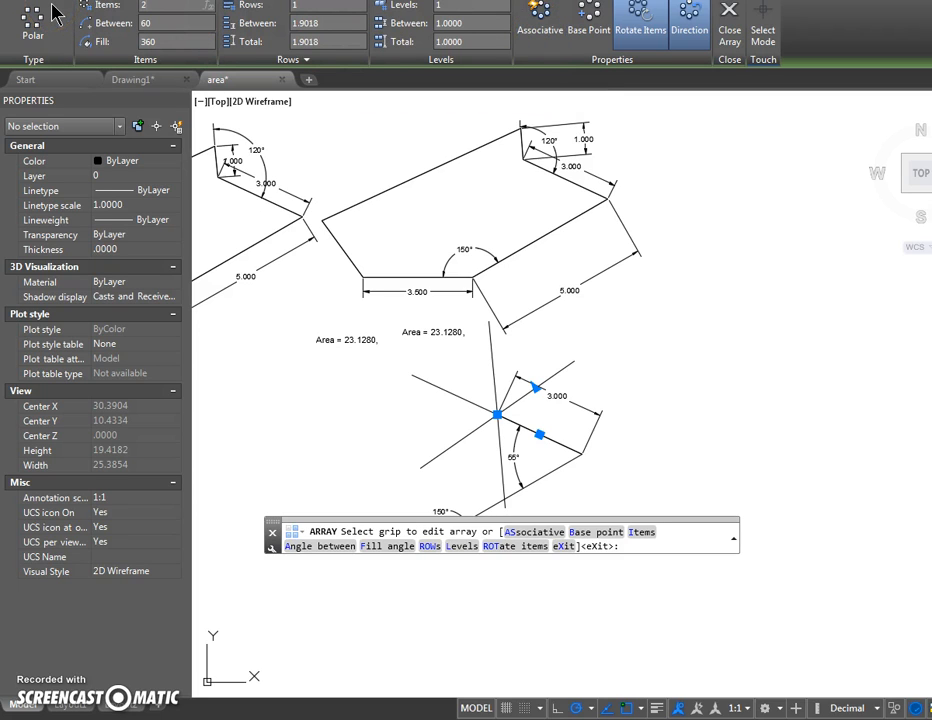
{"action": "left_click_drag", "start_coordinate": [162, 43], "coordinate": [100, 39]}
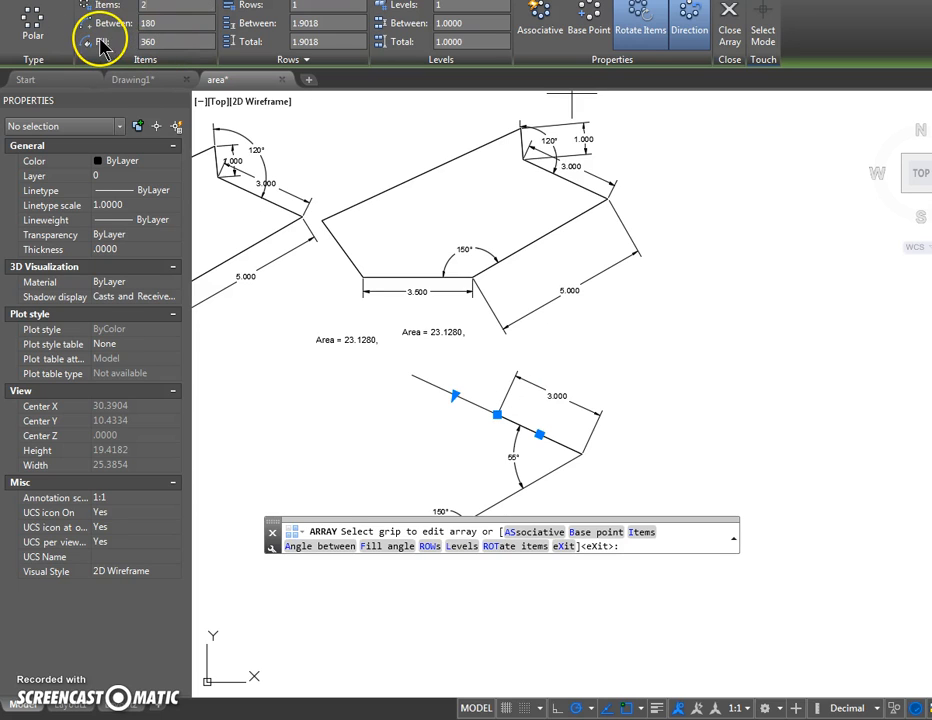
{"action": "type", "text": "1"}
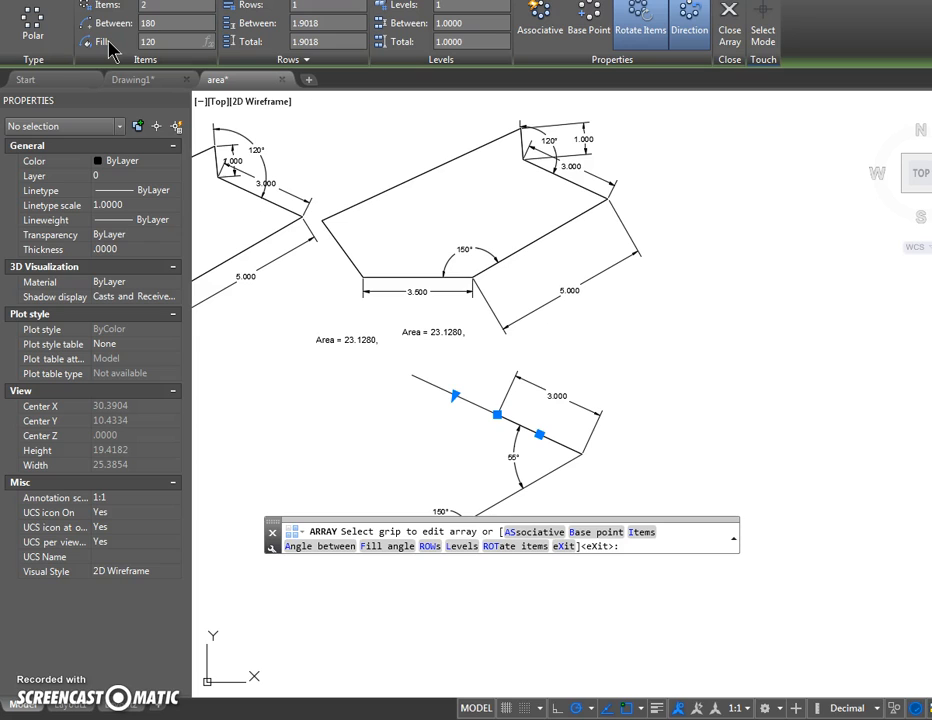
{"action": "type", "text": "20"}
{"action": "key", "text": "Return"}
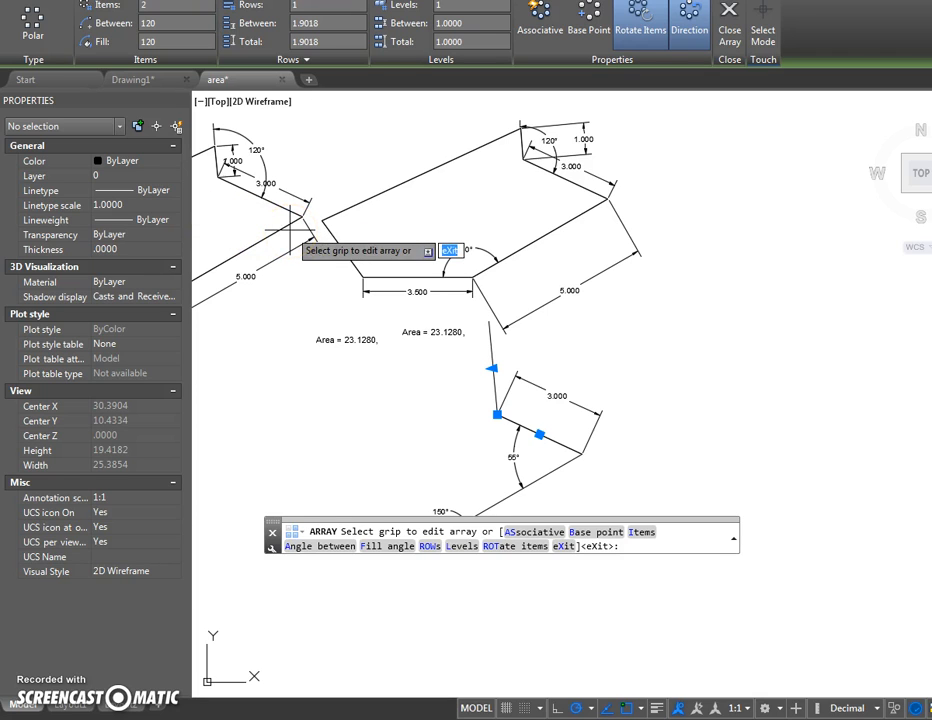
{"action": "key", "text": "Return"}
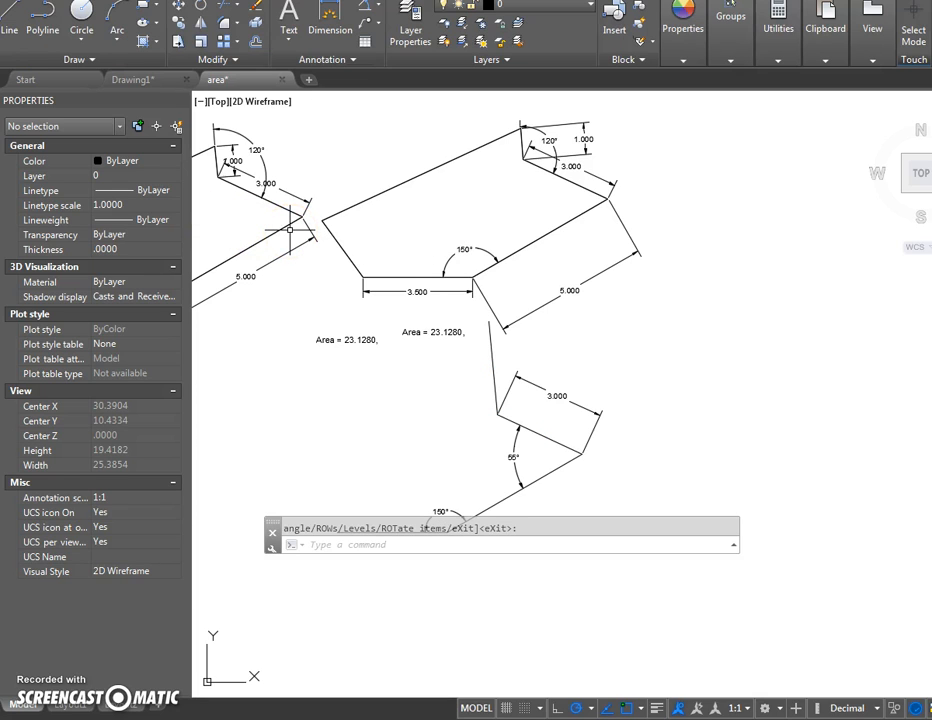
- Move the complete dimensioned polygon with its dimensions up and to the left, clear of the new near-vertical line
{"action": "middle_click_drag", "start_coordinate": [441, 413], "coordinate": [443, 441]}
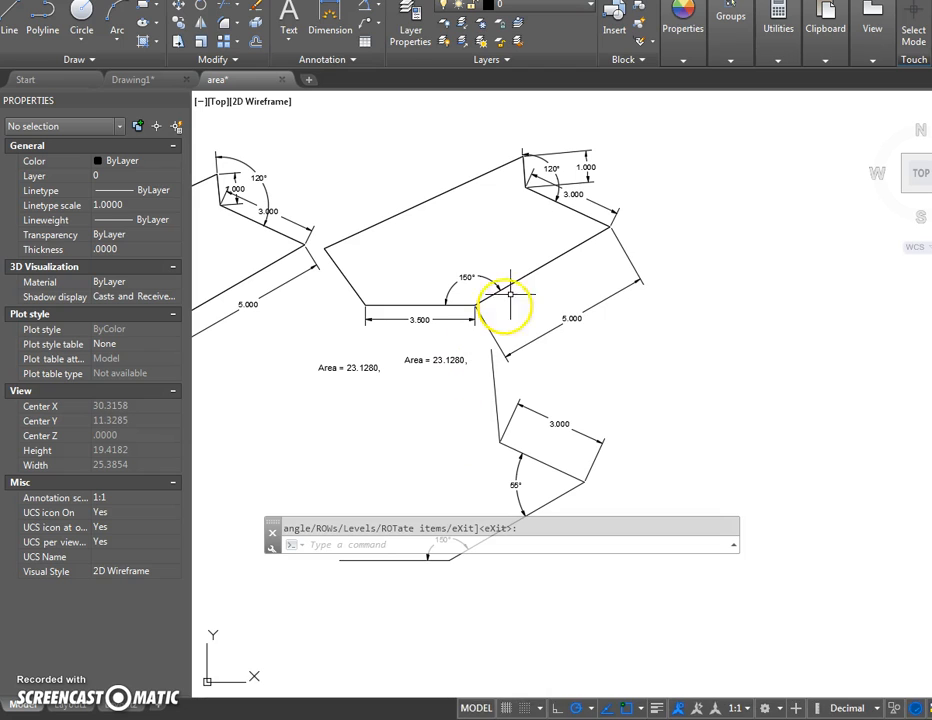
{"action": "left_click", "coordinate": [724, 386]}
{"action": "left_click", "coordinate": [347, 158]}
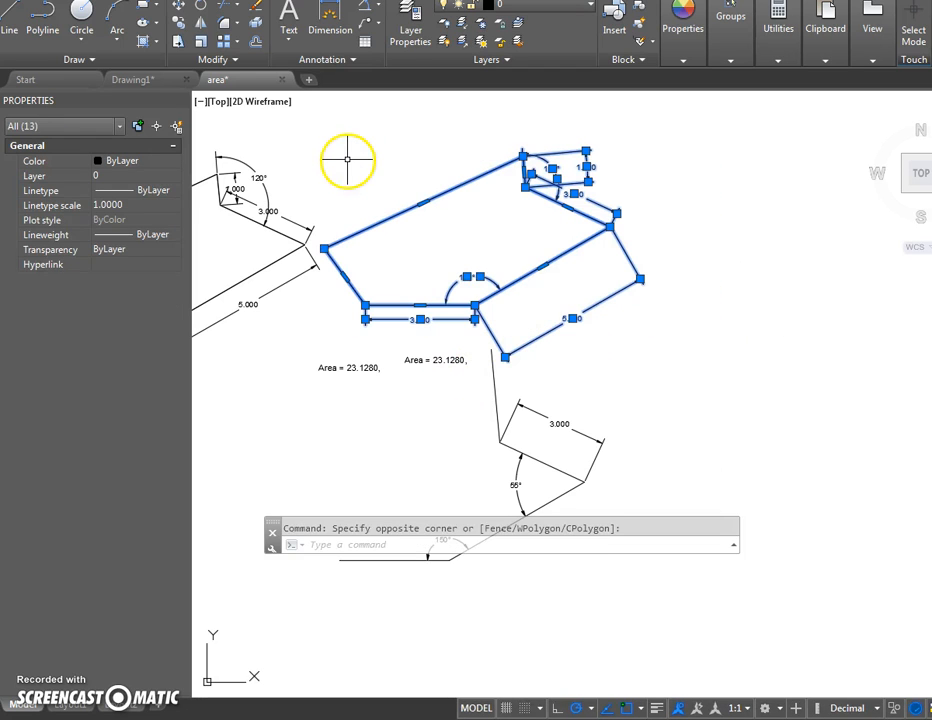
{"action": "type", "text": "m"}
{"action": "key", "text": "Return"}
{"action": "left_click", "coordinate": [423, 201]}
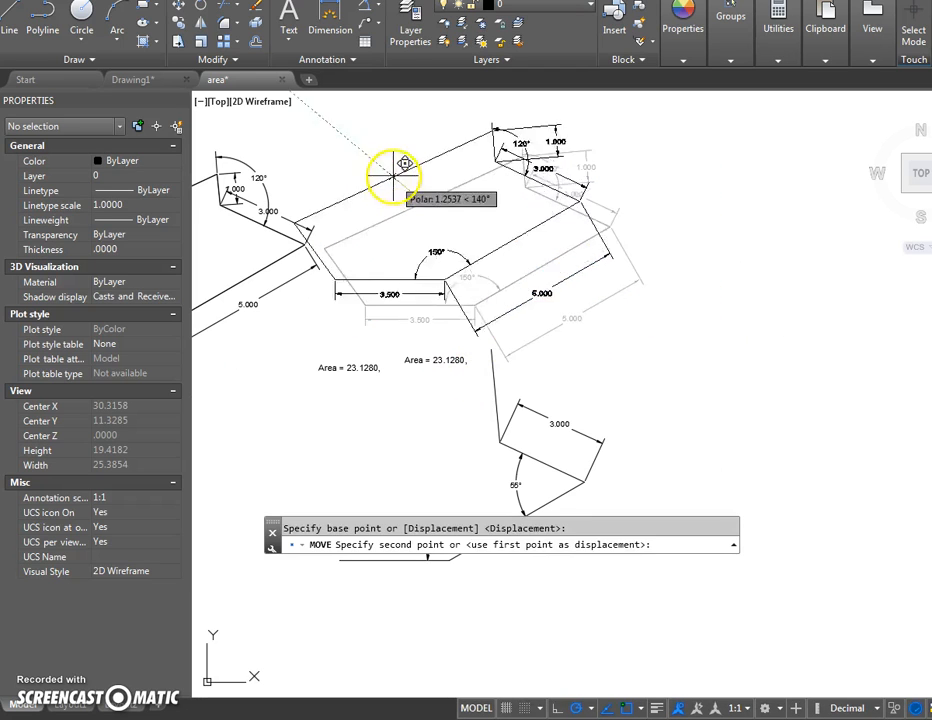
{"action": "left_click", "coordinate": [381, 126]}
{"action": "key", "text": "Escape"}
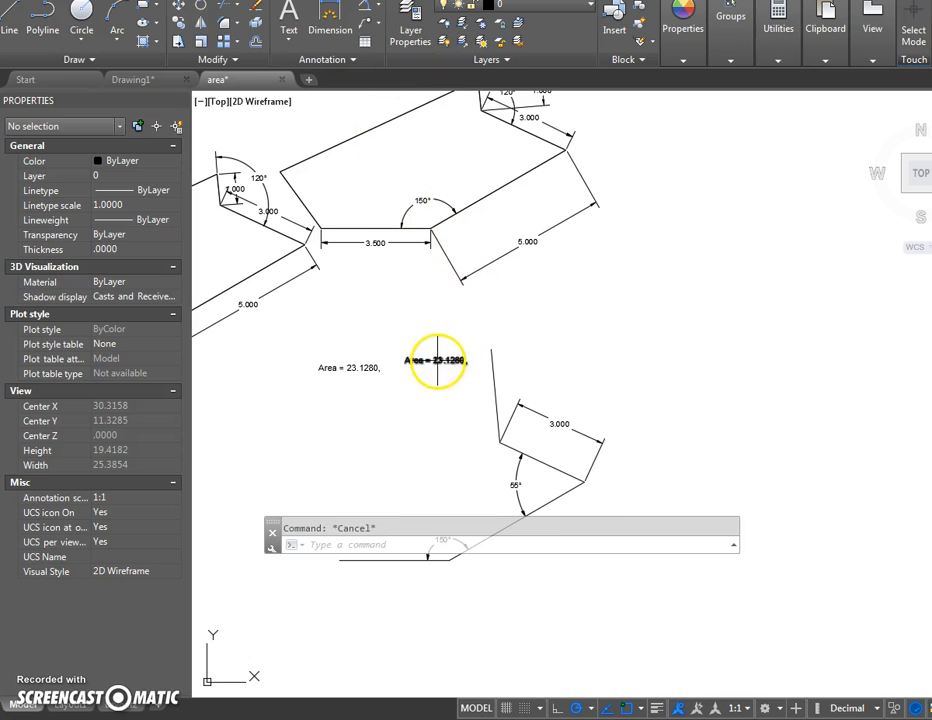
- Move the area label nearest the new drawing inside the relocated polygon, above its base edge
{"action": "left_click", "coordinate": [441, 362]}
{"action": "left_click", "coordinate": [406, 360]}
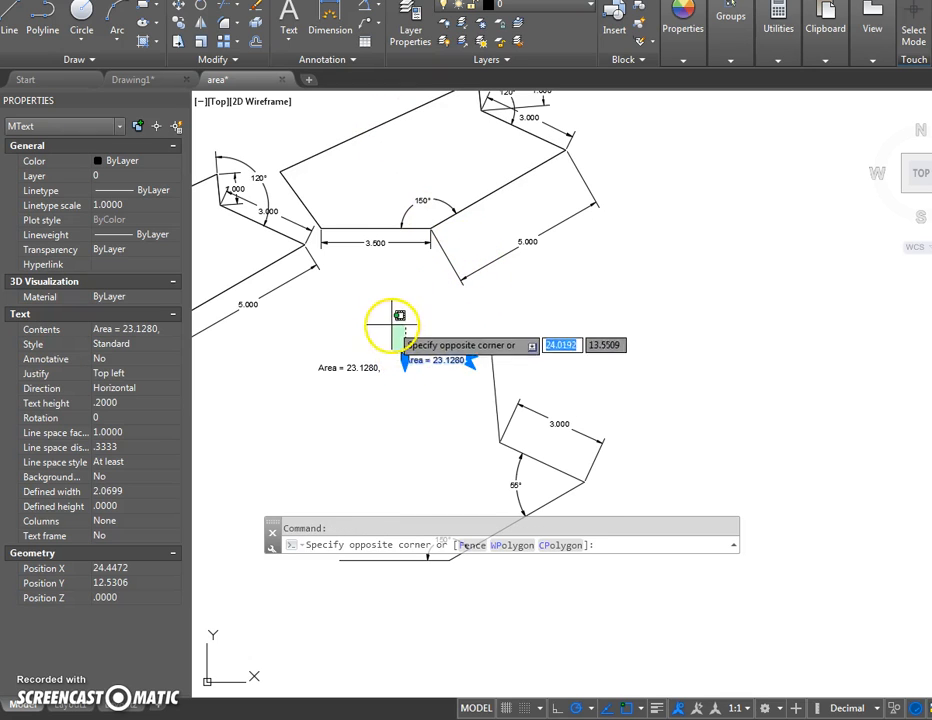
{"action": "key", "text": "Escape"}
{"action": "left_click", "coordinate": [405, 360]}
{"action": "left_click", "coordinate": [358, 188]}
{"action": "key", "text": "Escape"}
- Move the other area label up and to the left, beside the 5.000 dimension of the left polygon
{"action": "left_click", "coordinate": [343, 368]}
{"action": "left_click", "coordinate": [318, 368]}
{"action": "left_click", "coordinate": [283, 306]}
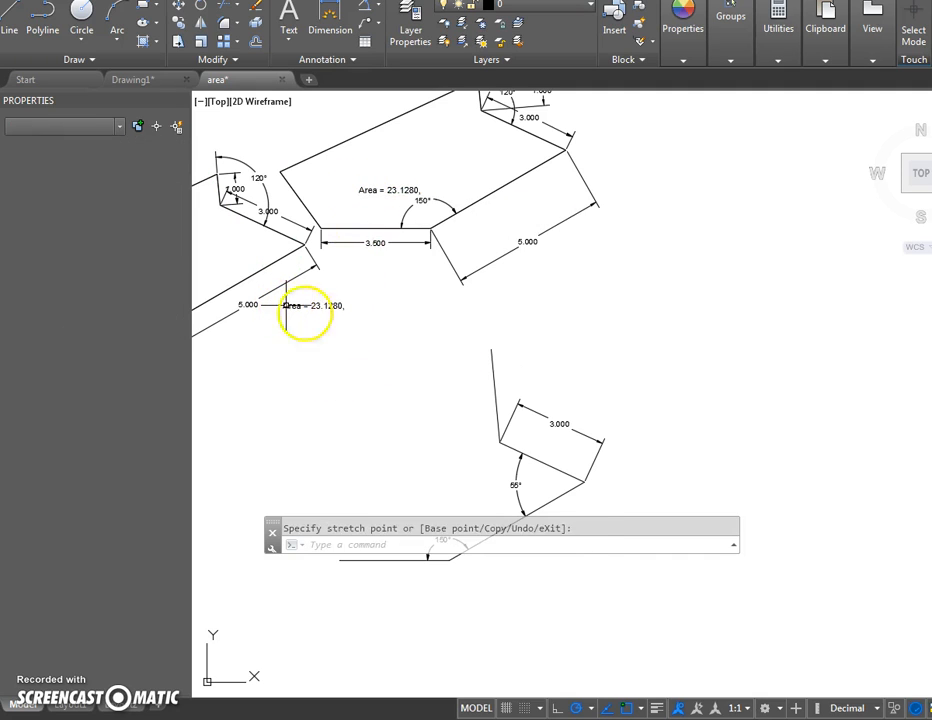
{"action": "key", "text": "Escape"}
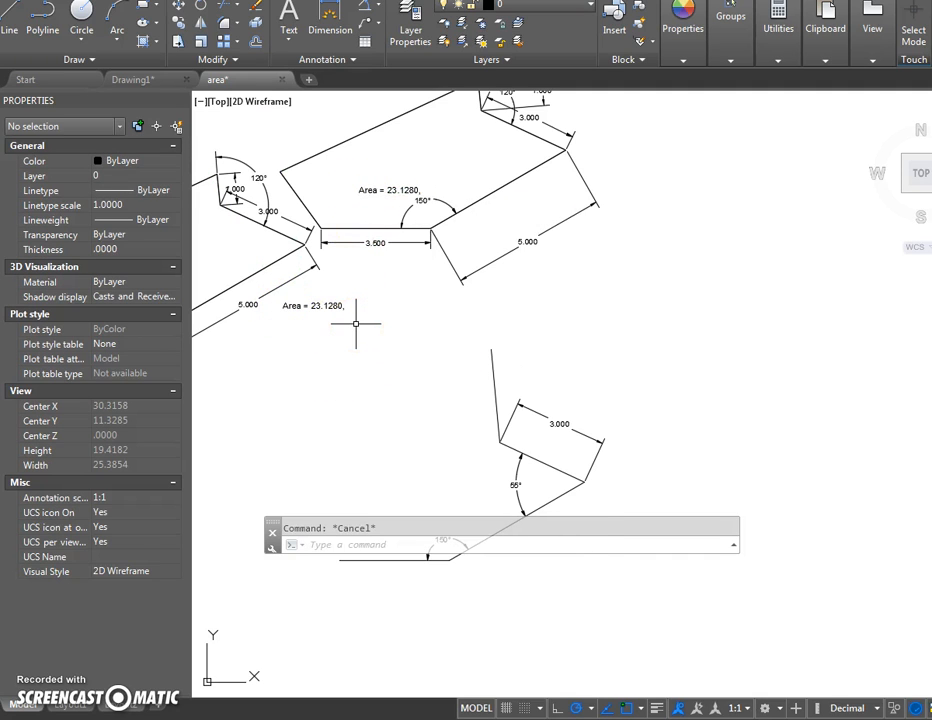
- Set Lengthen to a total length of 1 for the new near-vertical line
{"action": "type", "text": "LEN"}
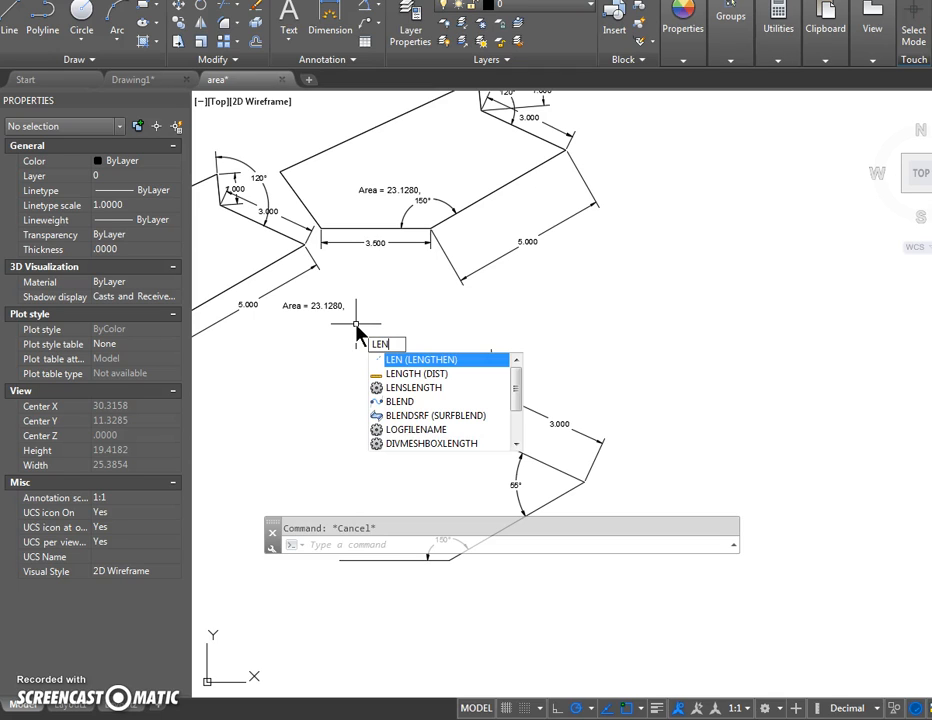
{"action": "key", "text": "Return"}
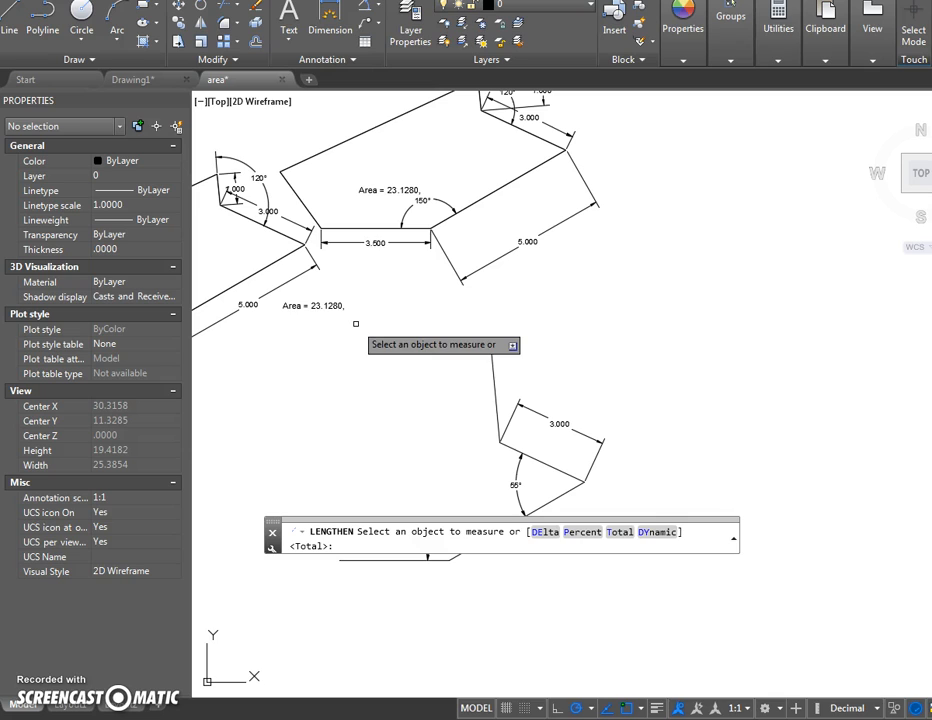
{"action": "left_click", "coordinate": [617, 534]}
{"action": "type", "text": "1"}
{"action": "key", "text": "Return"}
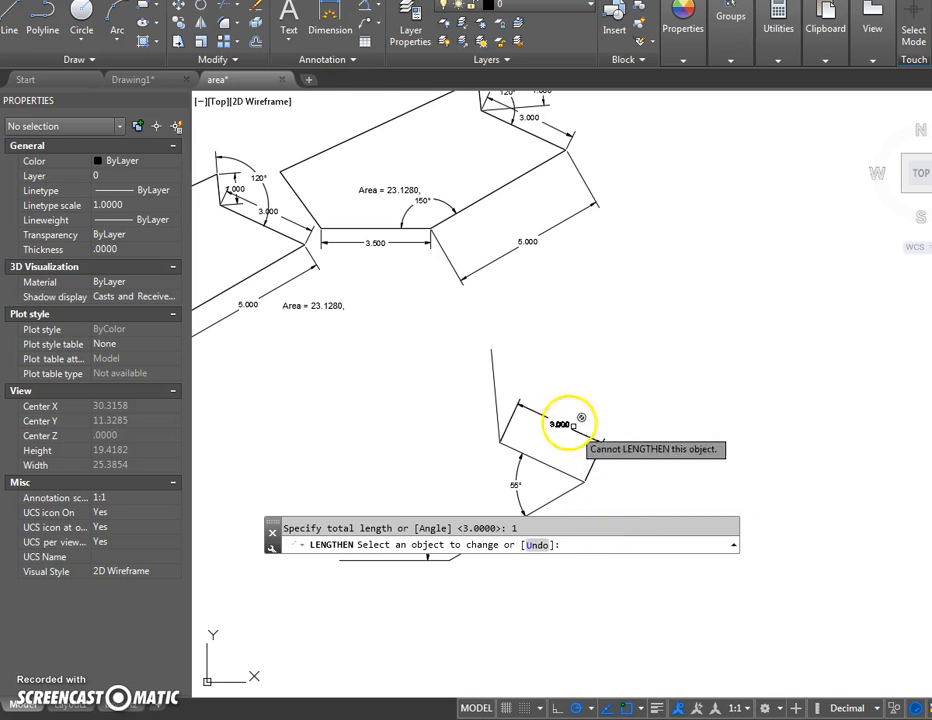
- Try shortening the near-vertical line from its lower end, and undo that change within Lengthen
{"action": "left_click", "coordinate": [496, 408]}
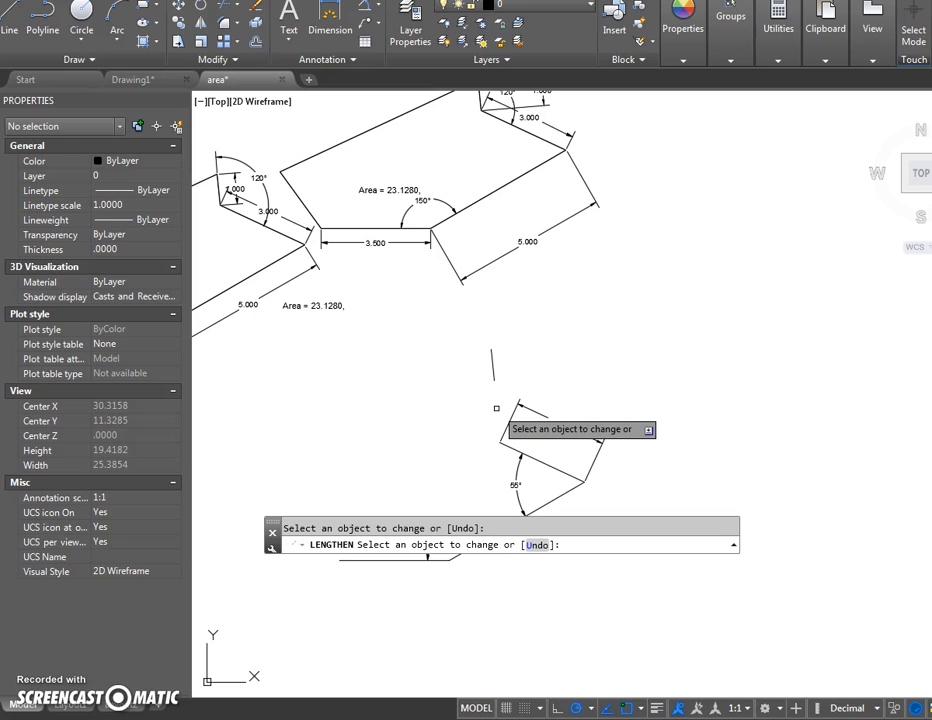
{"action": "type", "text": "u"}
{"action": "key", "text": "Return"}
{"action": "left_click", "coordinate": [546, 357]}
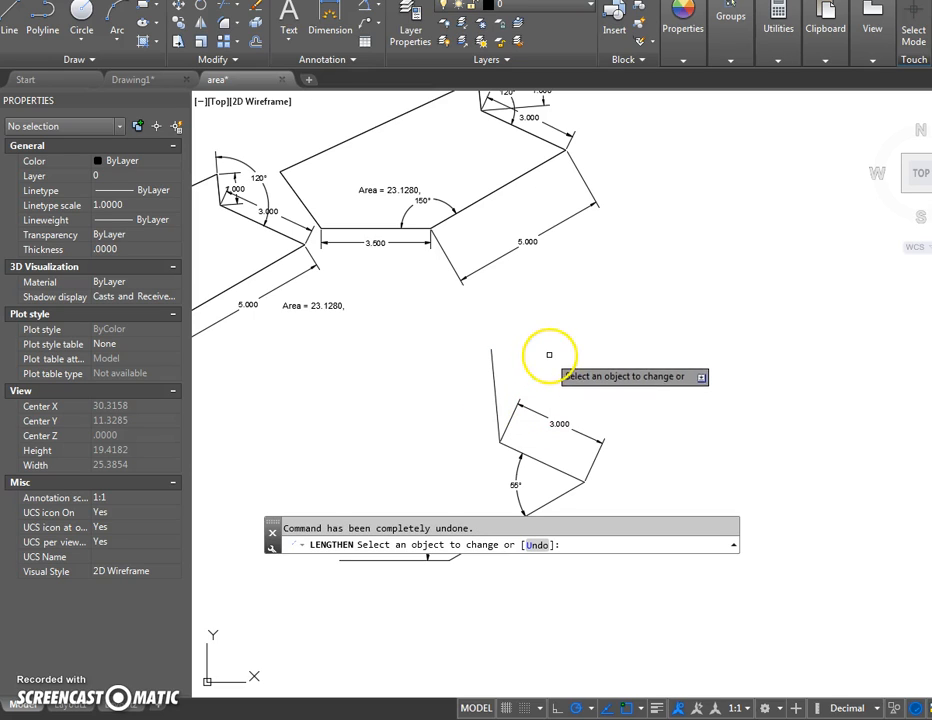
- Shorten the near-vertical line to a total length of 1 from its upper end, and finish Lengthen
{"action": "left_click", "coordinate": [490, 358]}
{"action": "left_click", "coordinate": [495, 473]}
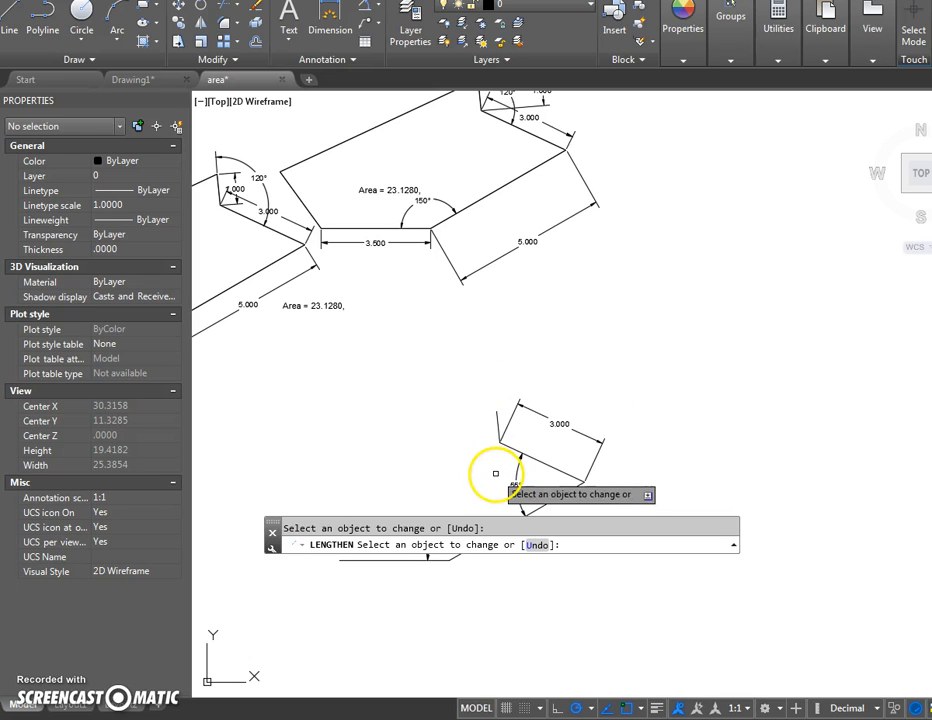
{"action": "middle_click_drag", "start_coordinate": [495, 473], "coordinate": [553, 376]}
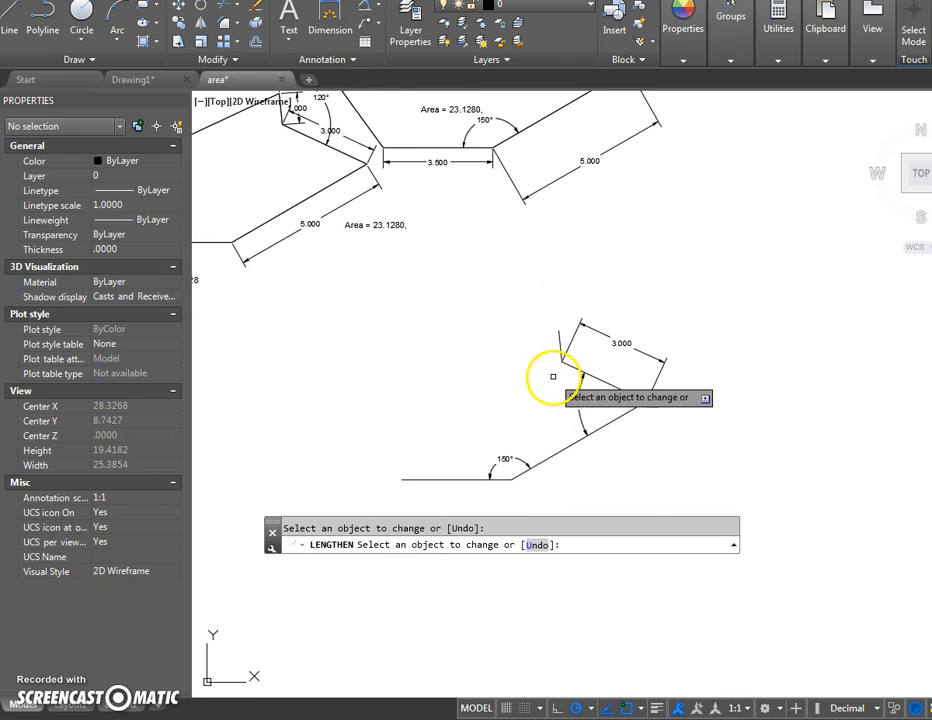
{"action": "key", "text": "Escape"}
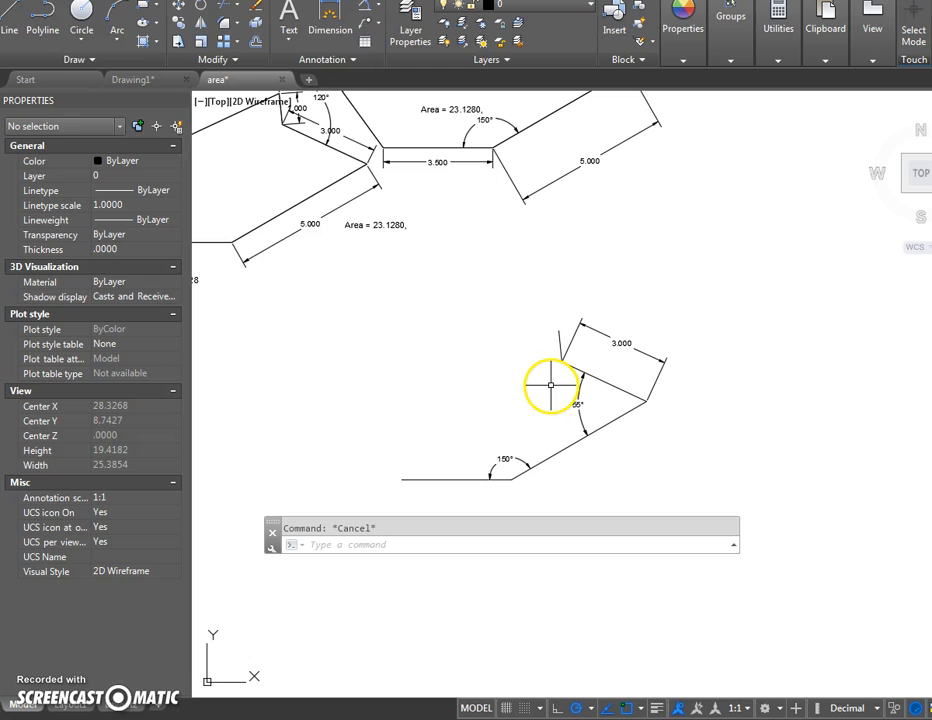
- Dimension the angle between the short near-vertical line and the 3.000 edge as a check, and erase that dimension
{"action": "left_click", "coordinate": [367, 19]}
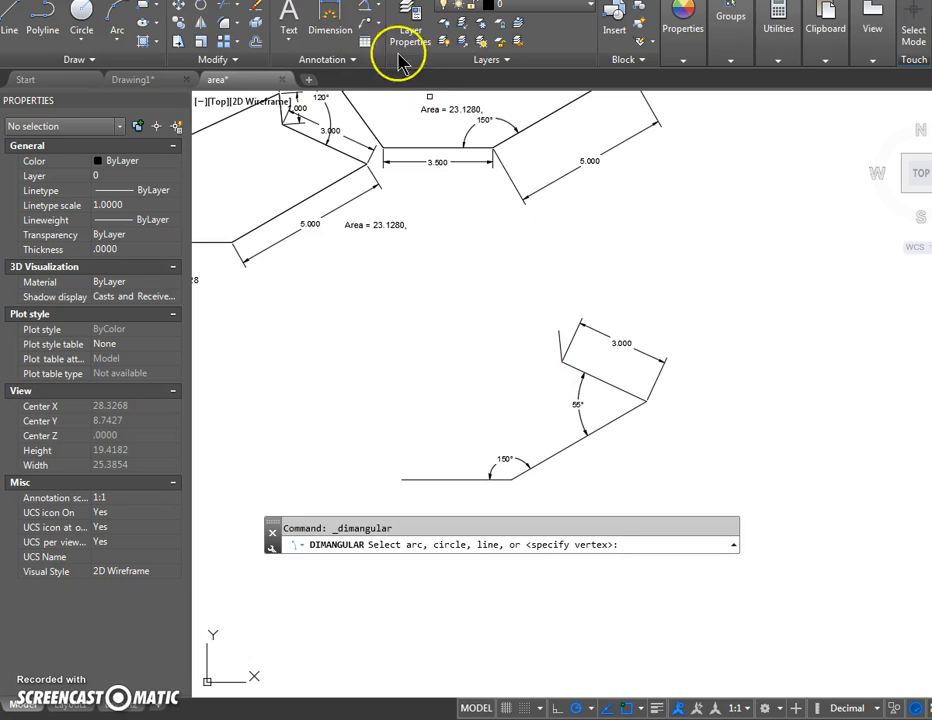
{"action": "left_click", "coordinate": [574, 372]}
{"action": "left_click", "coordinate": [558, 342]}
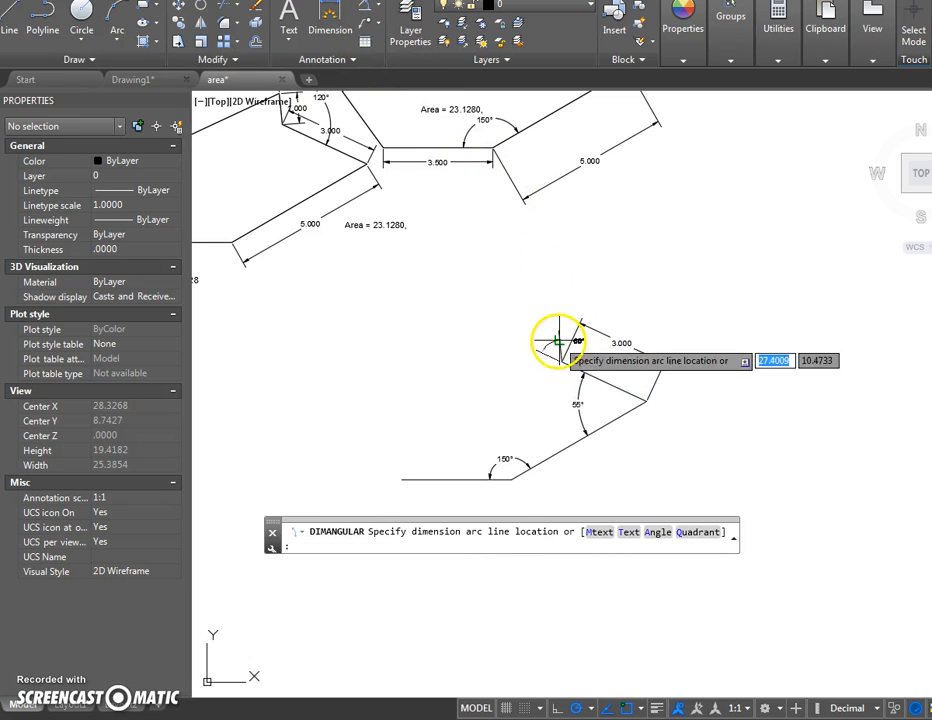
{"action": "left_click", "coordinate": [645, 277]}
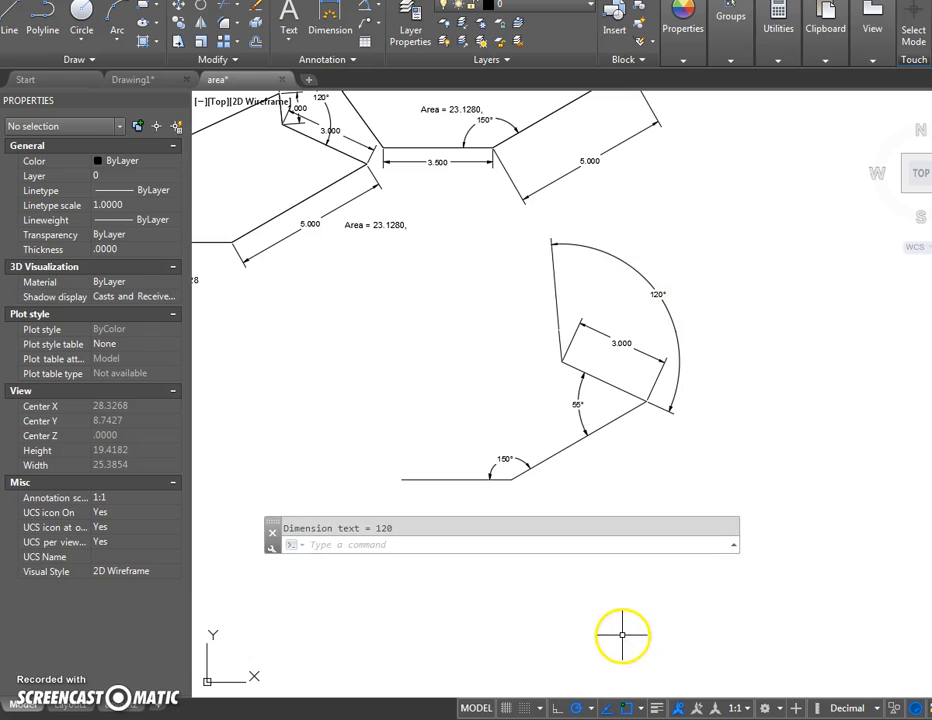
{"action": "left_click", "coordinate": [665, 295]}
{"action": "key", "text": "Delete"}
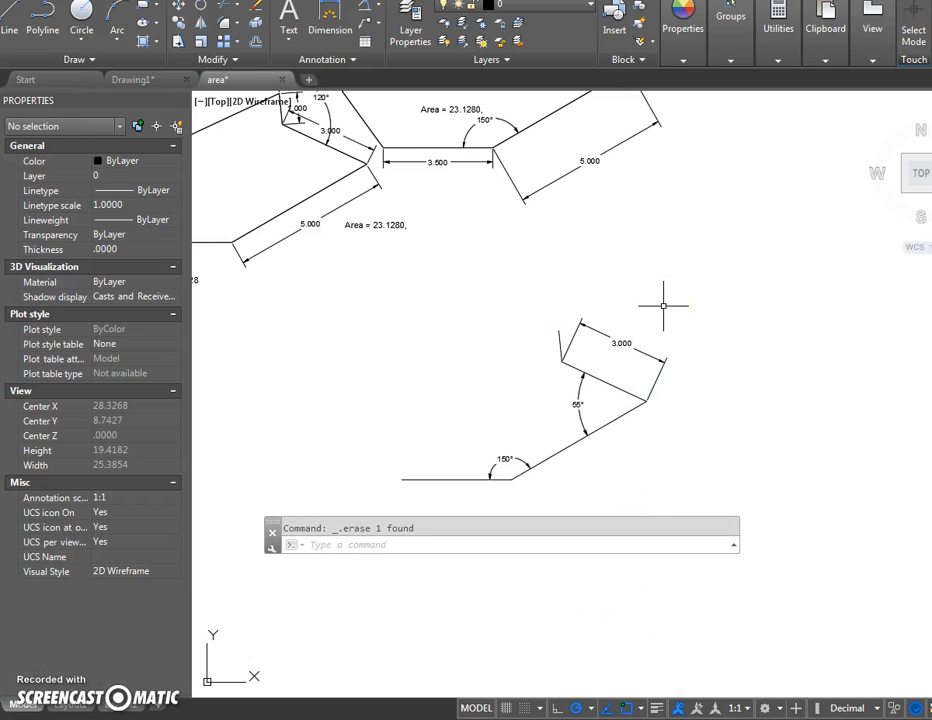
- Start a polar array of the short near-vertical line, centred on its upper endpoint
{"action": "type", "text": "ar"}
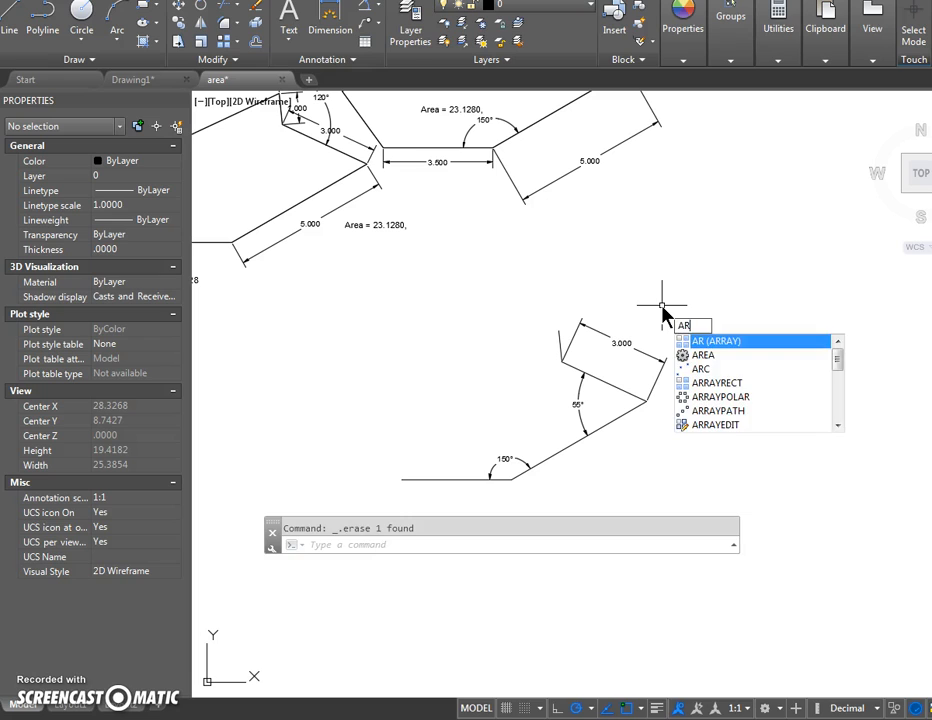
{"action": "key", "text": "Return"}
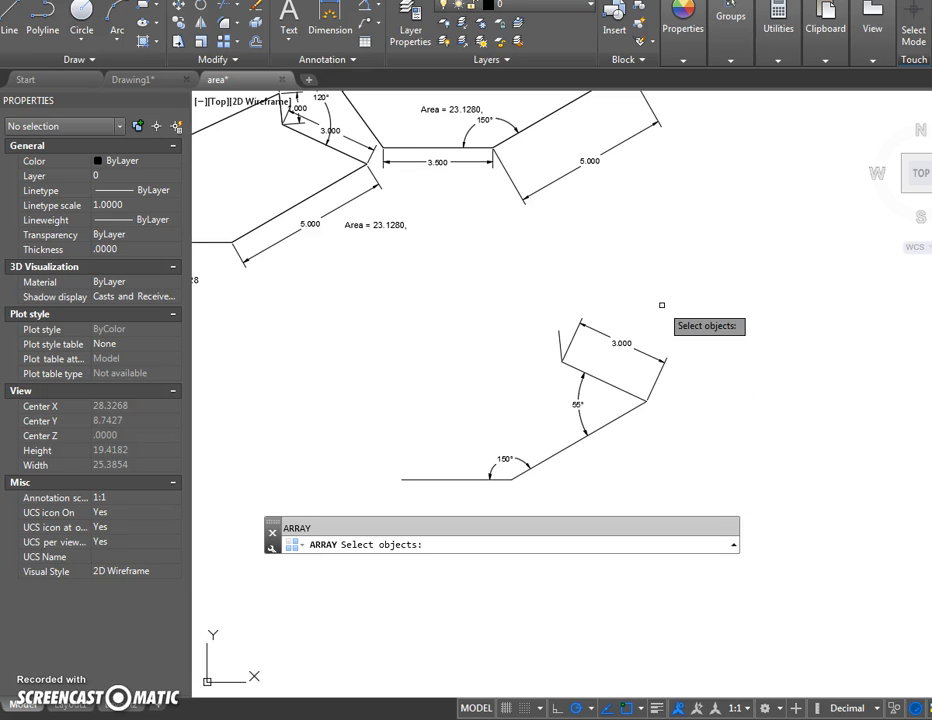
{"action": "left_click", "coordinate": [561, 340]}
{"action": "key", "text": "Return"}
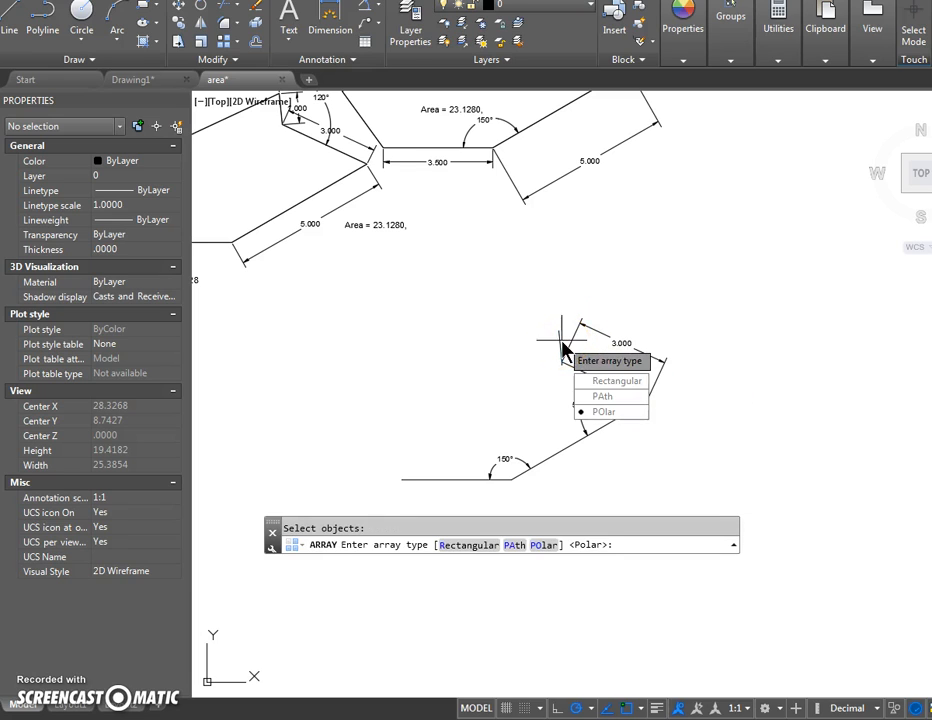
{"action": "key", "text": "Return"}
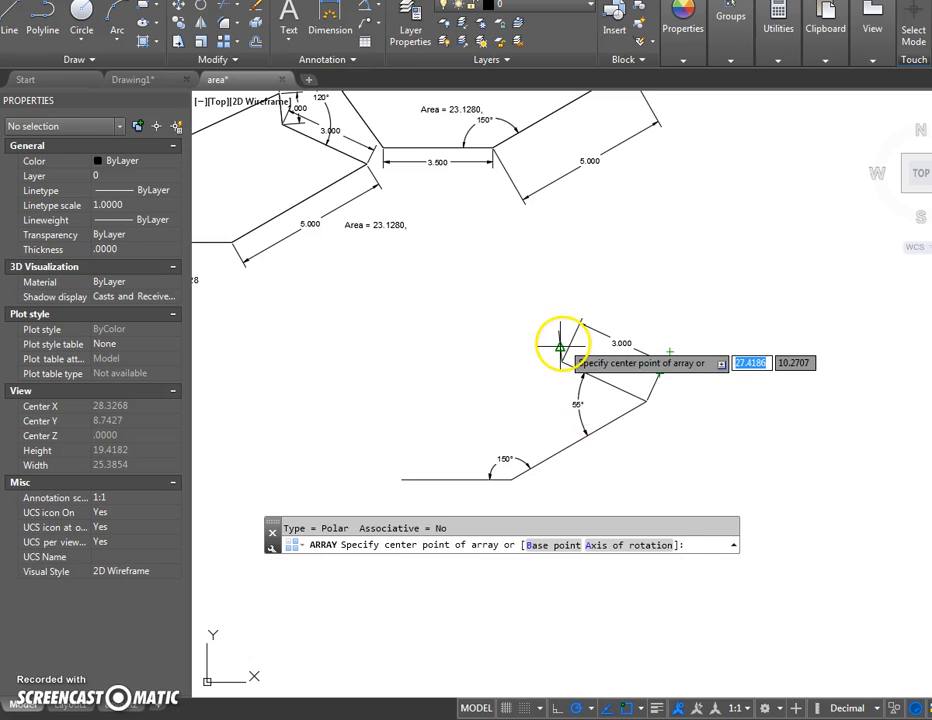
{"action": "left_click", "coordinate": [558, 330]}
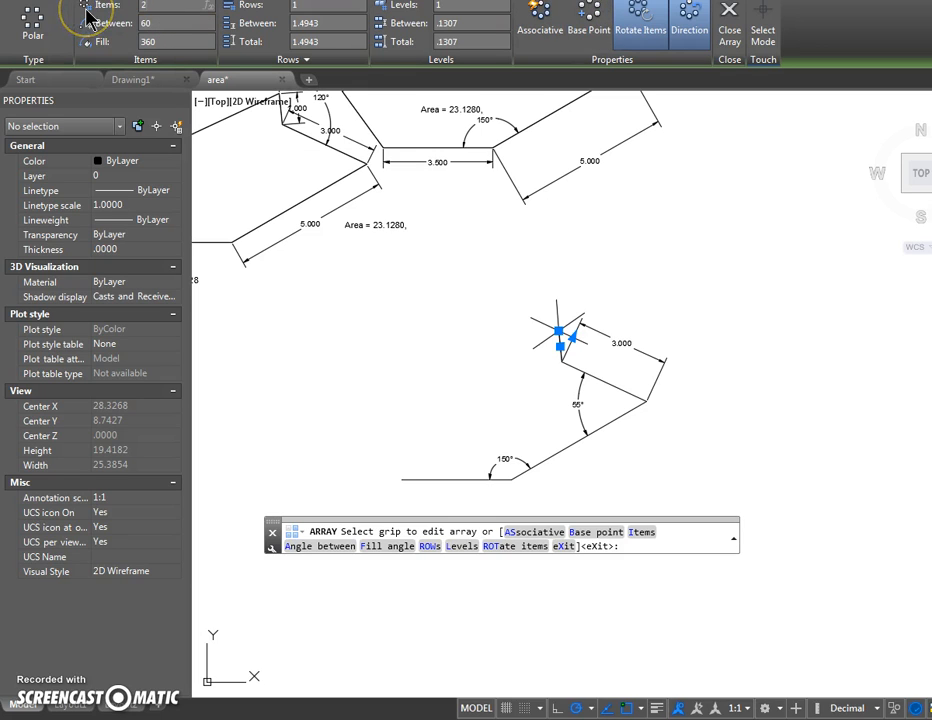
- Set the polar array's fill angle to 70 degrees with two items
{"action": "left_click", "coordinate": [158, 39]}
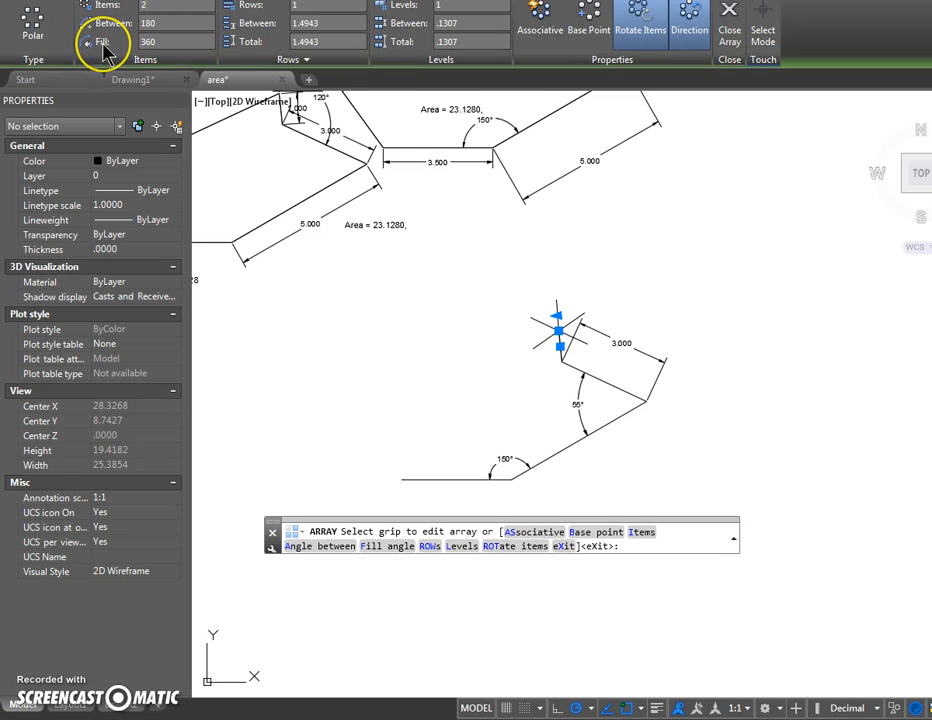
{"action": "type", "text": "70"}
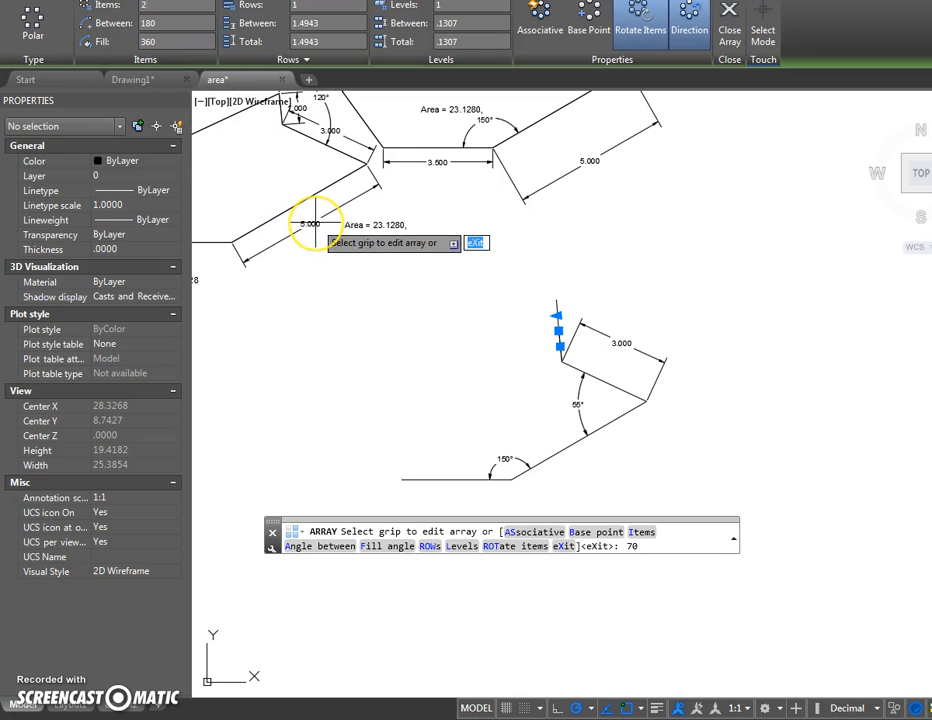
{"action": "key", "text": "BackSpace"}
{"action": "key", "text": "BackSpace"}
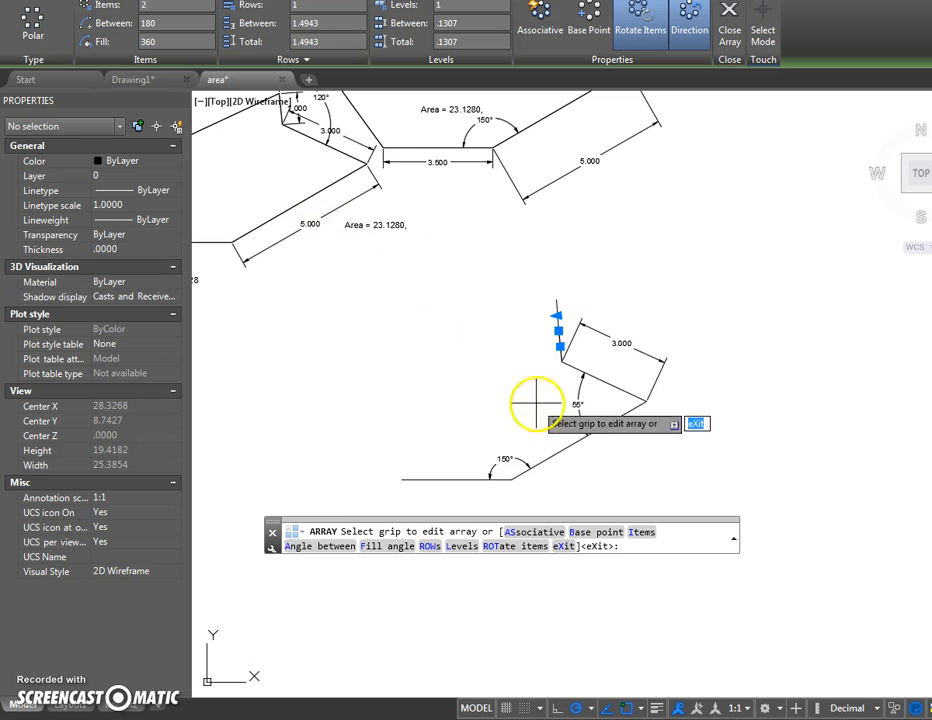
{"action": "scroll", "coordinate": [530, 300], "scroll_direction": "up", "scroll_amount": 3}
{"action": "scroll", "coordinate": [550, 315], "scroll_direction": "down", "scroll_amount": 5}
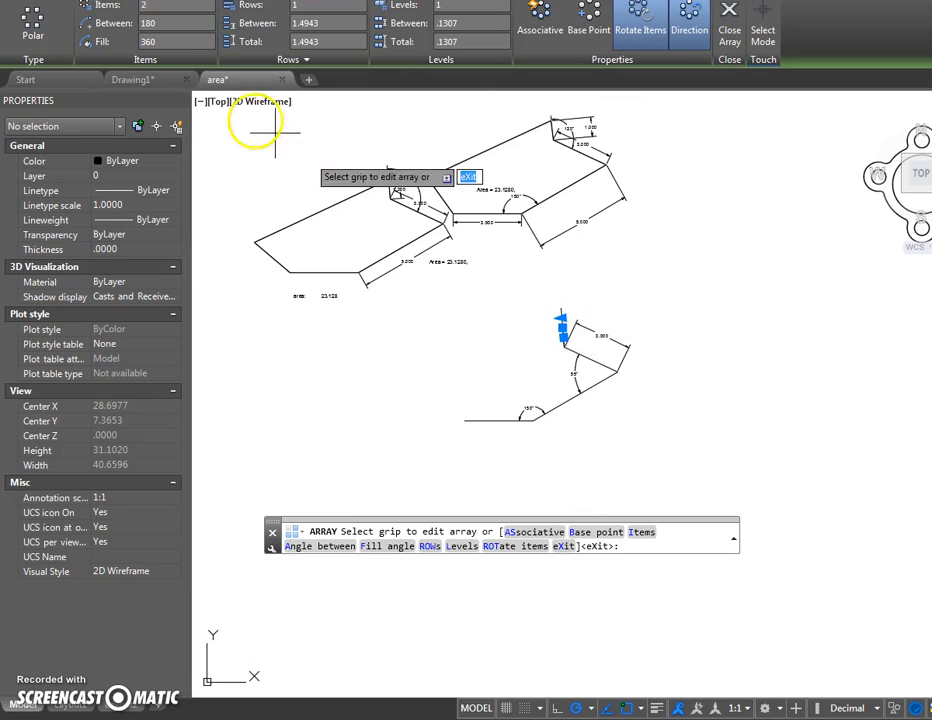
{"action": "left_click_drag", "start_coordinate": [159, 43], "coordinate": [106, 44]}
{"action": "type", "text": "70"}
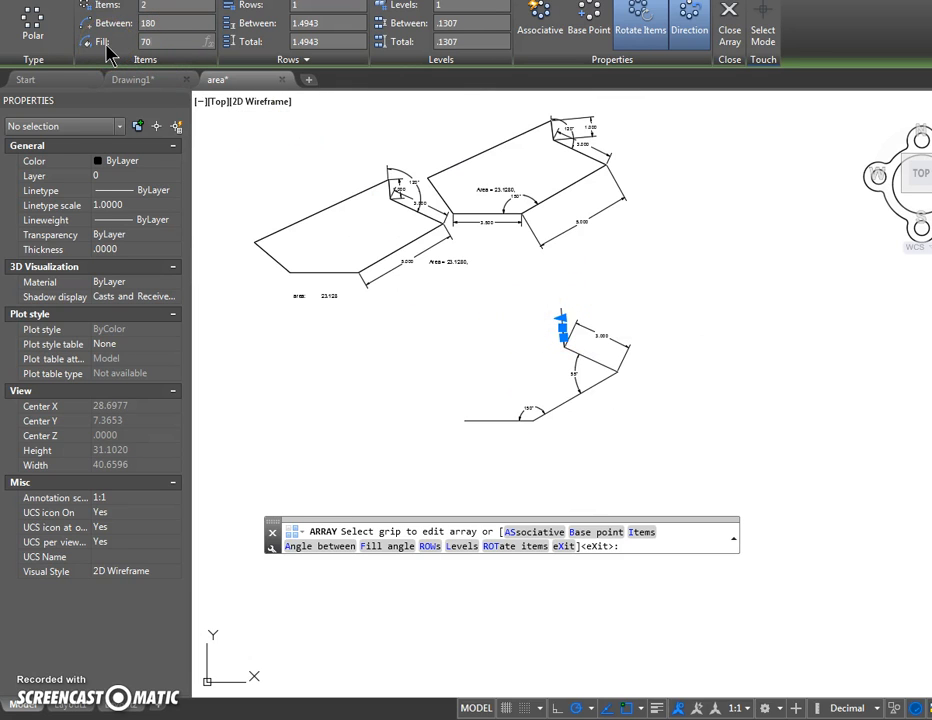
{"action": "key", "text": "Return"}
- Reverse the direction of the polar array so the copied line falls on the polygon's side, and accept the array
{"action": "scroll", "coordinate": [537, 395], "scroll_direction": "down", "scroll_amount": 2}
{"action": "scroll", "coordinate": [537, 285], "scroll_direction": "up", "scroll_amount": 5}
{"action": "scroll", "coordinate": [533, 312], "scroll_direction": "down", "scroll_amount": 1}
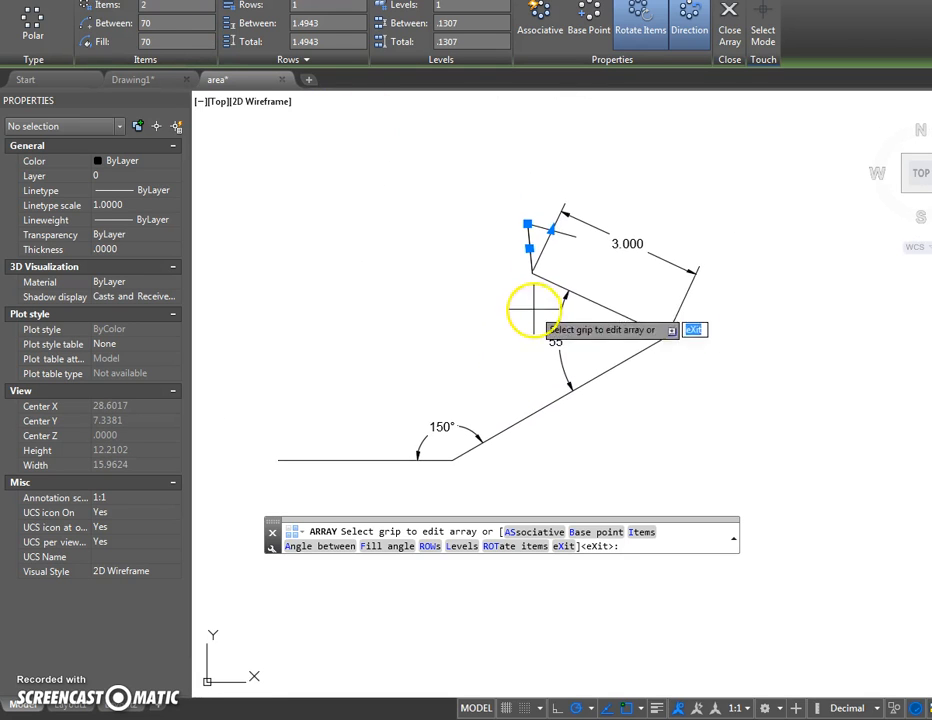
{"action": "left_click", "coordinate": [686, 30]}
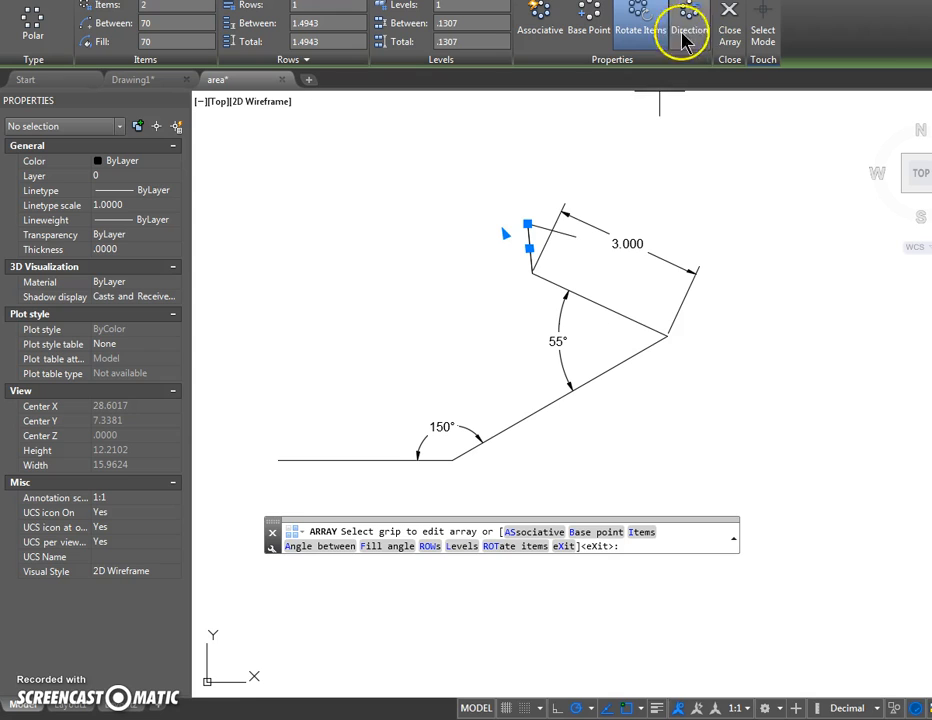
{"action": "key", "text": "Return"}
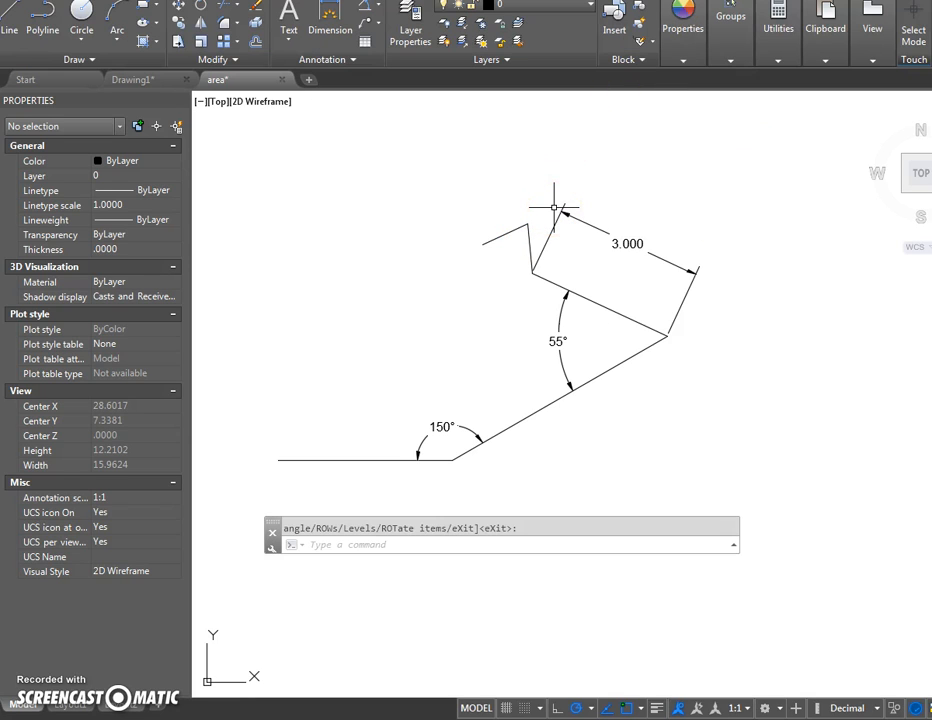
- Lengthen the new sloping line at its free end to a total length of 7
{"action": "middle_click_drag", "start_coordinate": [553, 207], "coordinate": [576, 206]}
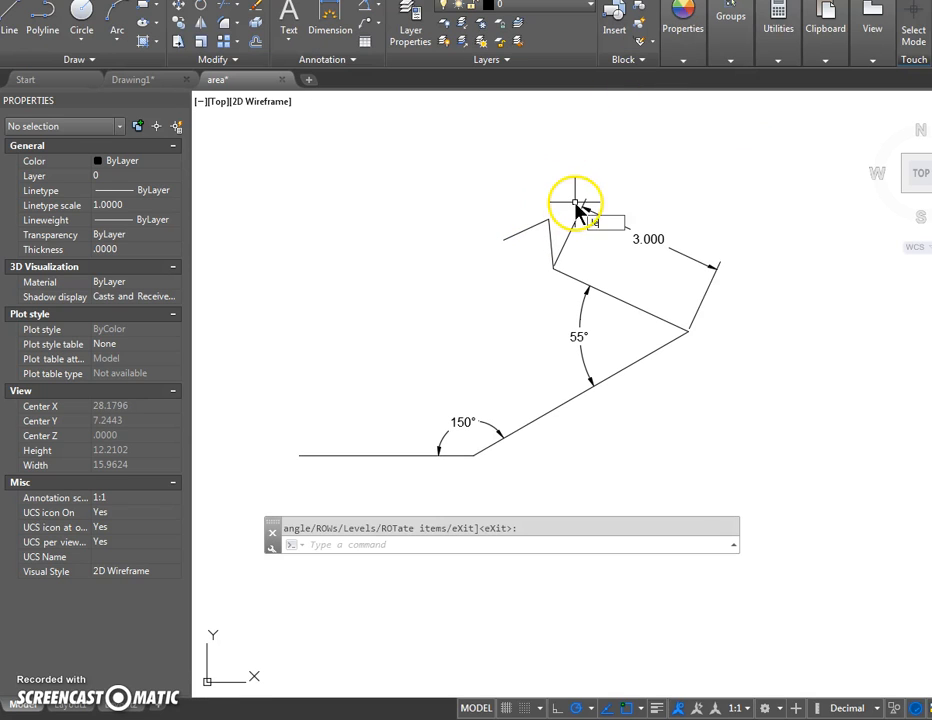
{"action": "type", "text": "LEN"}
{"action": "key", "text": "Return"}
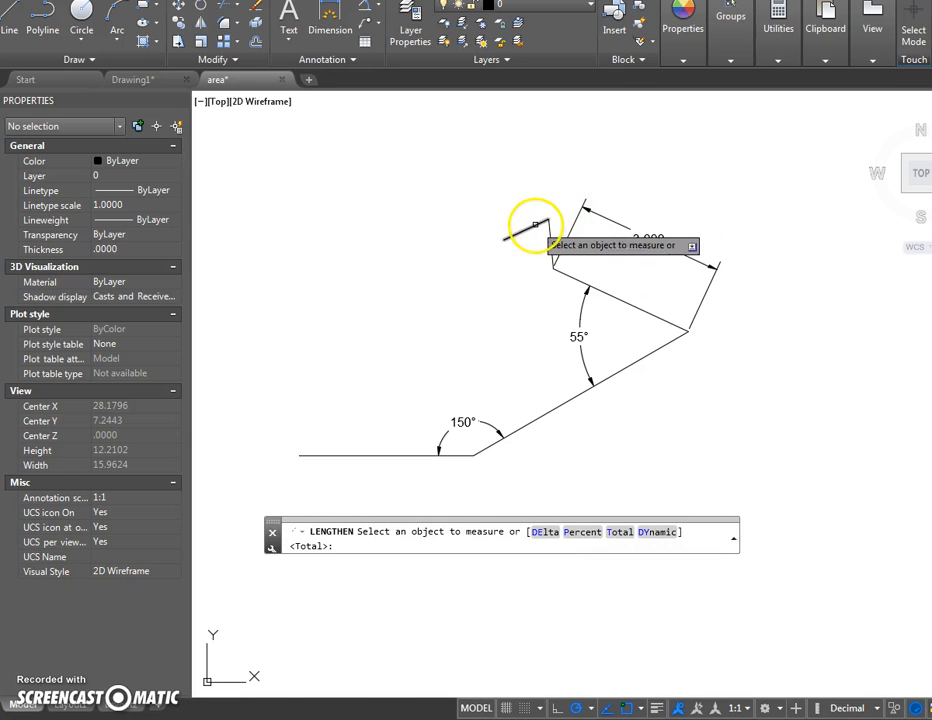
{"action": "left_click", "coordinate": [611, 532]}
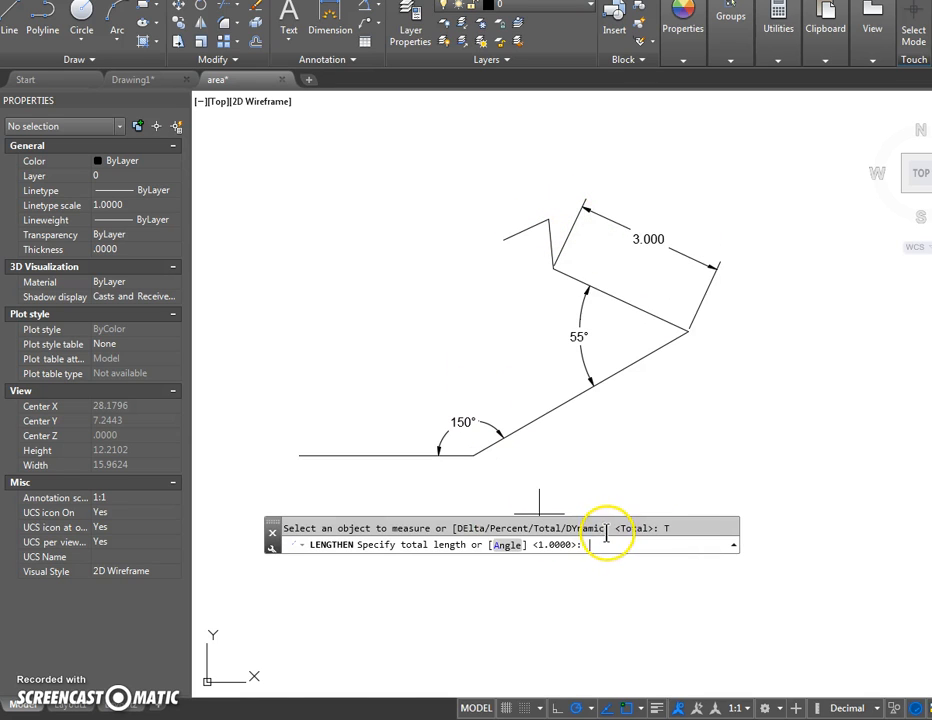
{"action": "type", "text": "7"}
{"action": "key", "text": "Return"}
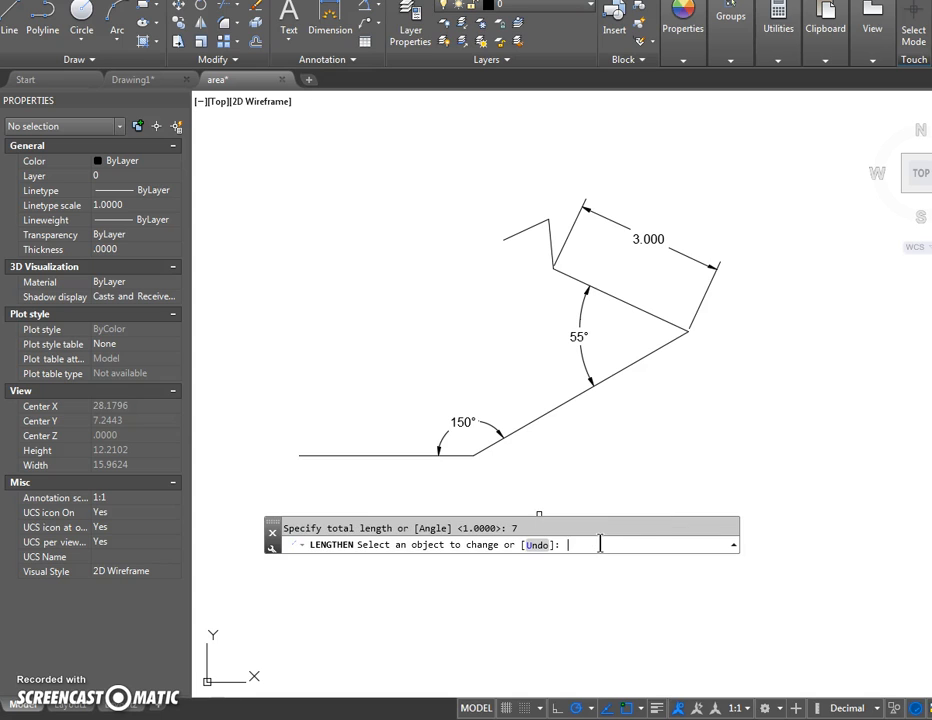
{"action": "left_click", "coordinate": [514, 233]}
{"action": "middle_click_drag", "start_coordinate": [437, 351], "coordinate": [462, 352]}
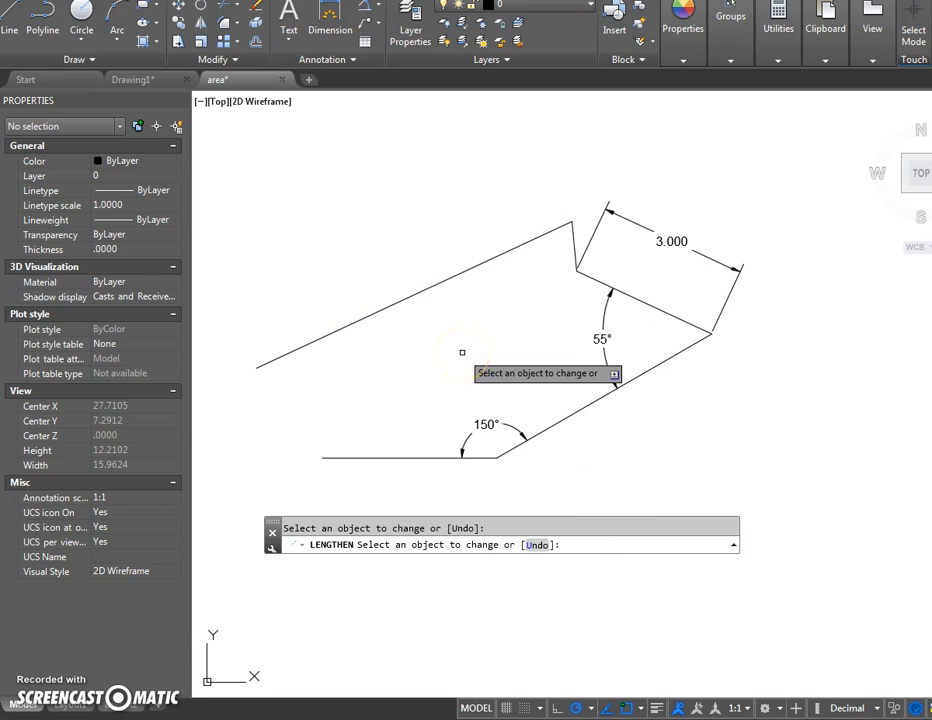
{"action": "key", "text": "Escape"}
- Close the polygon with a line from the free end of the long sloping edge to the open end of the base edge
{"action": "type", "text": "l"}
{"action": "key", "text": "Return"}
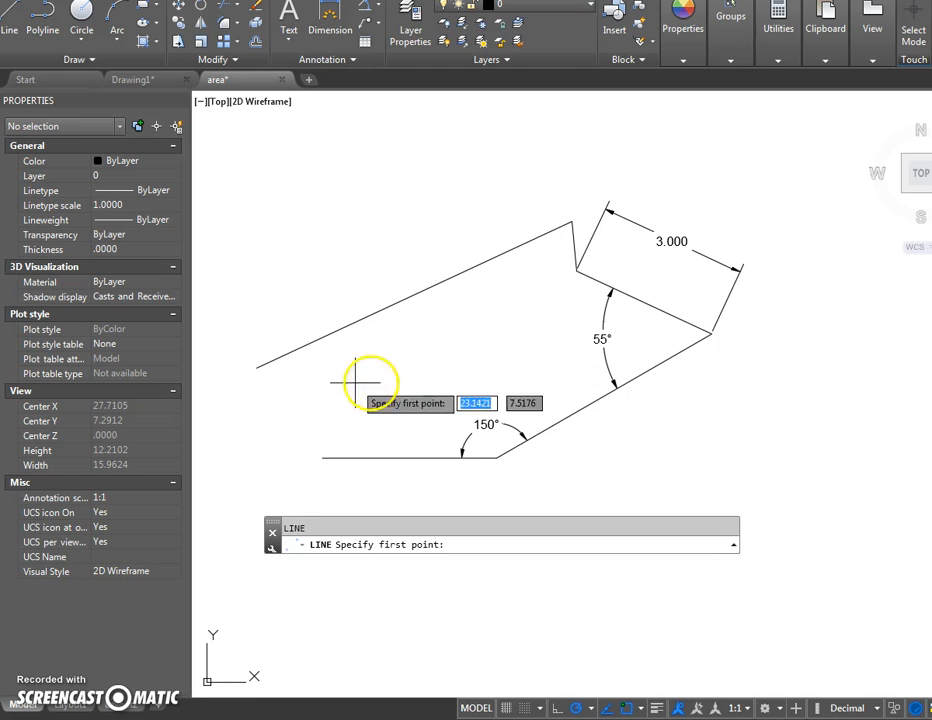
{"action": "left_click", "coordinate": [258, 368]}
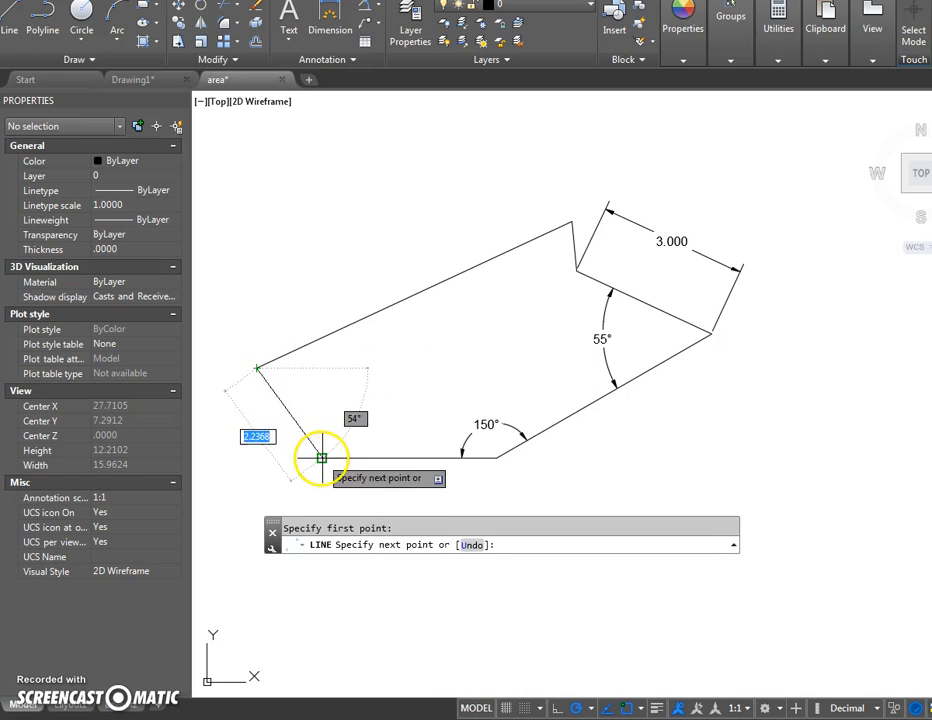
{"action": "left_click", "coordinate": [321, 457]}
{"action": "key", "text": "Escape"}
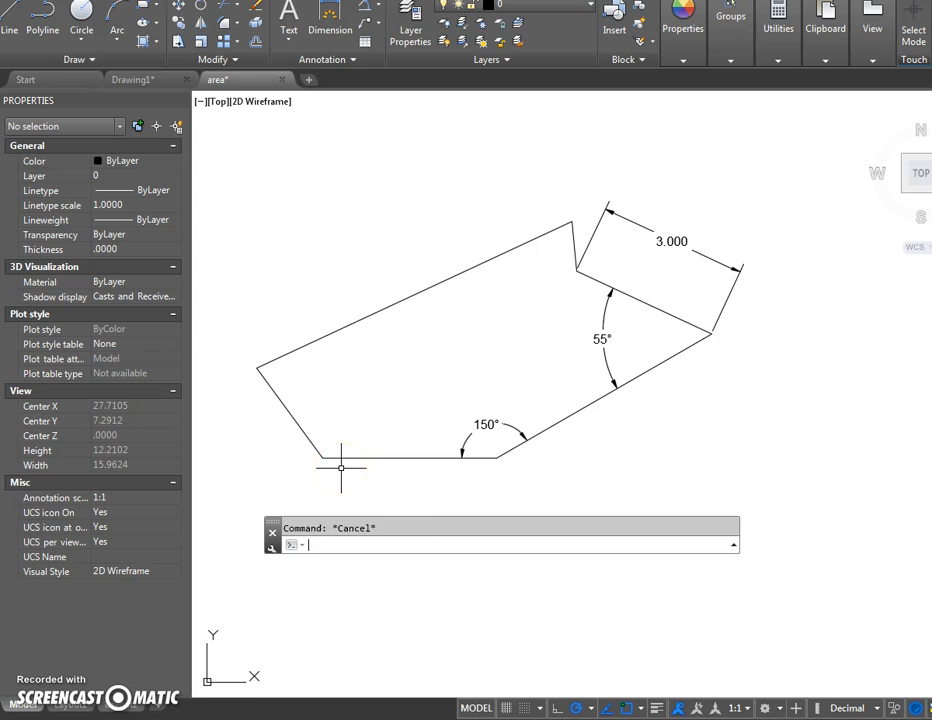
- Erase the 150°, 55° and 3.000 dimensions from the new polygon
{"action": "left_click", "coordinate": [490, 426]}
{"action": "key", "text": "Delete"}
{"action": "left_click", "coordinate": [606, 354]}
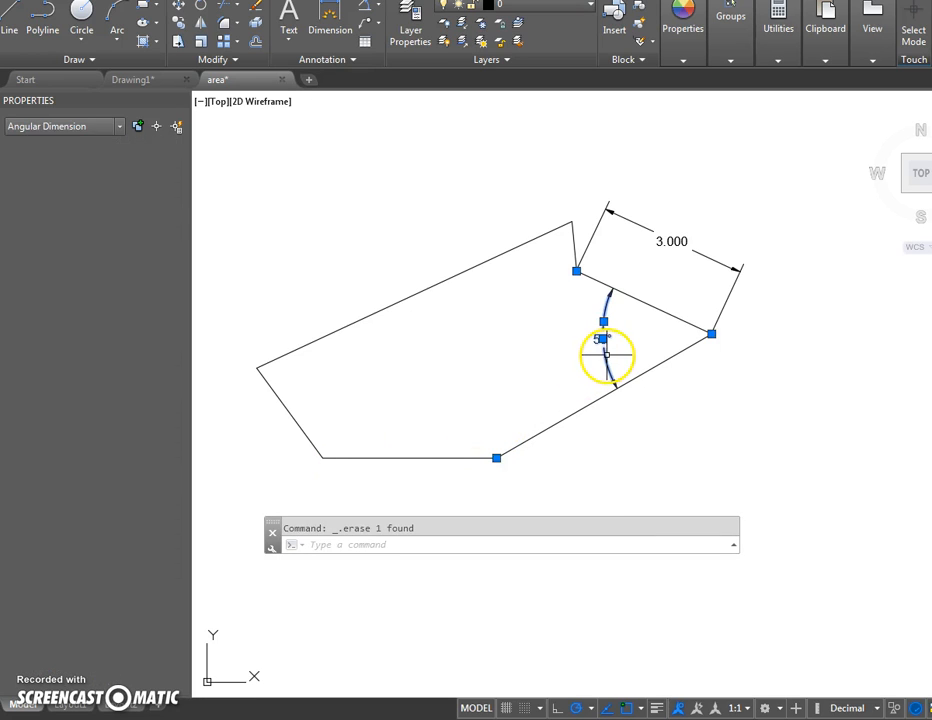
{"action": "key", "text": "Delete"}
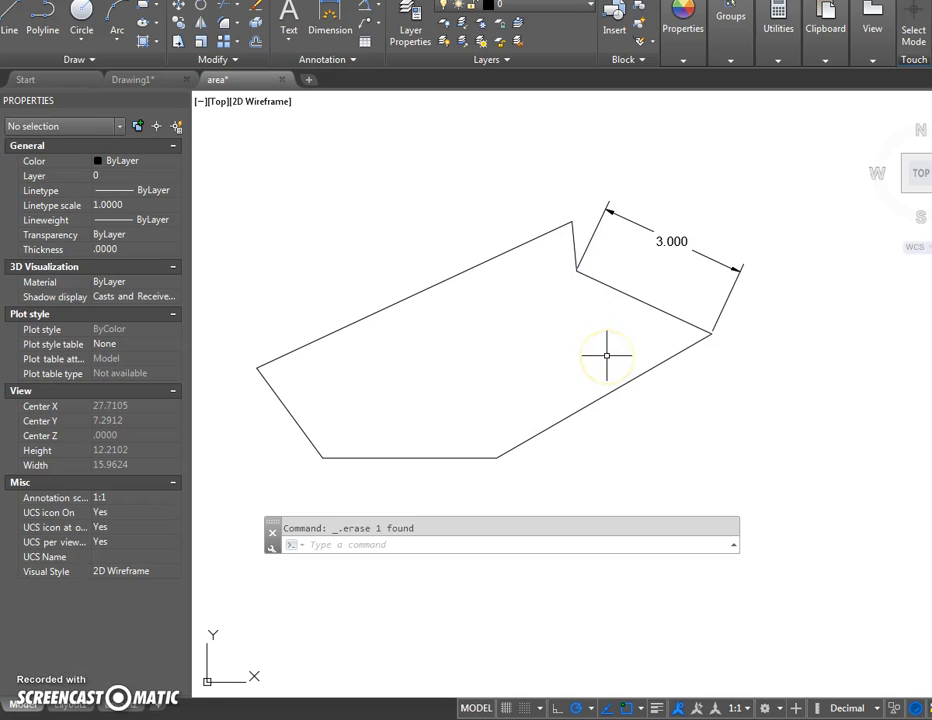
{"action": "left_click", "coordinate": [596, 204]}
{"action": "key", "text": "Delete"}
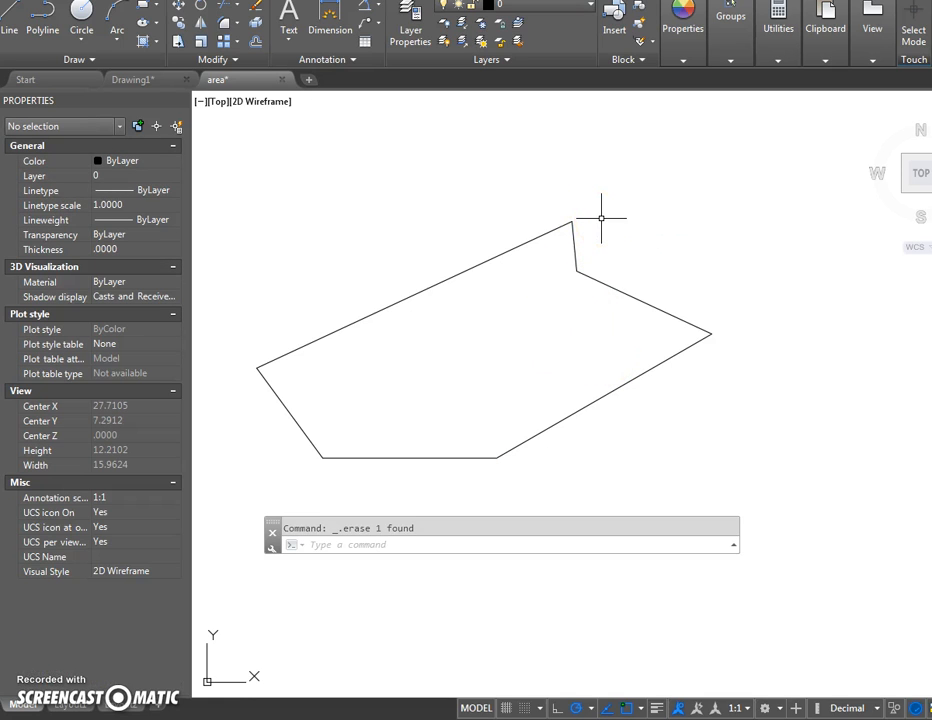
- Create a boundary polyline around the new polygon by picking a point inside it
{"action": "mouse_move", "coordinate": [601, 218]}
{"action": "middle_mouse_down"}
{"action": "mouse_move", "coordinate": [605, 141]}
{"action": "mouse_move", "coordinate": [601, 160]}
{"action": "middle_mouse_up"}
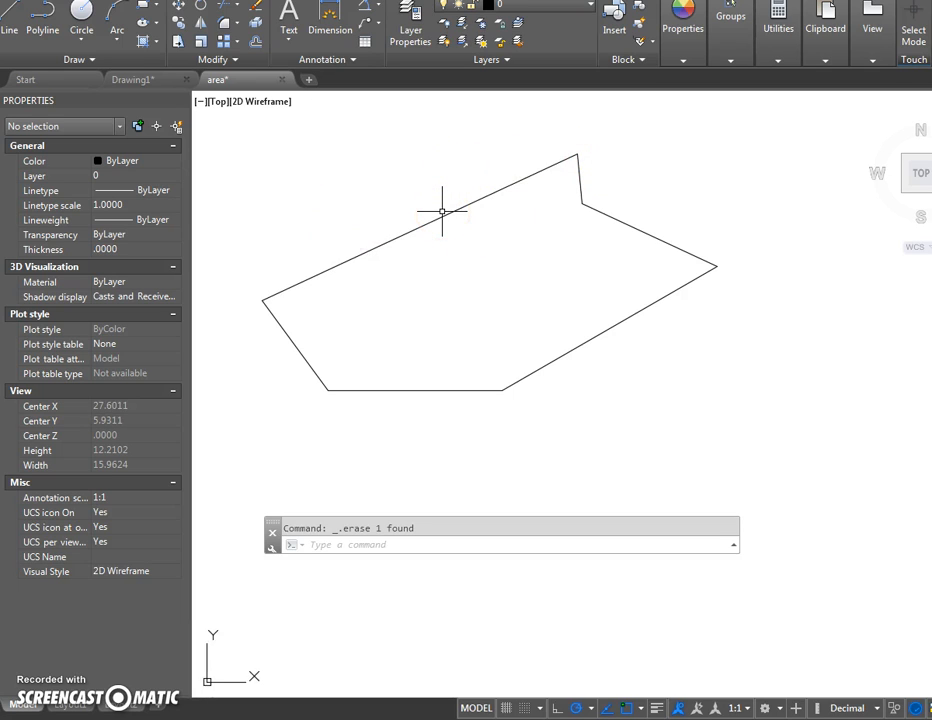
{"action": "type", "text": "bo"}
{"action": "key", "text": "Return"}
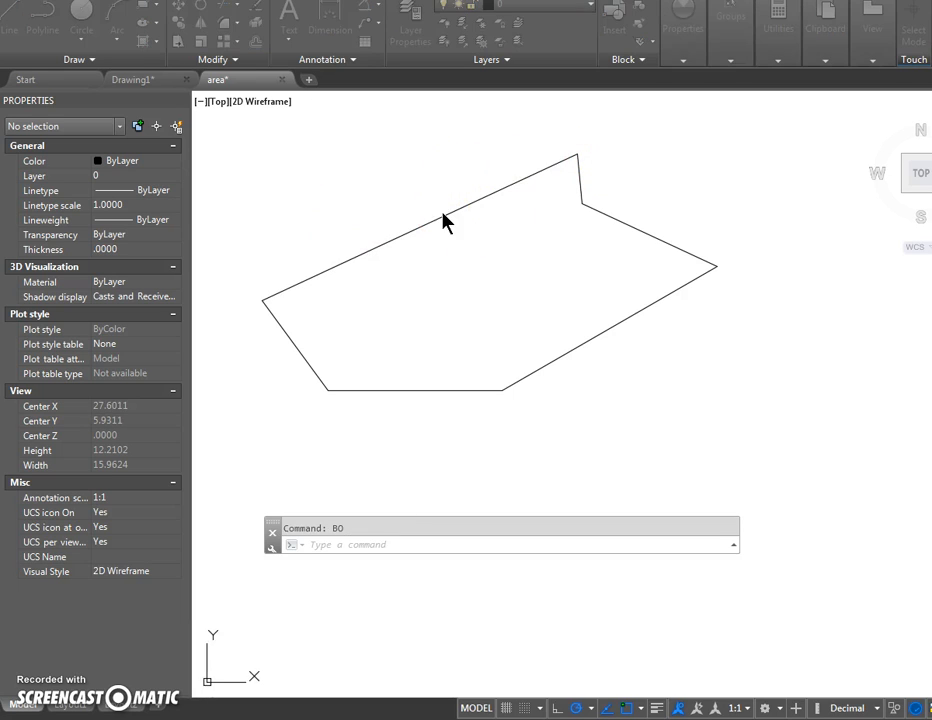
{"action": "left_click", "coordinate": [508, 200]}
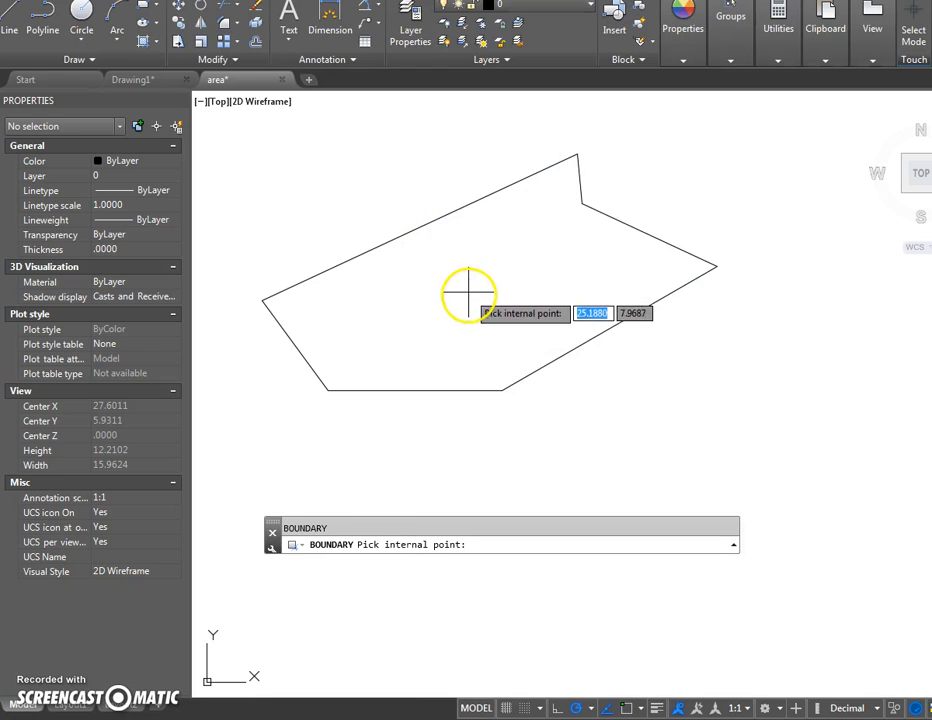
{"action": "left_click", "coordinate": [468, 293]}
{"action": "key", "text": "Return"}
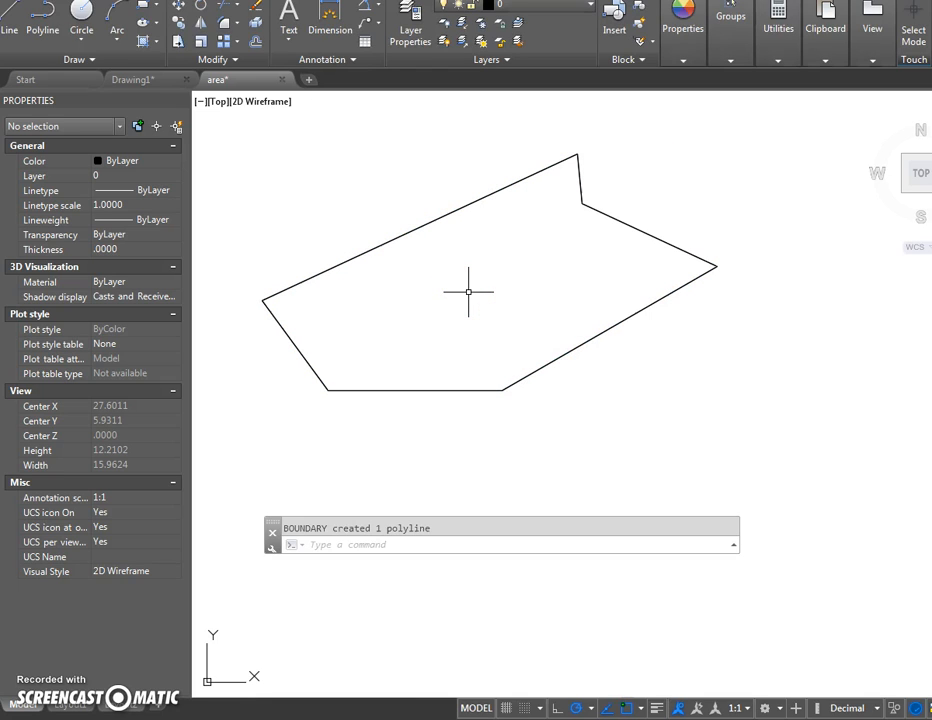
- Measure the new polygon's area with the Area command's Object option and check the area listed in the polyline's properties
{"action": "type", "text": "aa"}
{"action": "key", "text": "Return"}
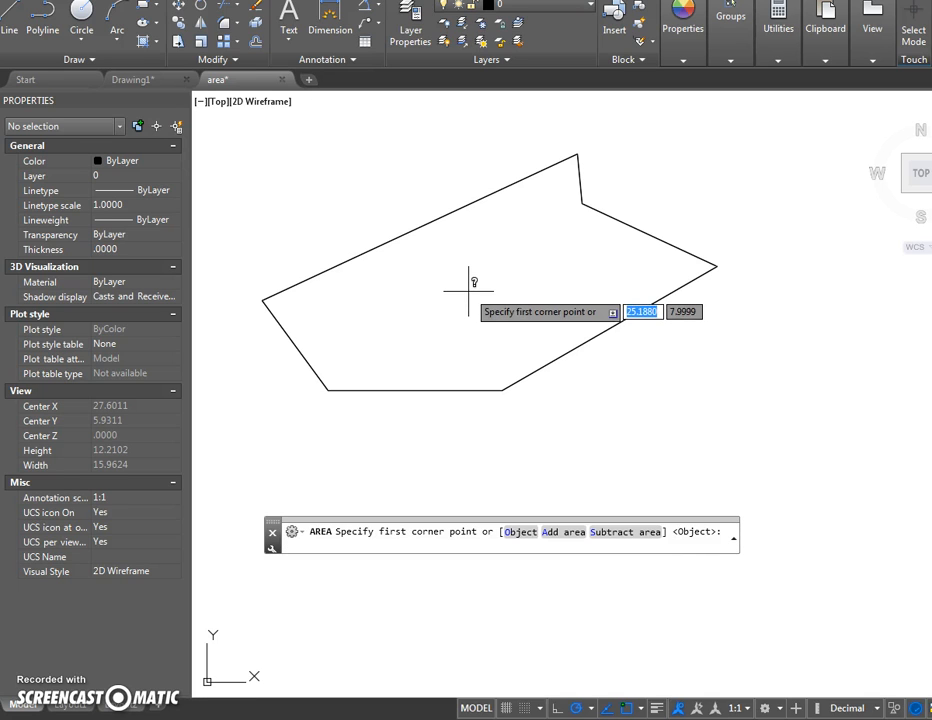
{"action": "left_click", "coordinate": [518, 532]}
{"action": "left_click", "coordinate": [441, 391]}
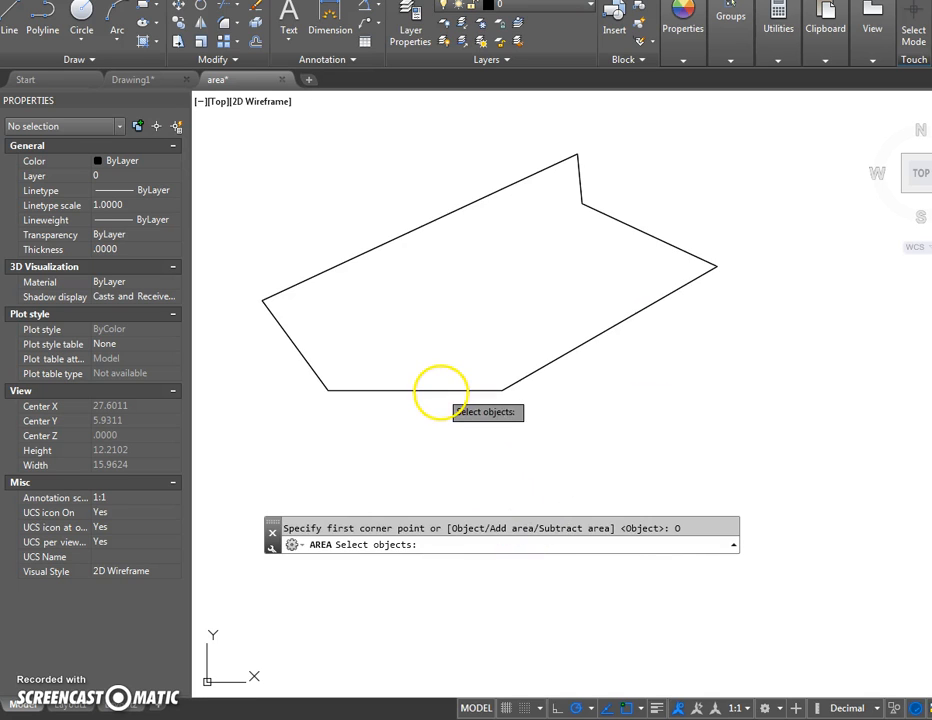
{"action": "right_click", "coordinate": [411, 445]}
{"action": "left_click", "coordinate": [415, 450]}
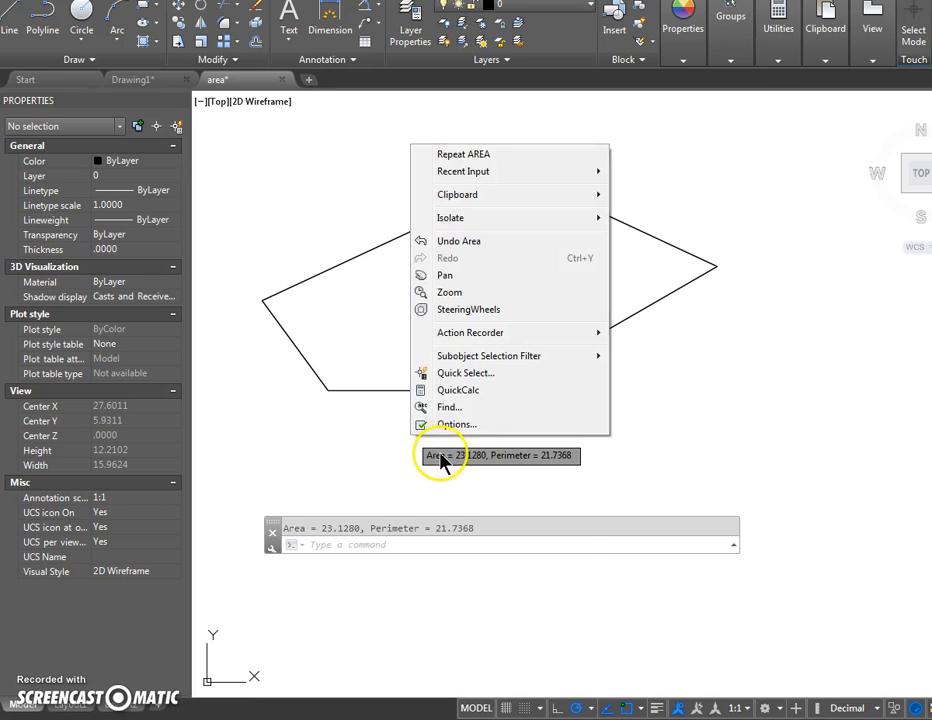
{"action": "key", "text": "Escape"}
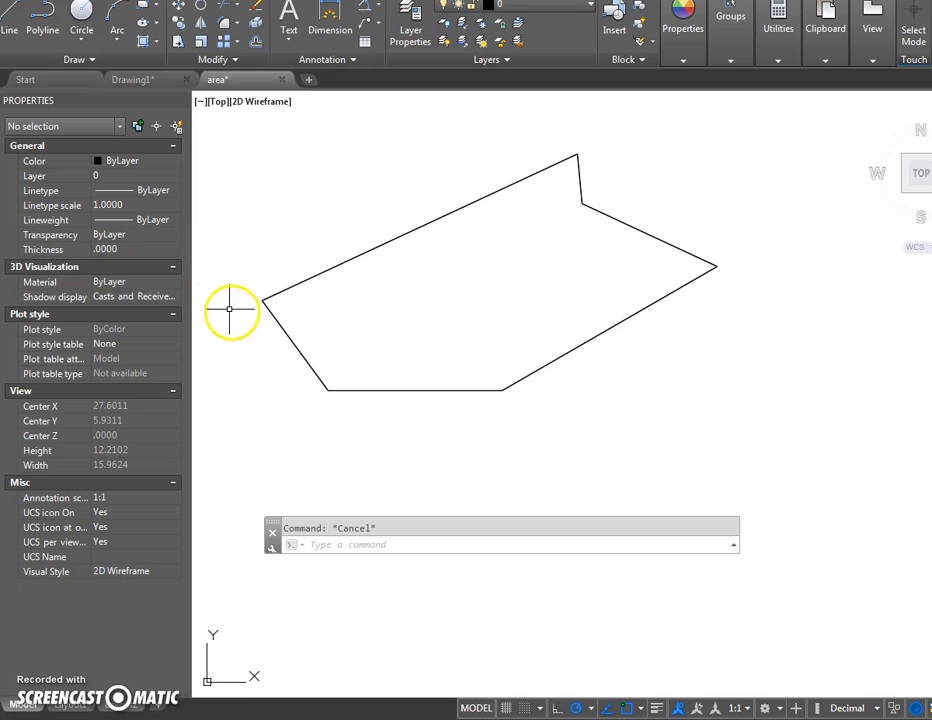
{"action": "left_click", "coordinate": [274, 320]}
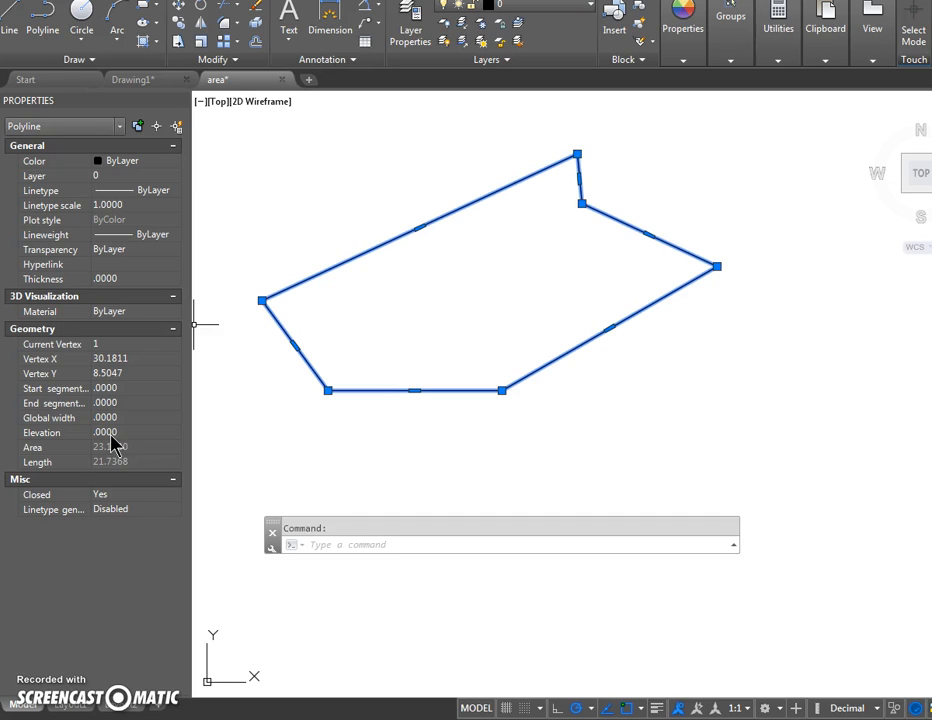
{"action": "key", "text": "Escape"}
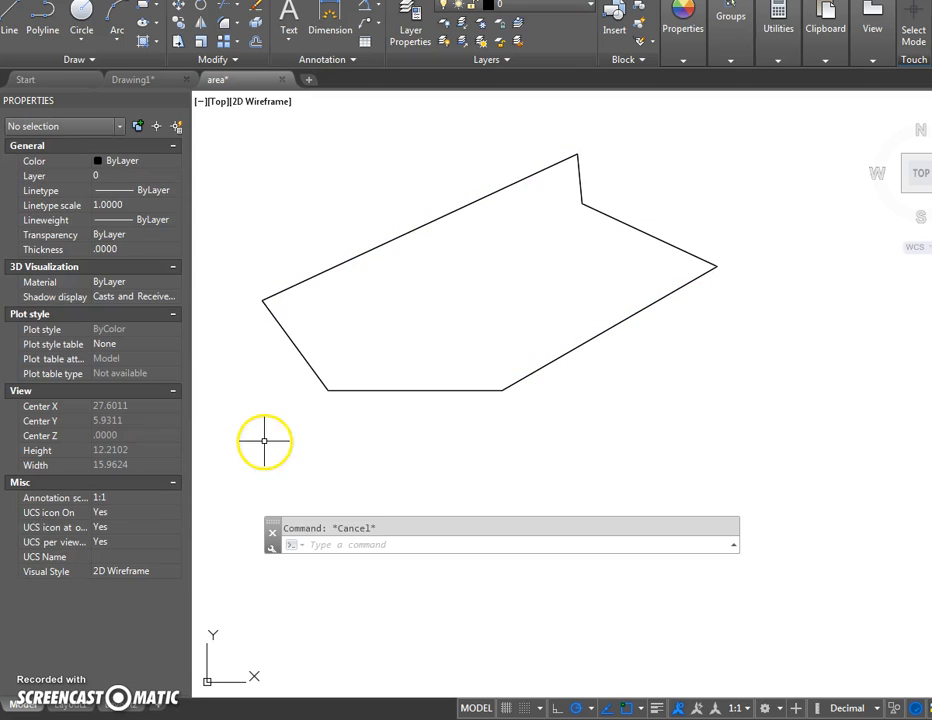
- Add multiline text reading "area: 21" just below the polygon's base edge, with a tab before the number
{"action": "type", "text": "mt"}
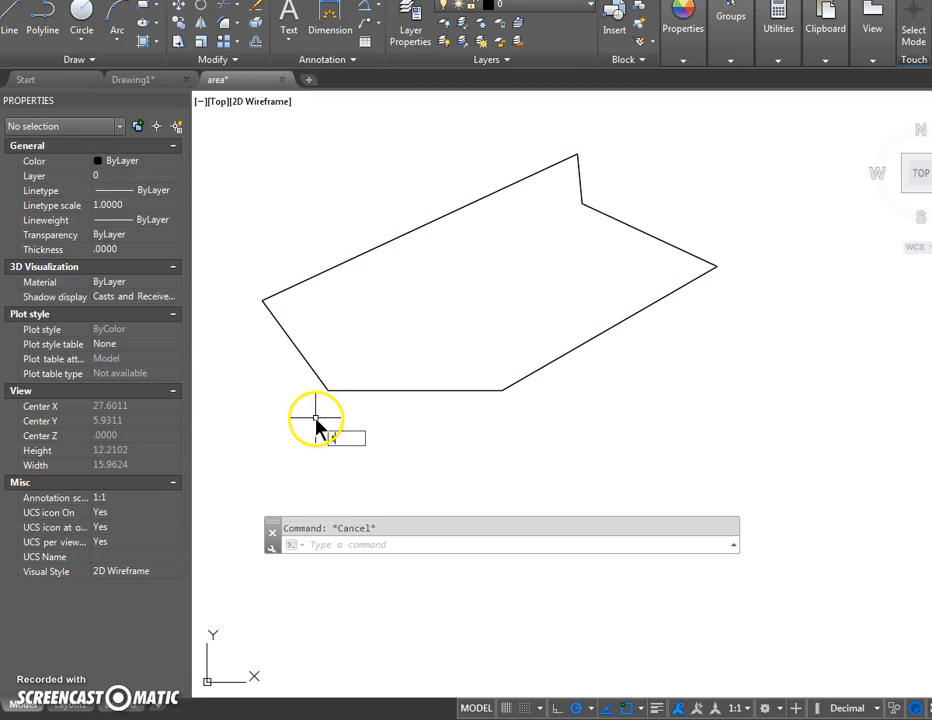
{"action": "key", "text": "Return"}
{"action": "left_click", "coordinate": [334, 410]}
{"action": "left_click", "coordinate": [566, 448]}
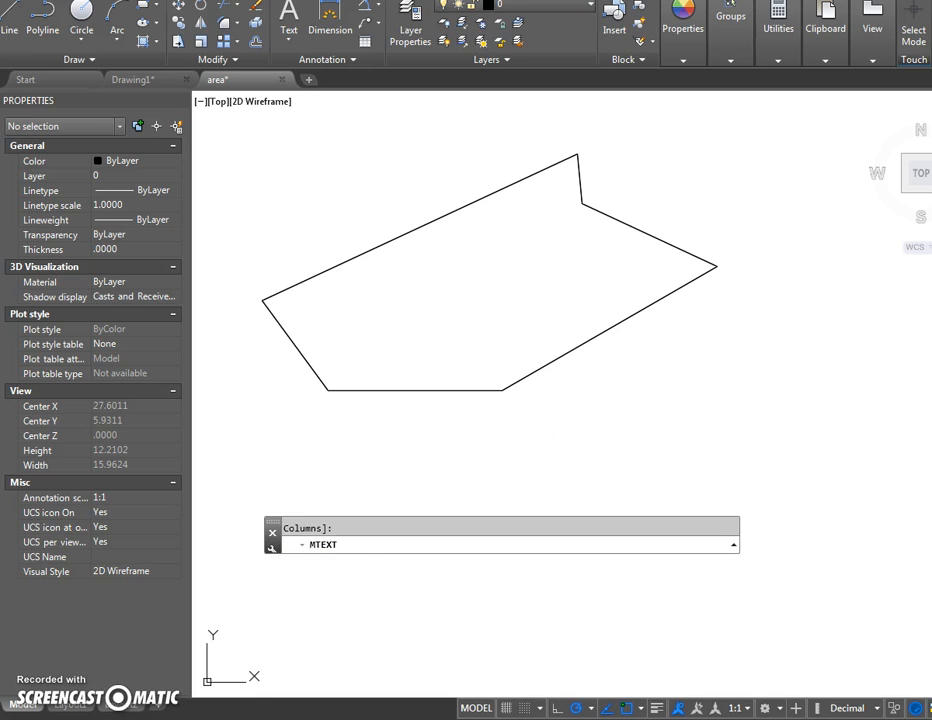
{"action": "type", "text": "area"}
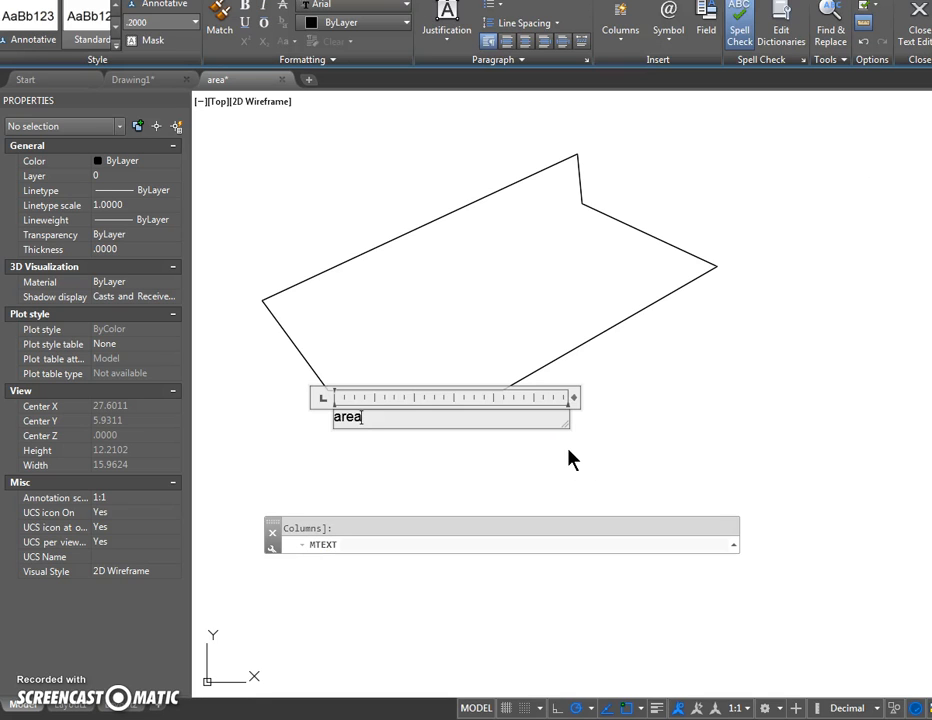
{"action": "type", "text": ":"}
{"action": "key", "text": "Tab"}
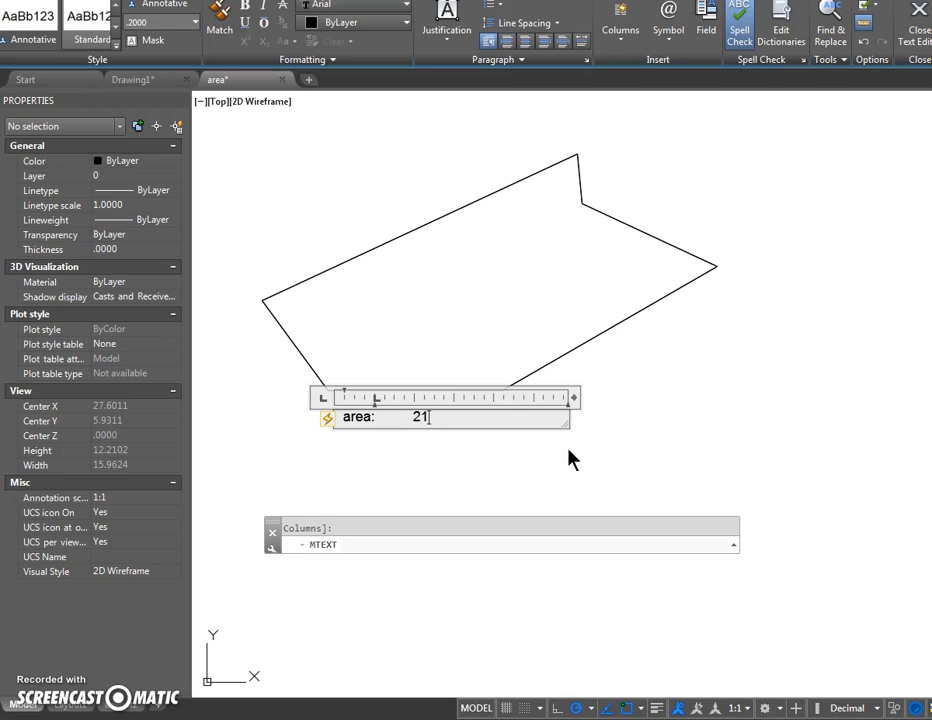
{"action": "left_click", "coordinate": [538, 371]}
{"action": "left_click", "coordinate": [539, 372]}
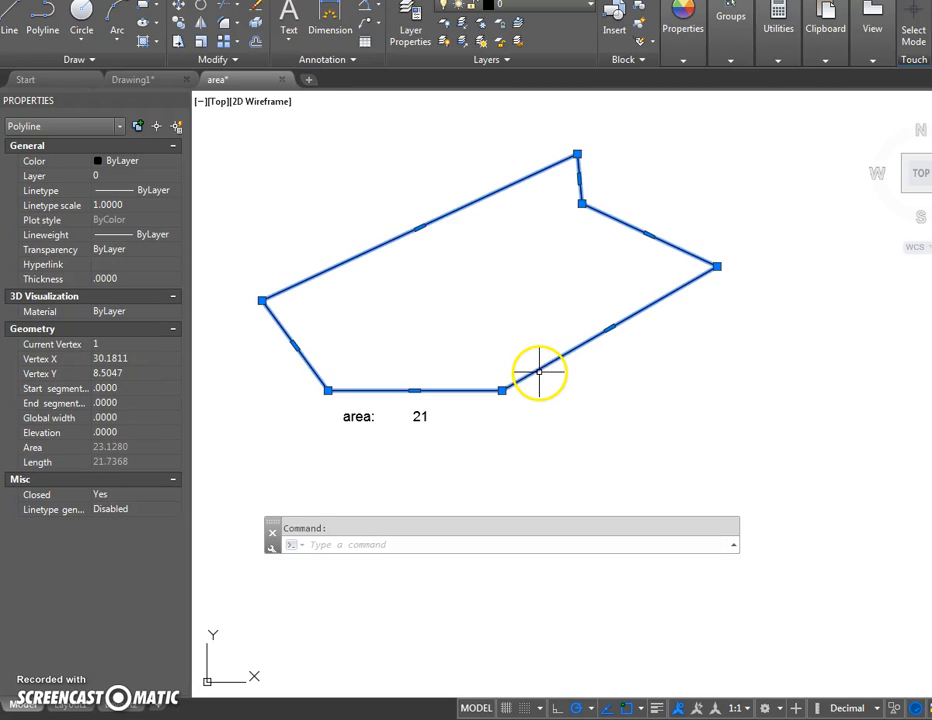
- Check the polygon's area in its properties and correct the number in the text below it to 23.128
{"action": "key", "text": "Escape"}
{"action": "left_click", "coordinate": [426, 417]}
{"action": "double_click", "coordinate": [426, 417]}
{"action": "left_click", "coordinate": [472, 389]}
{"action": "key", "text": "Escape"}
{"action": "left_click", "coordinate": [530, 372]}
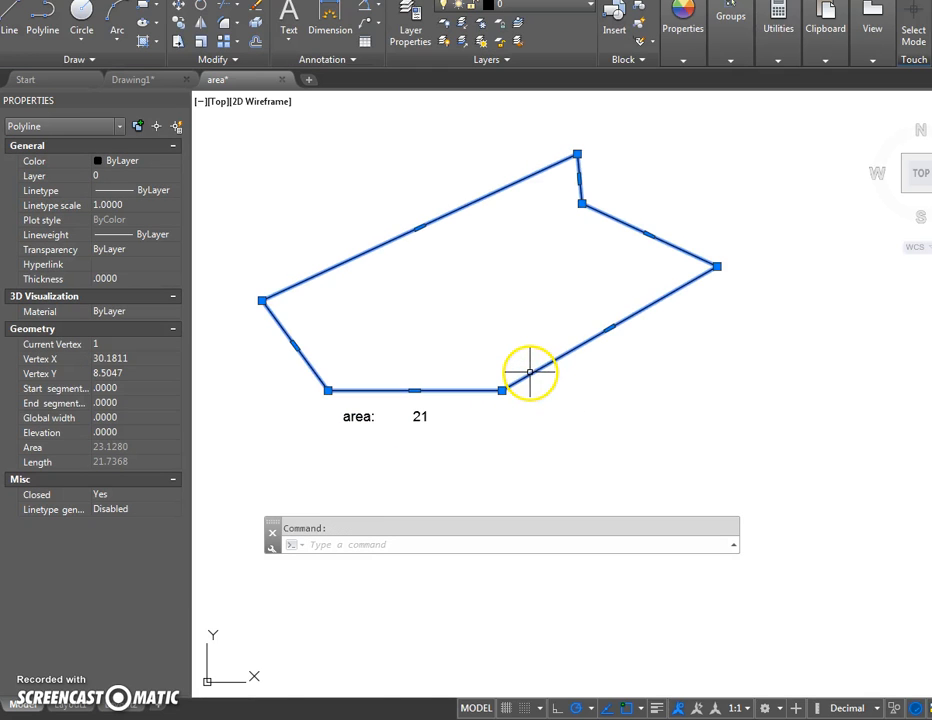
{"action": "key", "text": "Escape"}
{"action": "left_click", "coordinate": [428, 410]}
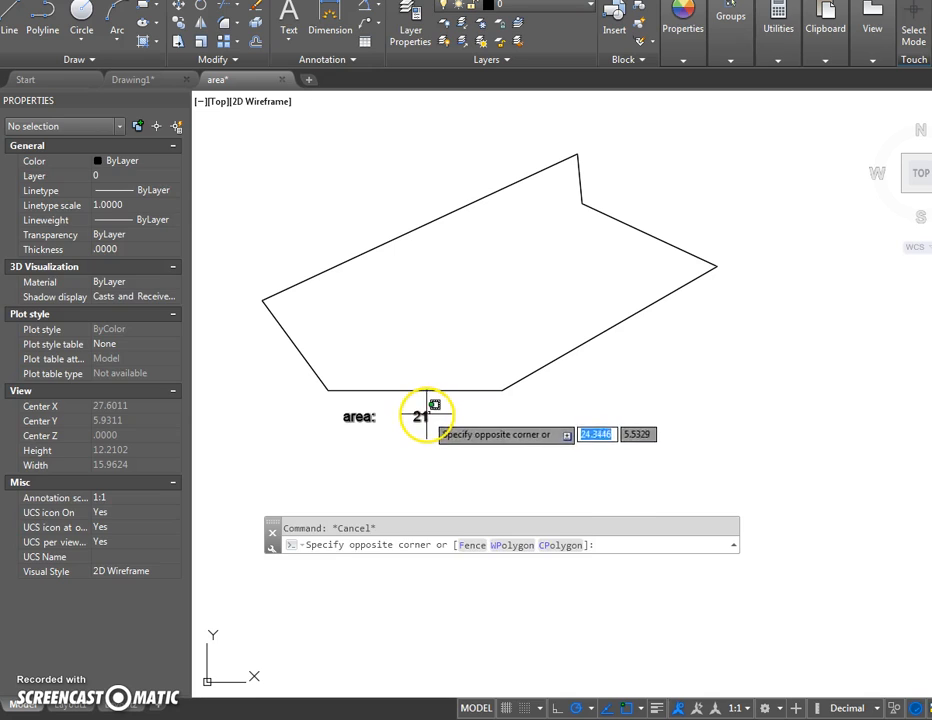
{"action": "left_click", "coordinate": [424, 417]}
{"action": "double_click", "coordinate": [425, 417]}
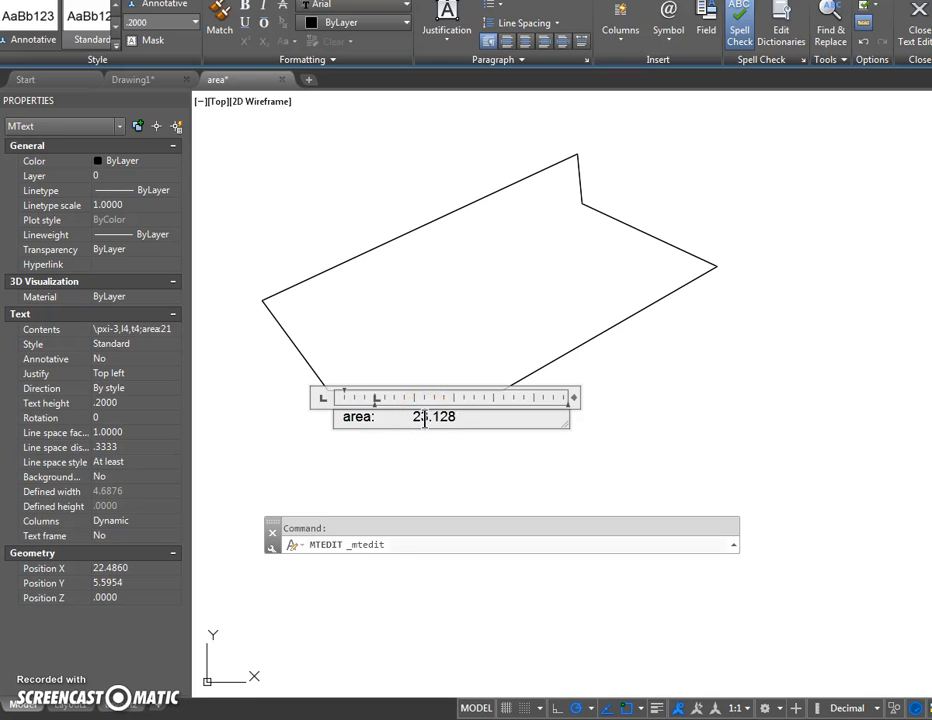
{"action": "left_click", "coordinate": [445, 451]}
{"action": "key", "text": "Escape"}
- Draw a single horizontal line in the empty space below and to the right of the new polygon
{"action": "scroll", "coordinate": [445, 453], "scroll_direction": "down", "scroll_amount": 2}
{"action": "middle_click_drag", "start_coordinate": [445, 453], "coordinate": [364, 416]}
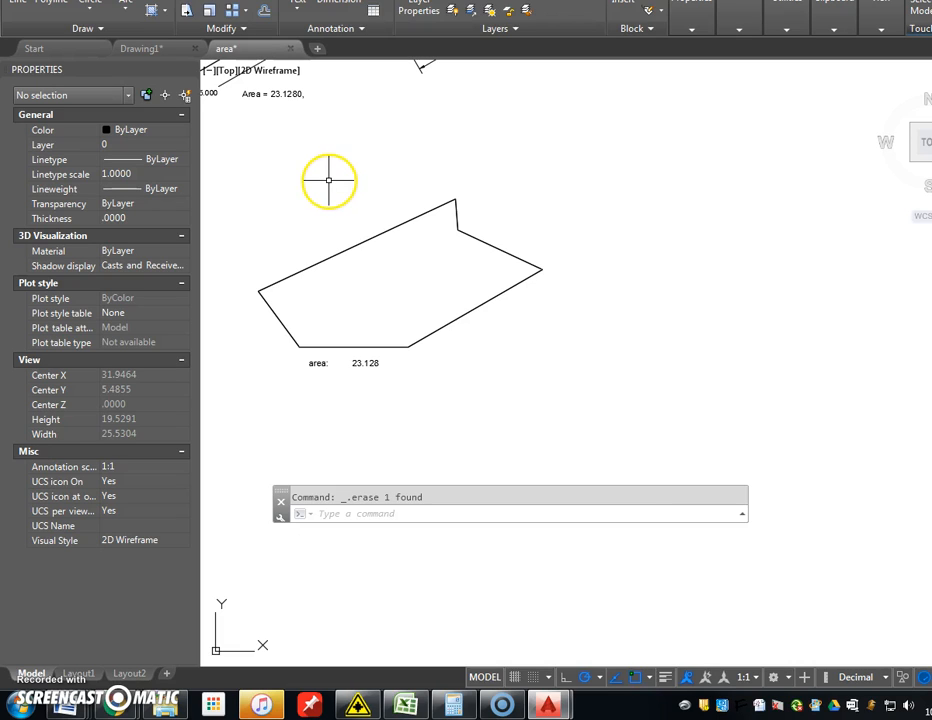
{"action": "type", "text": "l"}
{"action": "key", "text": "Return"}
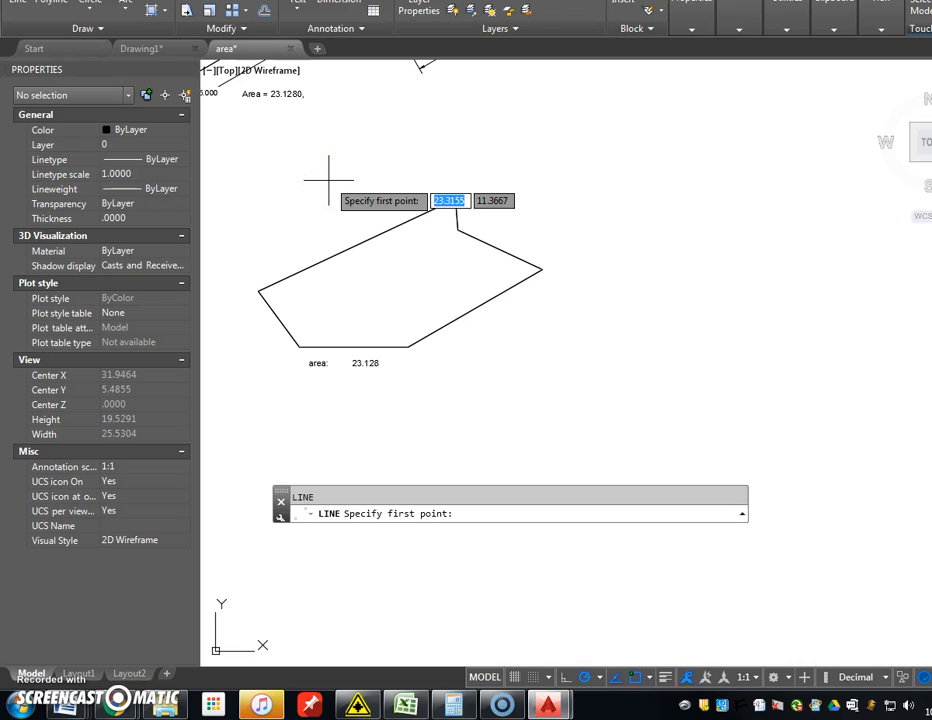
{"action": "left_click", "coordinate": [557, 427]}
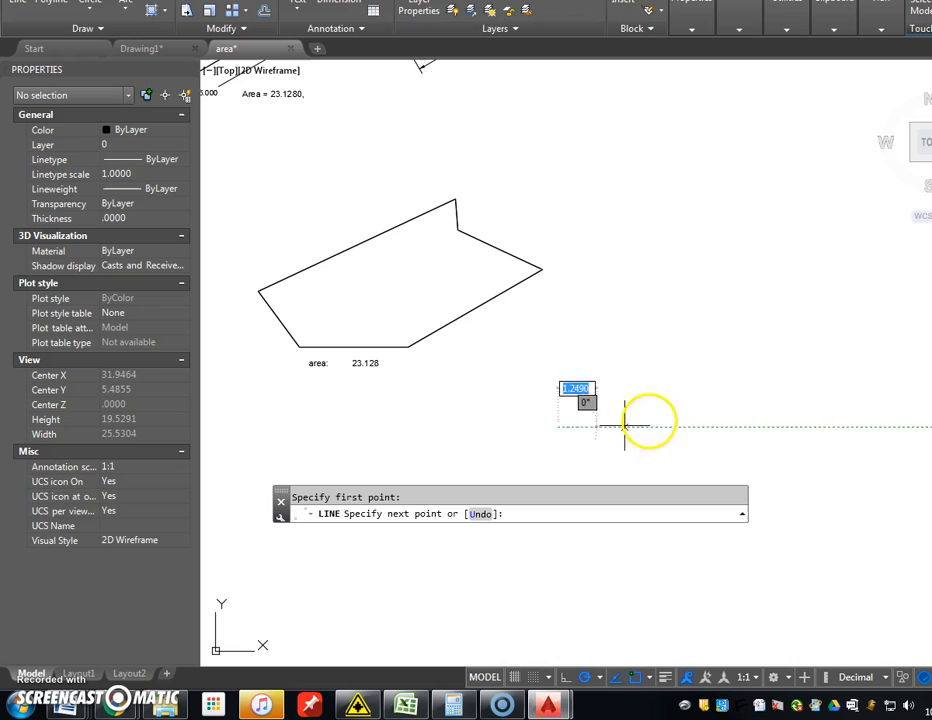
{"action": "left_click", "coordinate": [682, 427]}
{"action": "key", "text": "Escape"}
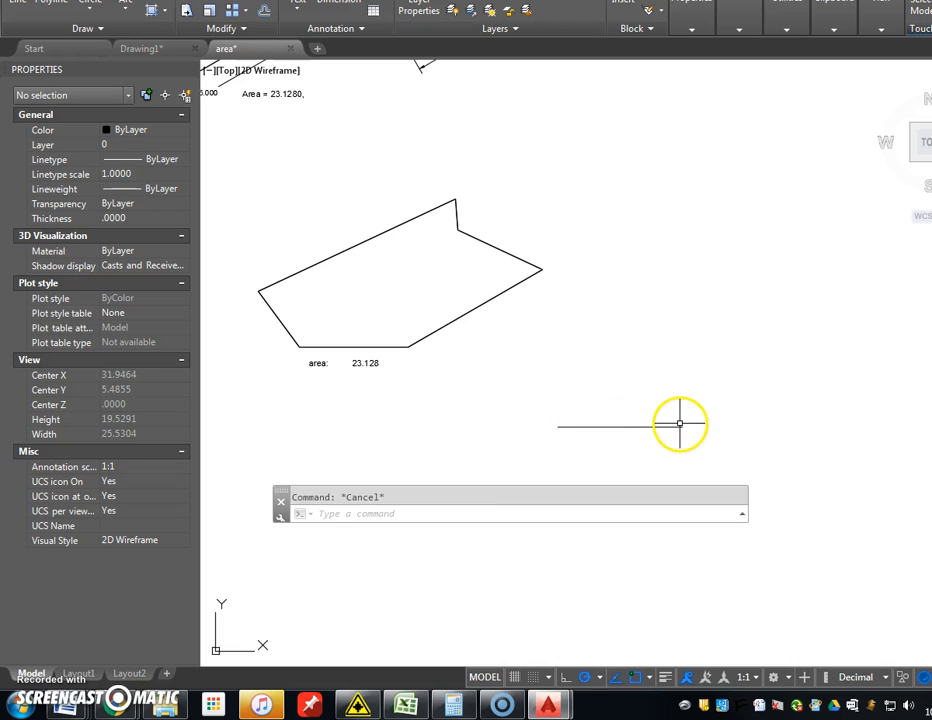
- Lengthen the horizontal line at its right end by a delta of 5
{"action": "type", "text": "len"}
{"action": "key", "text": "Return"}
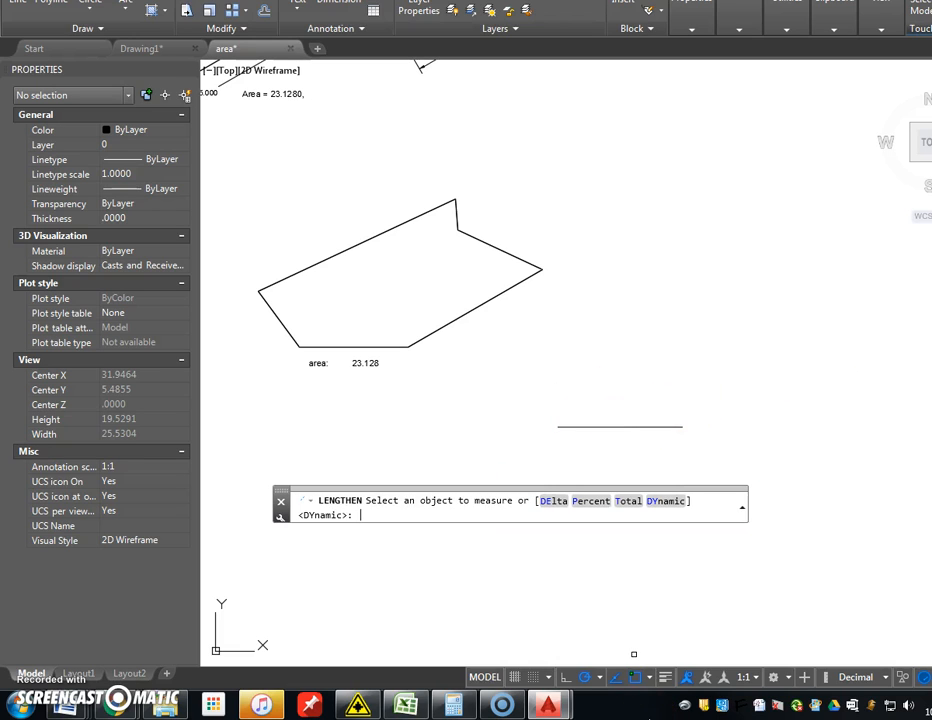
{"action": "left_click", "coordinate": [553, 501]}
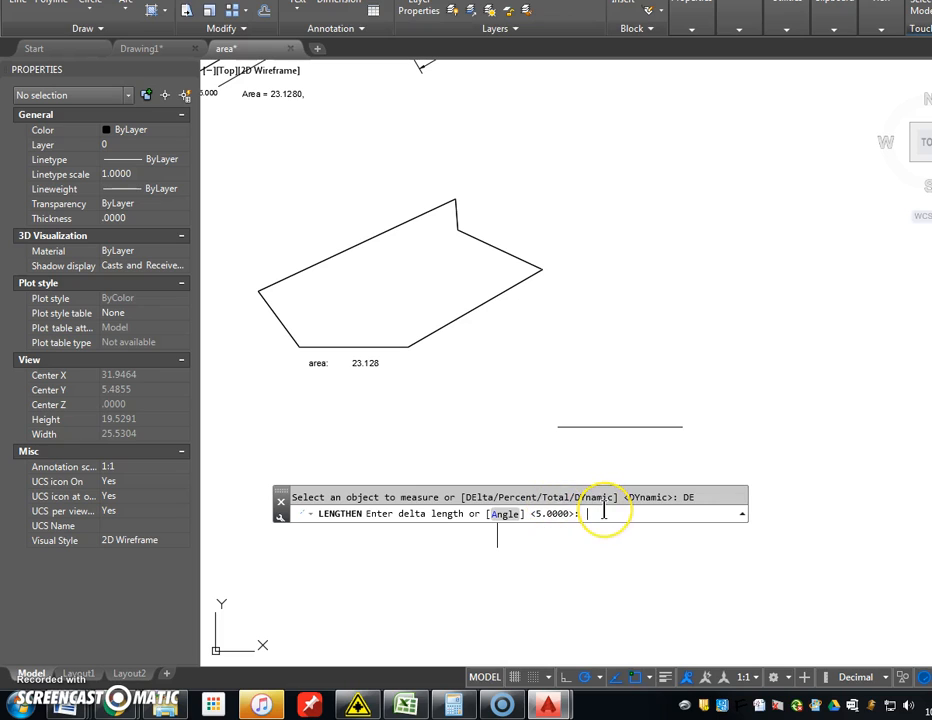
{"action": "key", "text": "Return"}
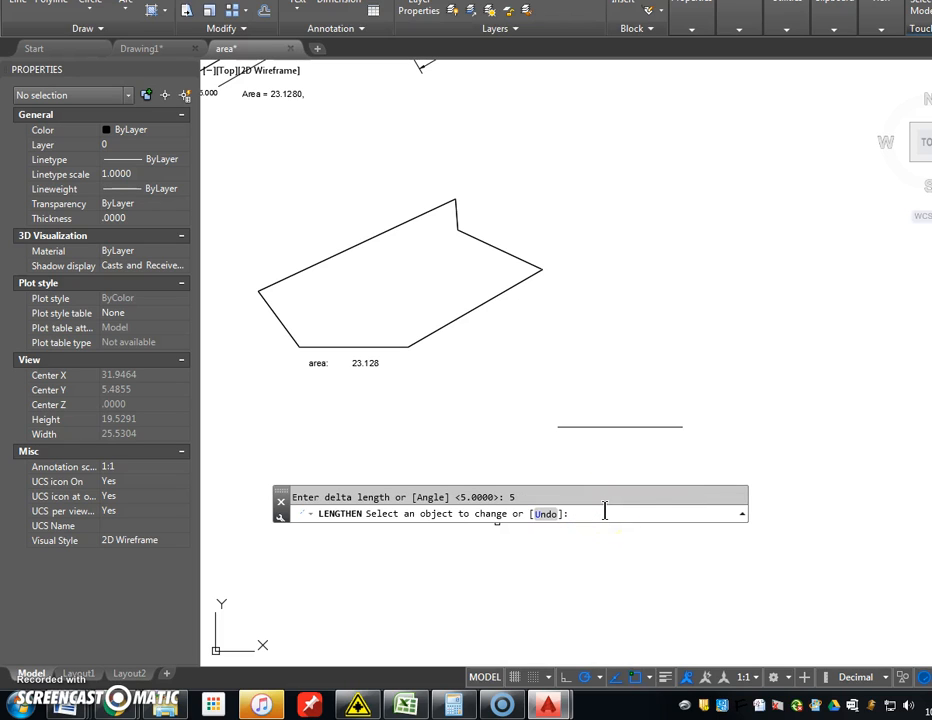
{"action": "left_click", "coordinate": [672, 427]}
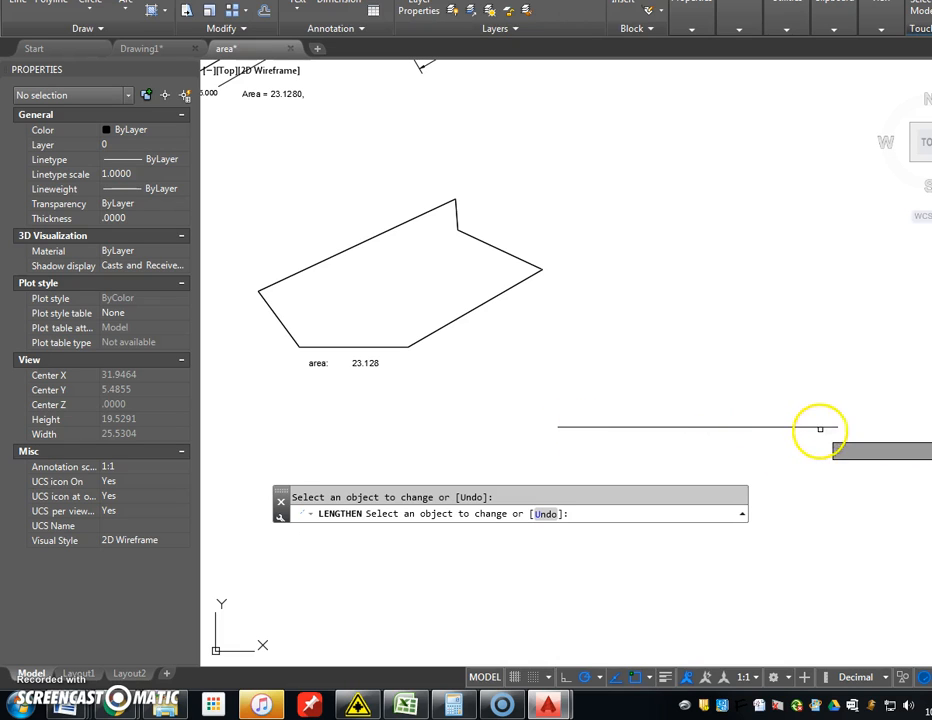
- Extend the horizontal line by further deltas of 5, once at its right end and three times at its left end
{"action": "left_click", "coordinate": [818, 427]}
{"action": "left_click", "coordinate": [566, 426]}
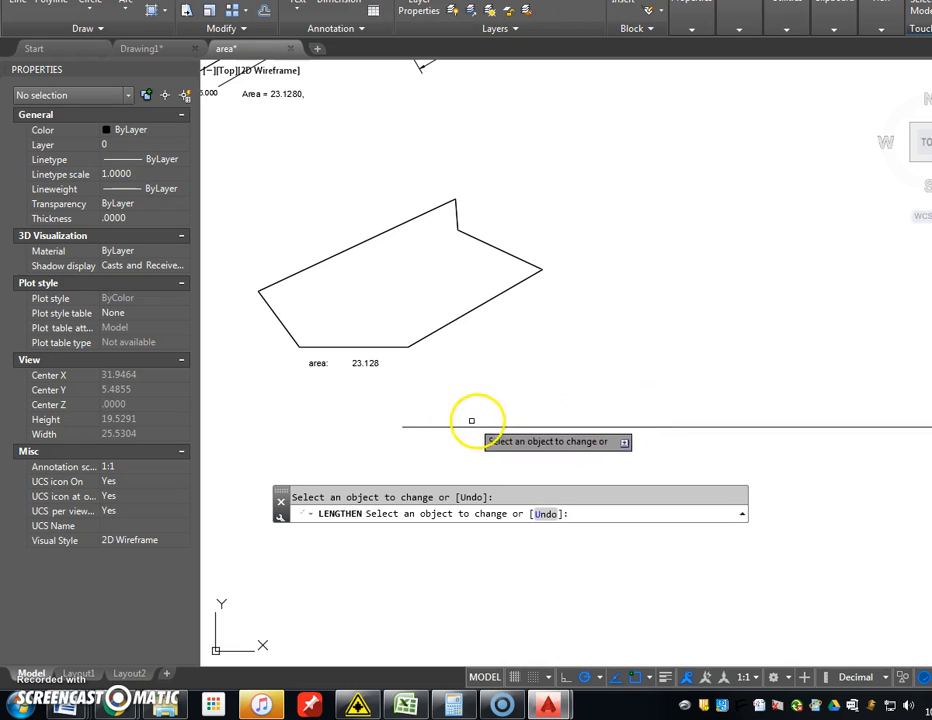
{"action": "left_click", "coordinate": [440, 427]}
{"action": "left_click", "coordinate": [304, 427]}
{"action": "scroll", "coordinate": [293, 446], "scroll_direction": "down", "scroll_amount": 2}
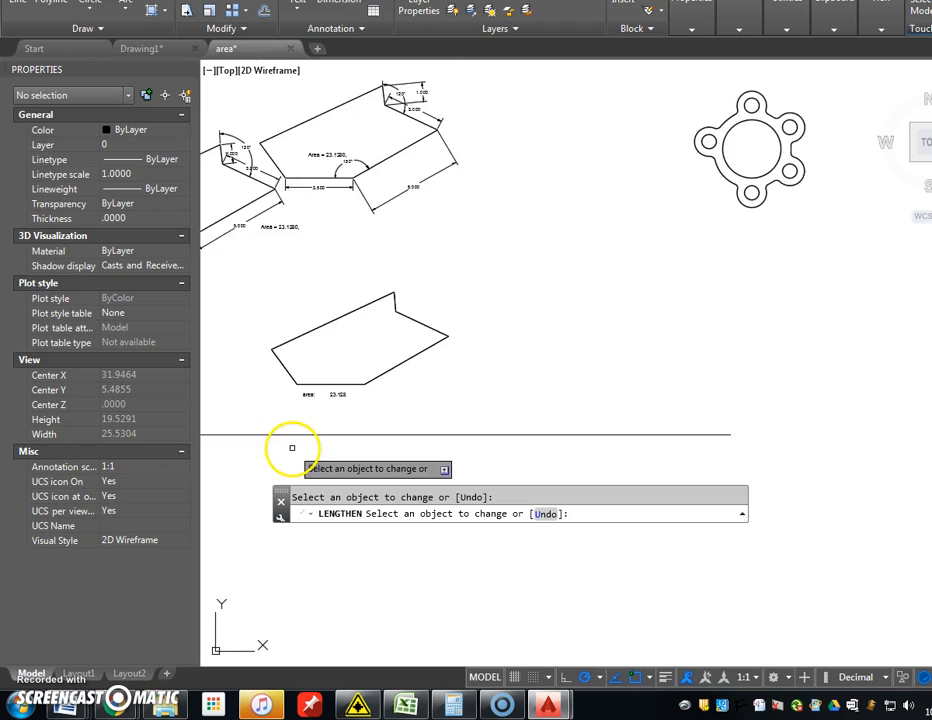
{"action": "middle_click_drag", "start_coordinate": [292, 447], "coordinate": [408, 420]}
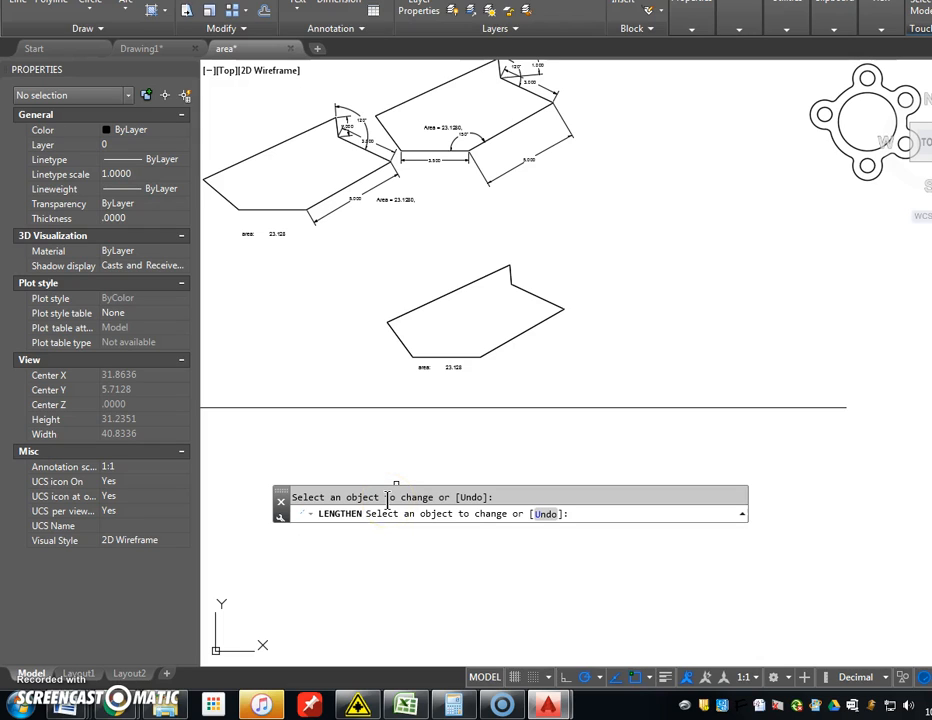
- Undo the last four delta extensions of the horizontal line
{"action": "key", "text": "ctrl+z"}
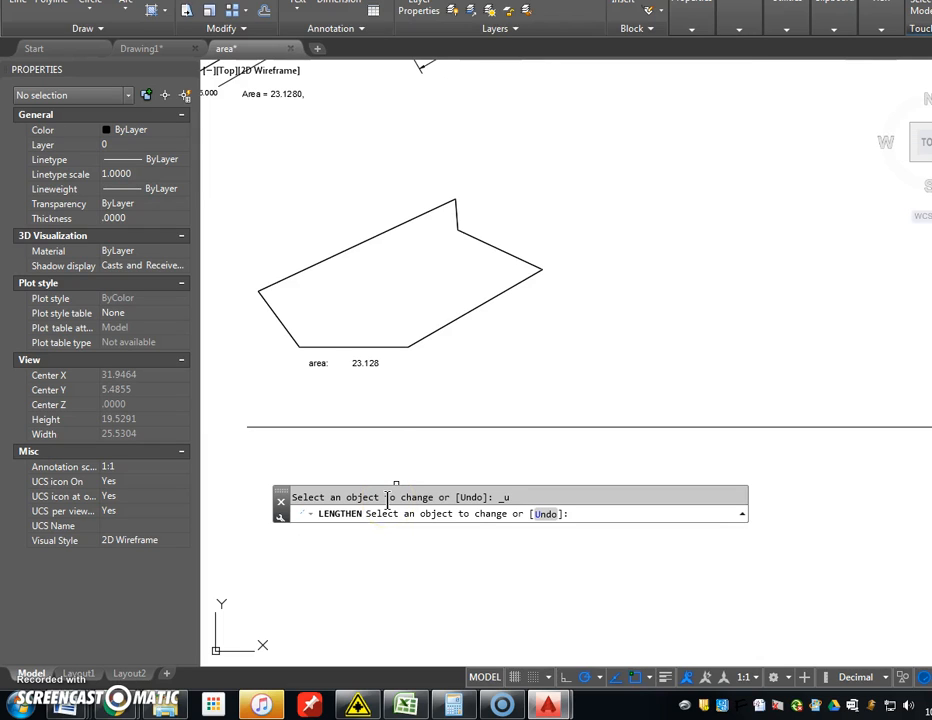
{"action": "mouse_move", "coordinate": [540, 460]}
{"action": "middle_mouse_down"}
{"action": "mouse_move", "coordinate": [516, 458]}
{"action": "mouse_move", "coordinate": [501, 422]}
{"action": "middle_mouse_up"}
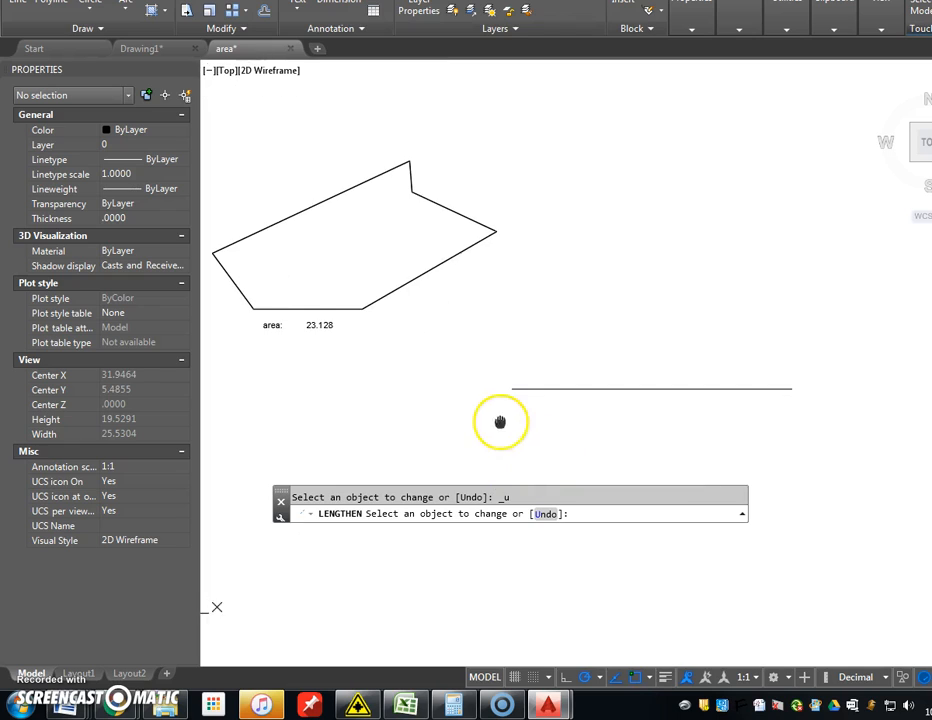
{"action": "key", "text": "Escape"}
- Shorten the horizontal line at its right end by 2 with the Dynamic option of Lengthen
{"action": "type", "text": "le"}
{"action": "key", "text": "Return"}
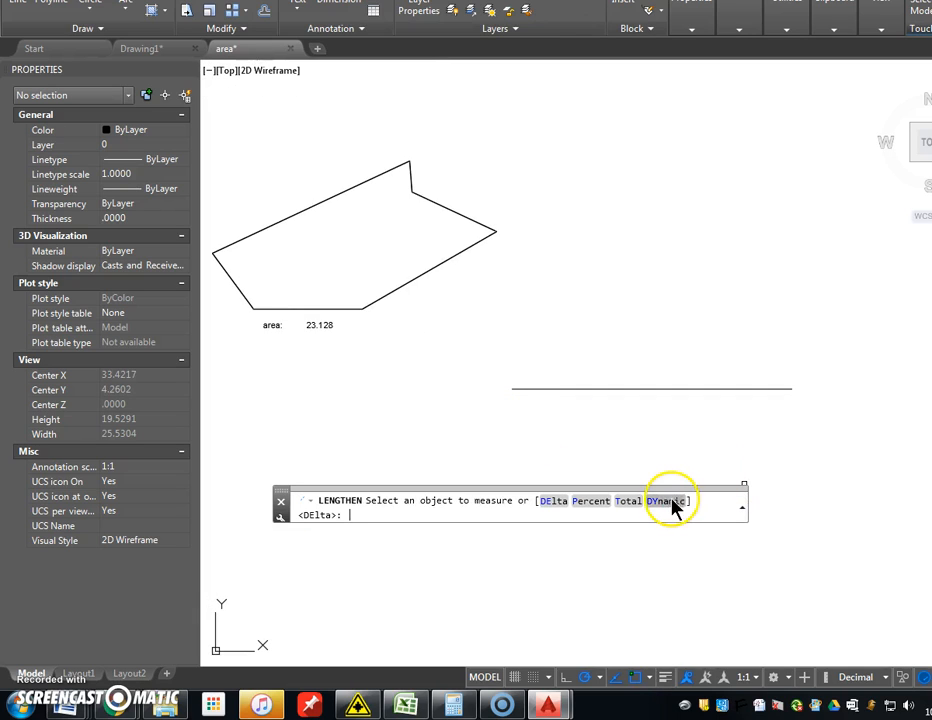
{"action": "left_click", "coordinate": [670, 502]}
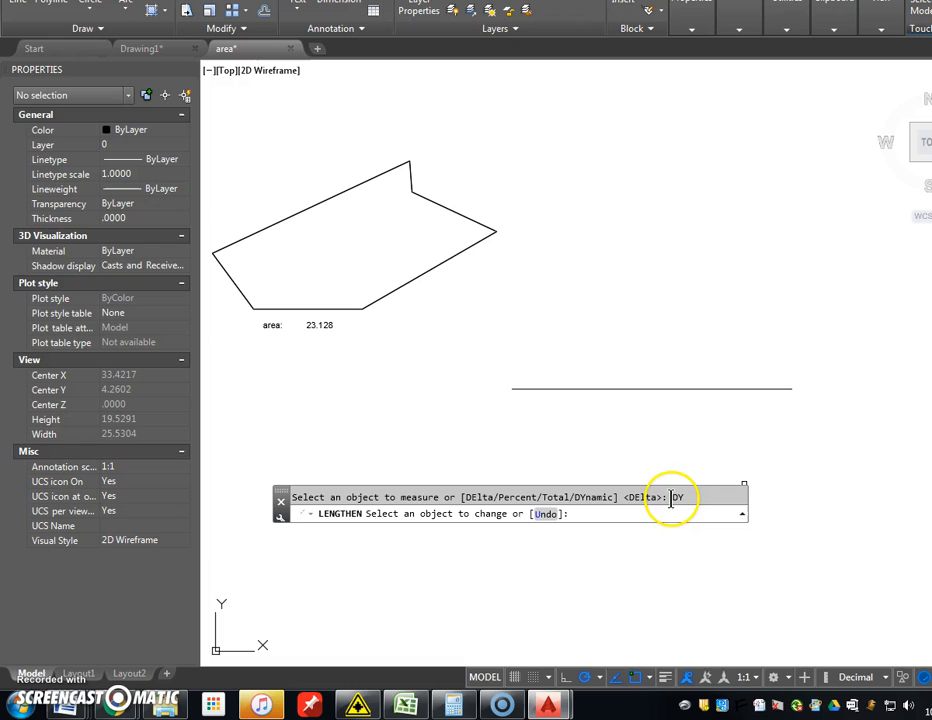
{"action": "left_click", "coordinate": [784, 390]}
{"action": "mouse_move", "coordinate": [866, 432]}
{"action": "middle_mouse_down"}
{"action": "mouse_move", "coordinate": [770, 447]}
{"action": "mouse_move", "coordinate": [686, 377]}
{"action": "middle_mouse_up"}
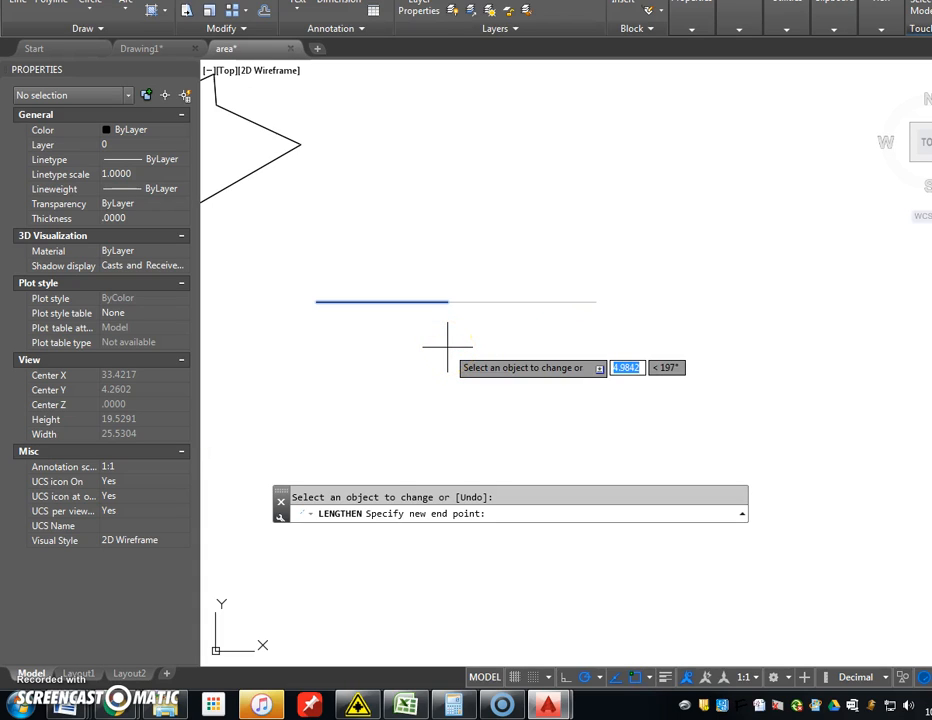
{"action": "type", "text": "2"}
{"action": "key", "text": "Return"}
- Dynamically extend the right end of the horizontal line outward by 2
{"action": "left_click", "coordinate": [481, 302]}
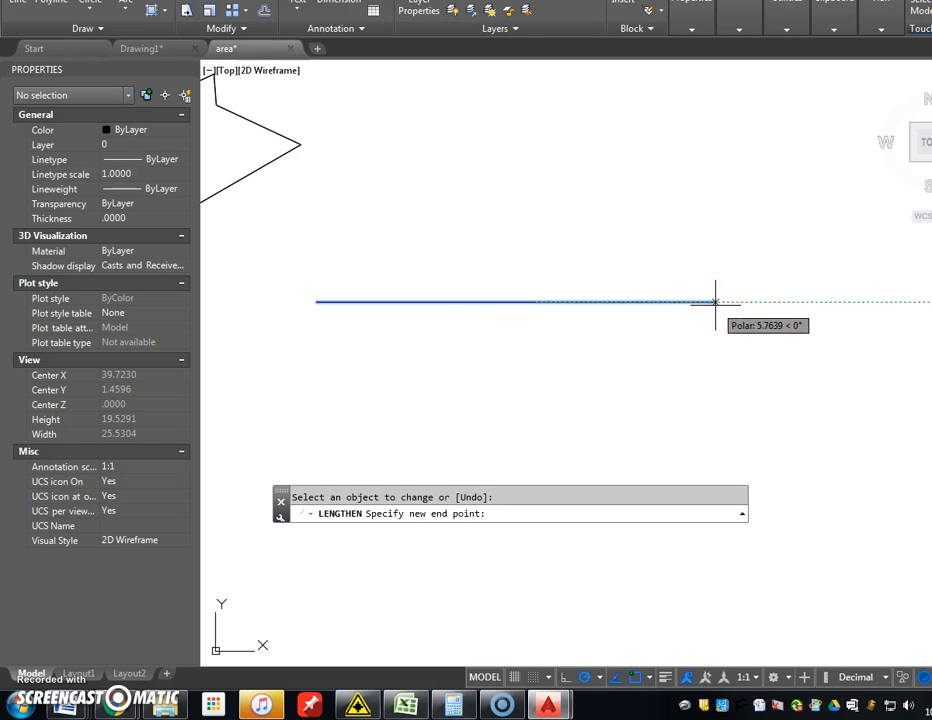
{"action": "type", "text": "2"}
{"action": "key", "text": "Return"}
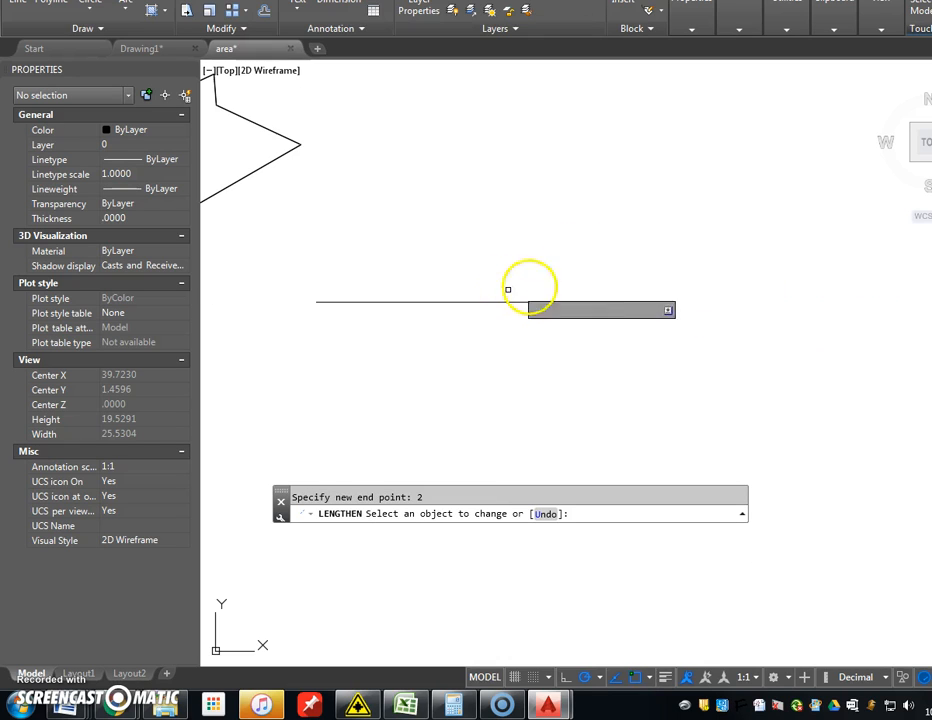
- Try to lengthen the closed polygon dynamically at its lower sloping edge
{"action": "middle_click_drag", "start_coordinate": [360, 203], "coordinate": [512, 215]}
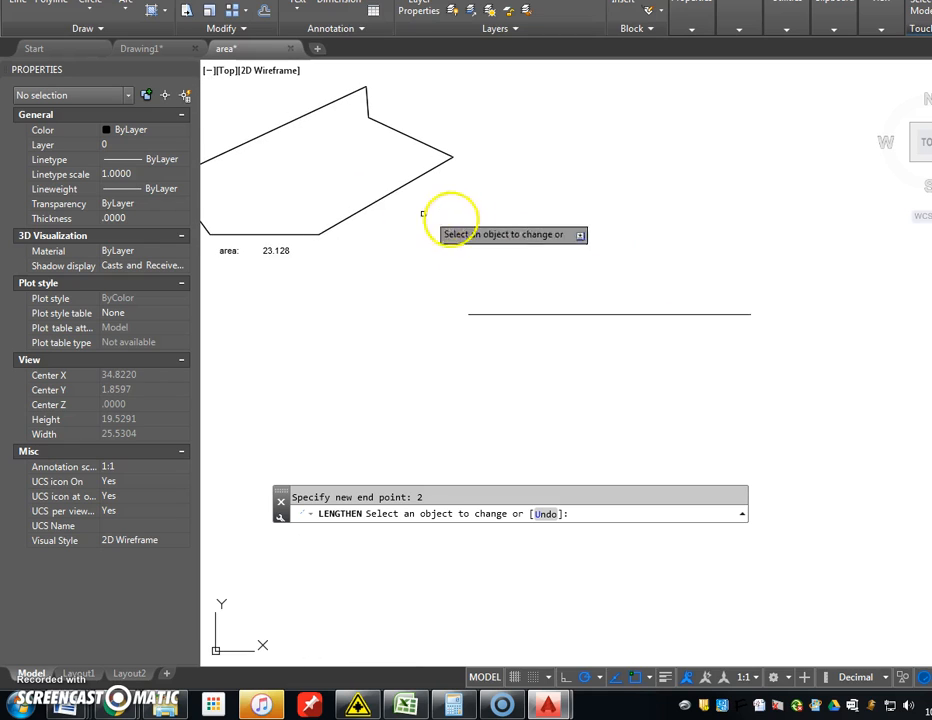
{"action": "left_click", "coordinate": [347, 216]}
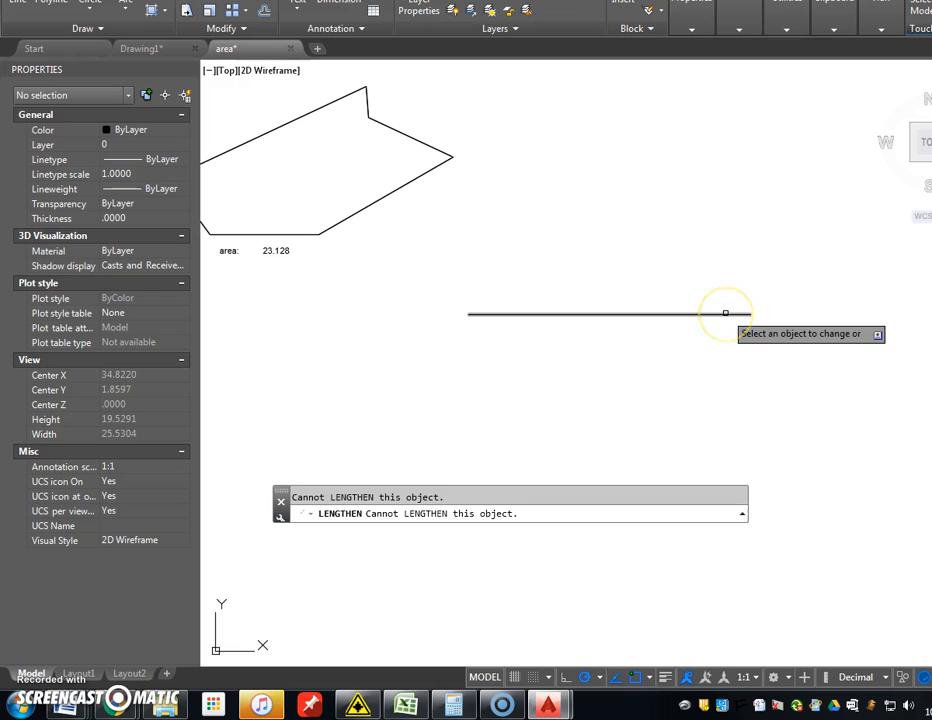
{"action": "key", "text": "Escape"}
- Shorten the horizontal line from its right end to 50 percent of its length with the Percent option of Lengthen
{"action": "type", "text": "len"}
{"action": "key", "text": "Return"}
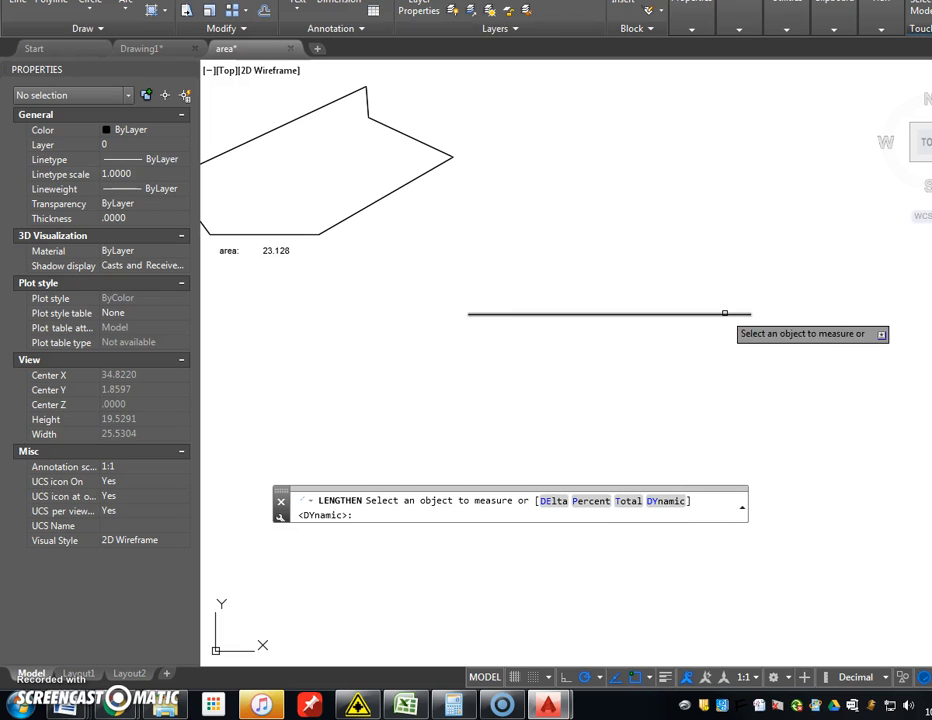
{"action": "left_click", "coordinate": [592, 502]}
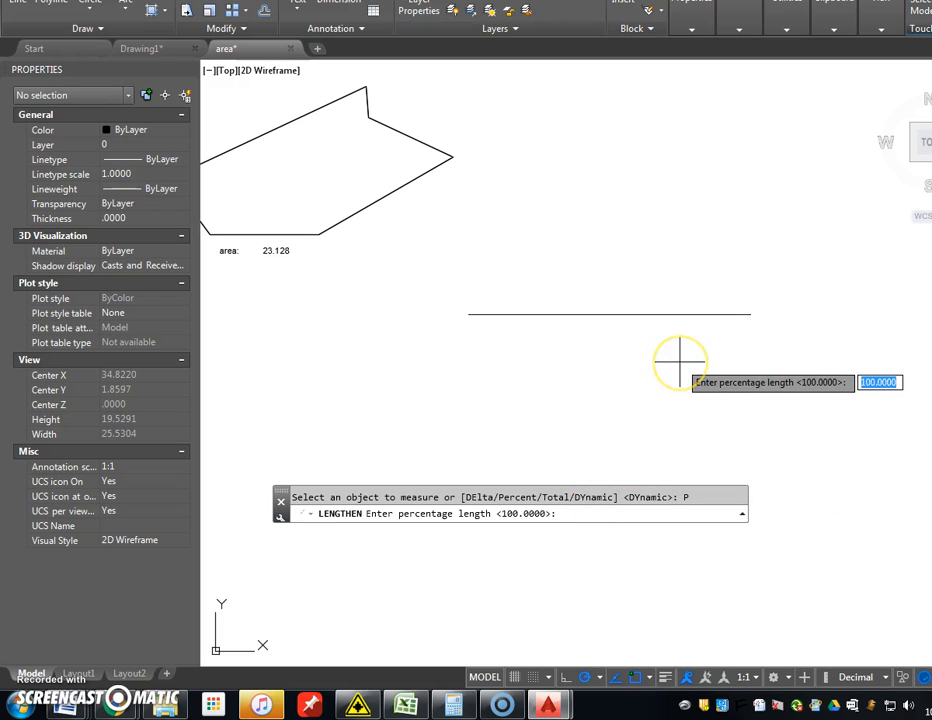
{"action": "type", "text": "50"}
{"action": "key", "text": "Return"}
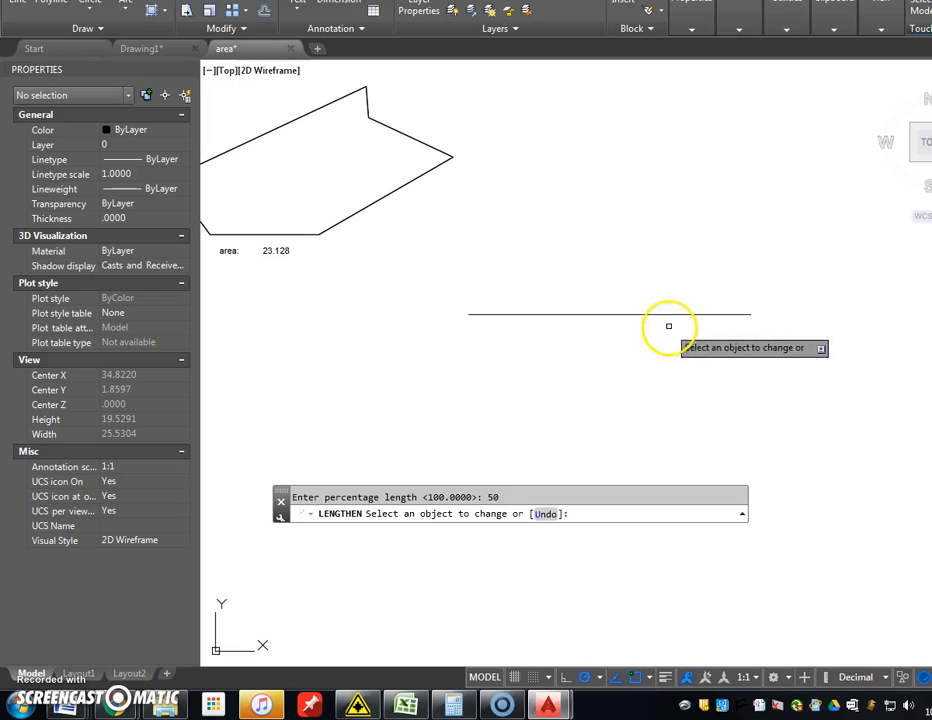
{"action": "left_click", "coordinate": [676, 315]}
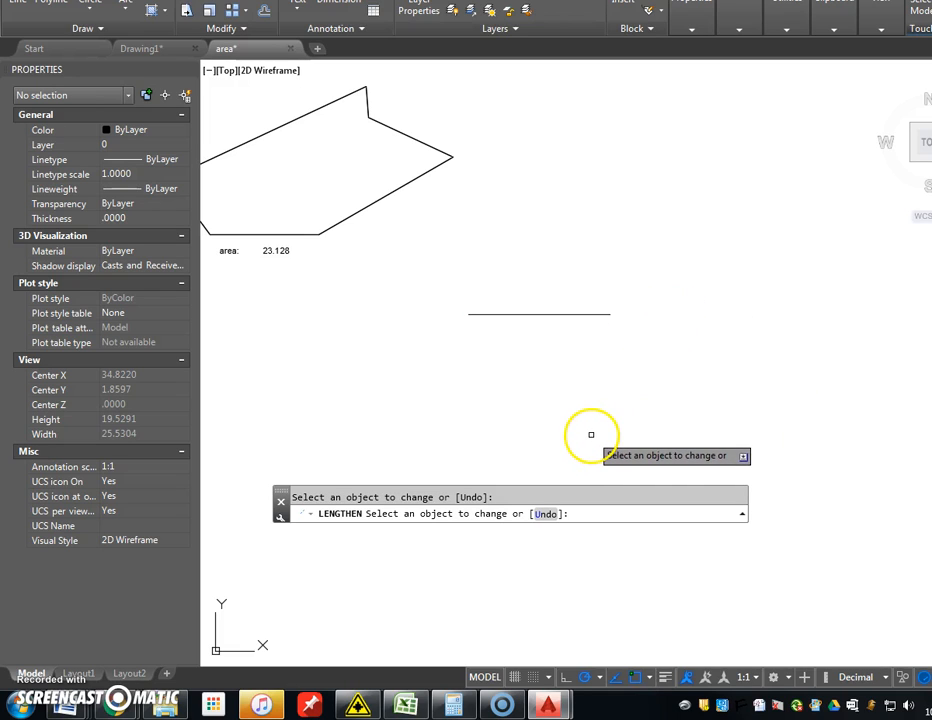
{"action": "key", "text": "Escape"}
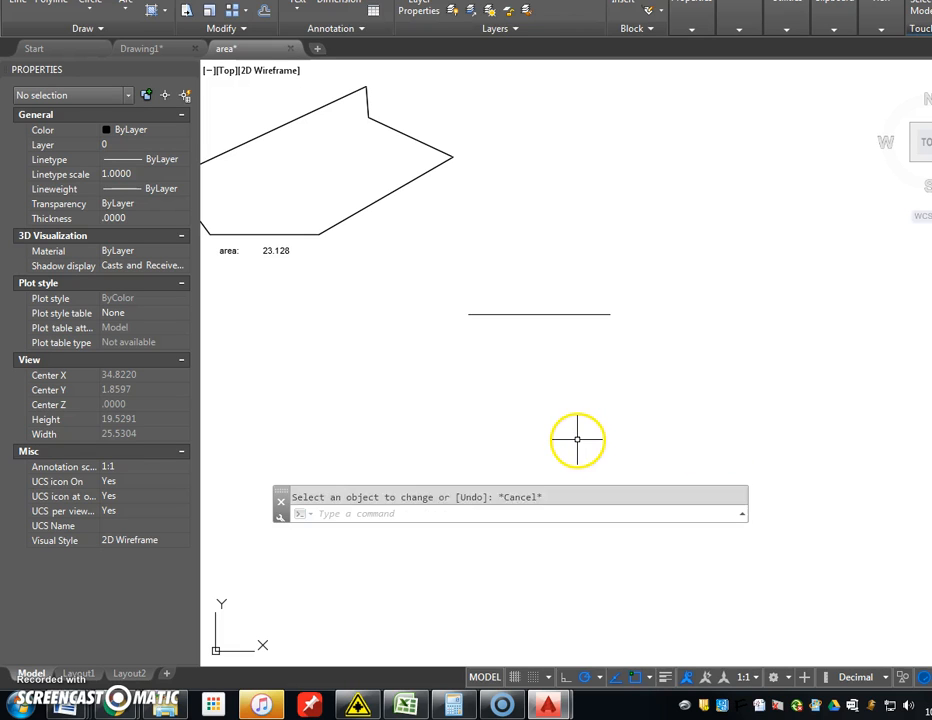
- Draw a circle of radius 1.5 in the empty area below and to the left of the five-lobed gasket
{"action": "mouse_move", "coordinate": [576, 439]}
{"action": "middle_mouse_down"}
{"action": "mouse_move", "coordinate": [618, 433]}
{"action": "mouse_move", "coordinate": [548, 421]}
{"action": "middle_mouse_up"}
{"action": "scroll", "coordinate": [640, 428], "scroll_direction": "down", "scroll_amount": 2}
{"action": "scroll", "coordinate": [626, 410], "scroll_direction": "down", "scroll_amount": 2}
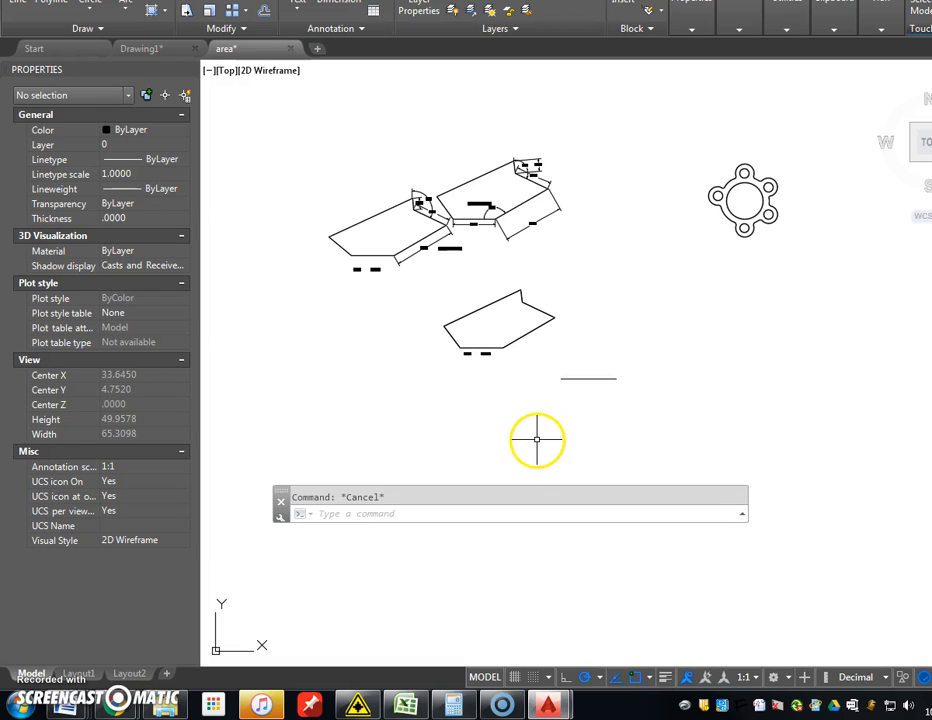
{"action": "middle_click_drag", "start_coordinate": [535, 438], "coordinate": [474, 435]}
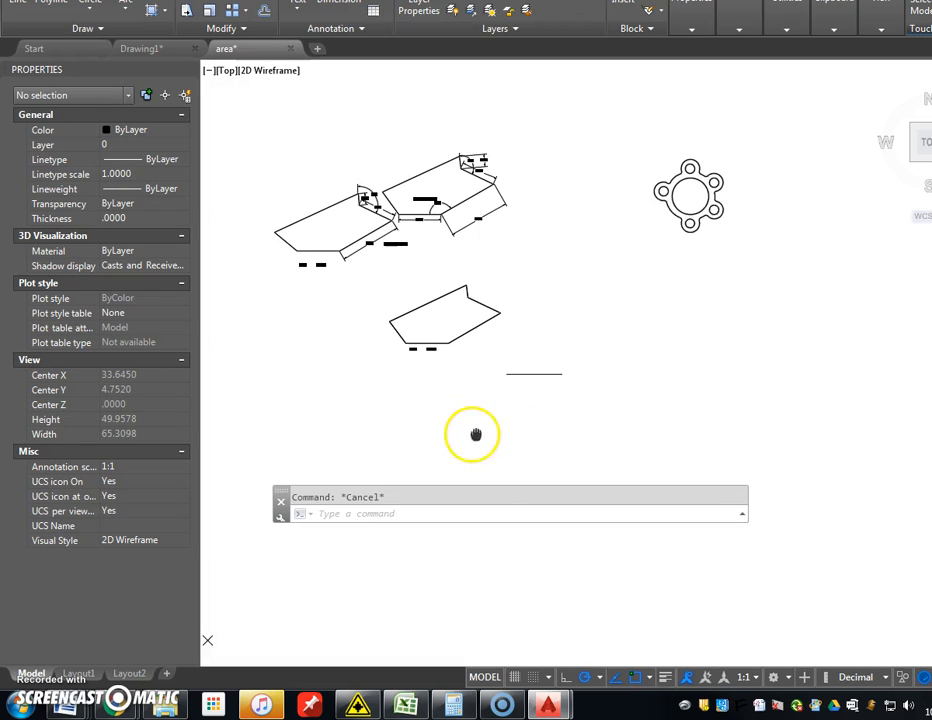
{"action": "scroll", "coordinate": [674, 213], "scroll_direction": "up", "scroll_amount": 2}
{"action": "middle_click_drag", "start_coordinate": [674, 213], "coordinate": [645, 222]}
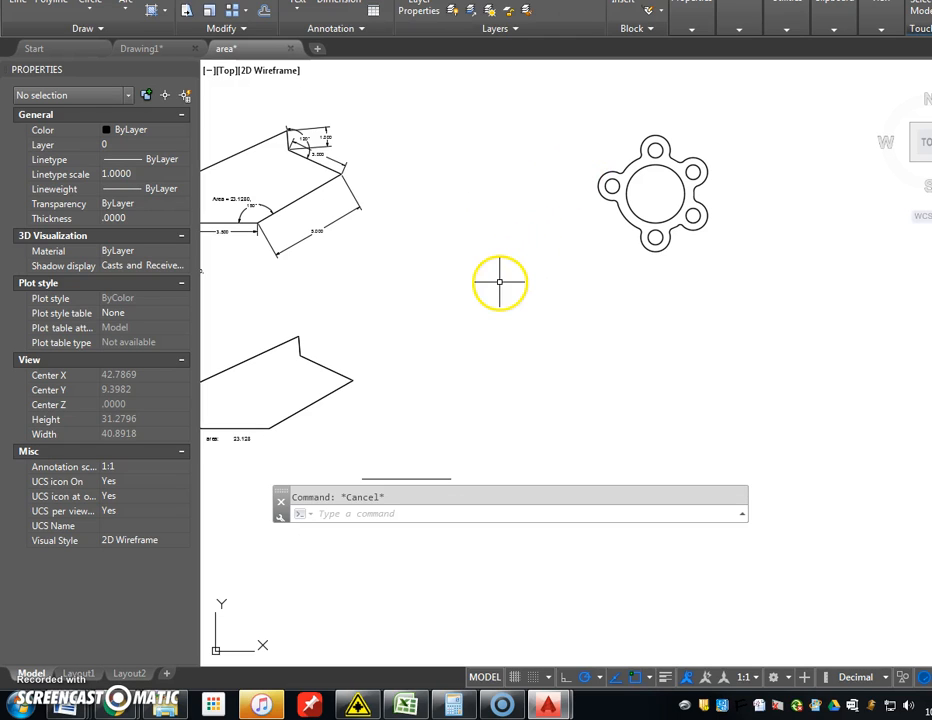
{"action": "type", "text": "c"}
{"action": "key", "text": "Return"}
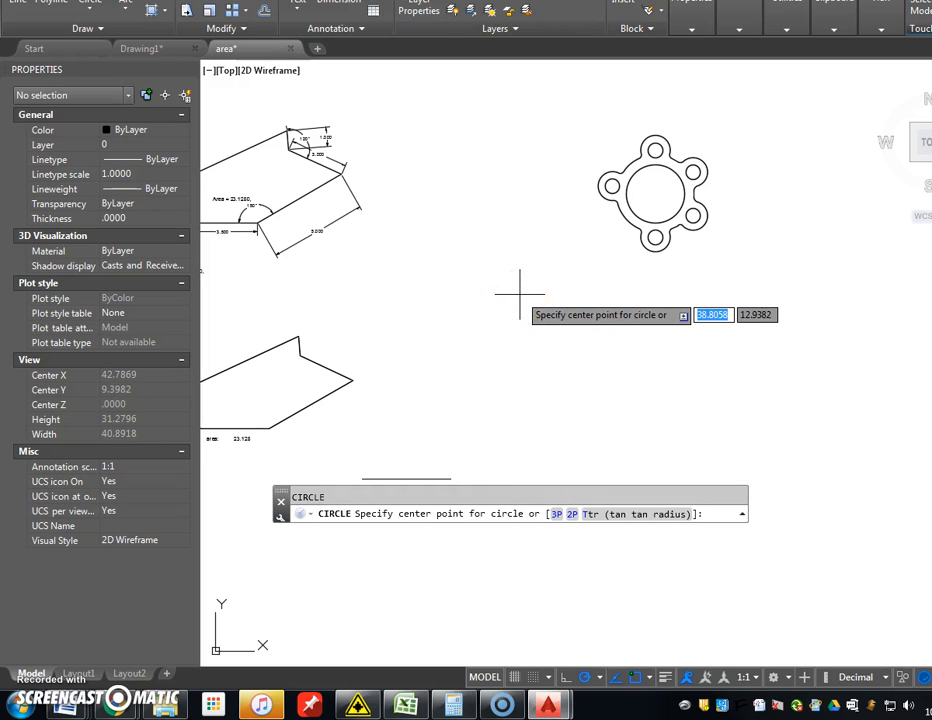
{"action": "left_click", "coordinate": [529, 355]}
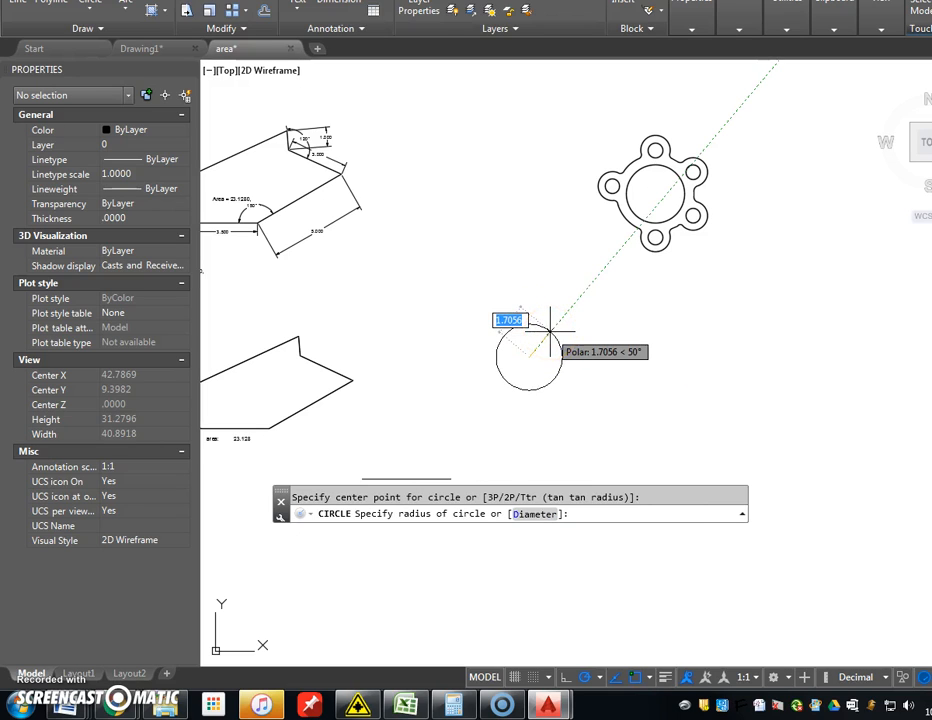
{"action": "type", "text": "1.5"}
{"action": "key", "text": "Return"}
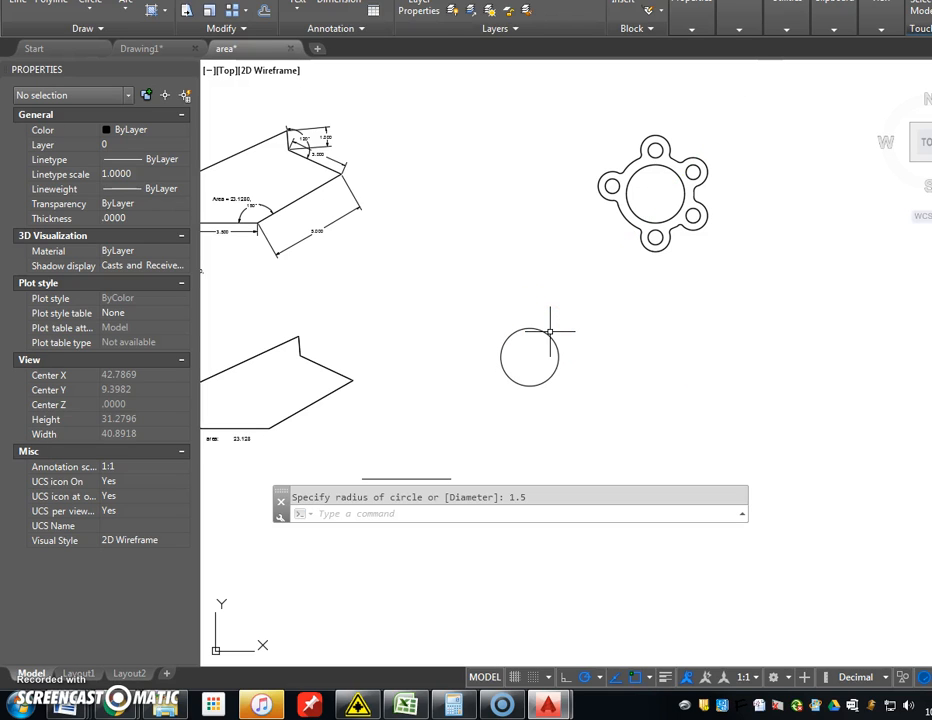
- Draw a concentric circle of radius 2 around the 1.5-radius circle
{"action": "key", "text": "Return"}
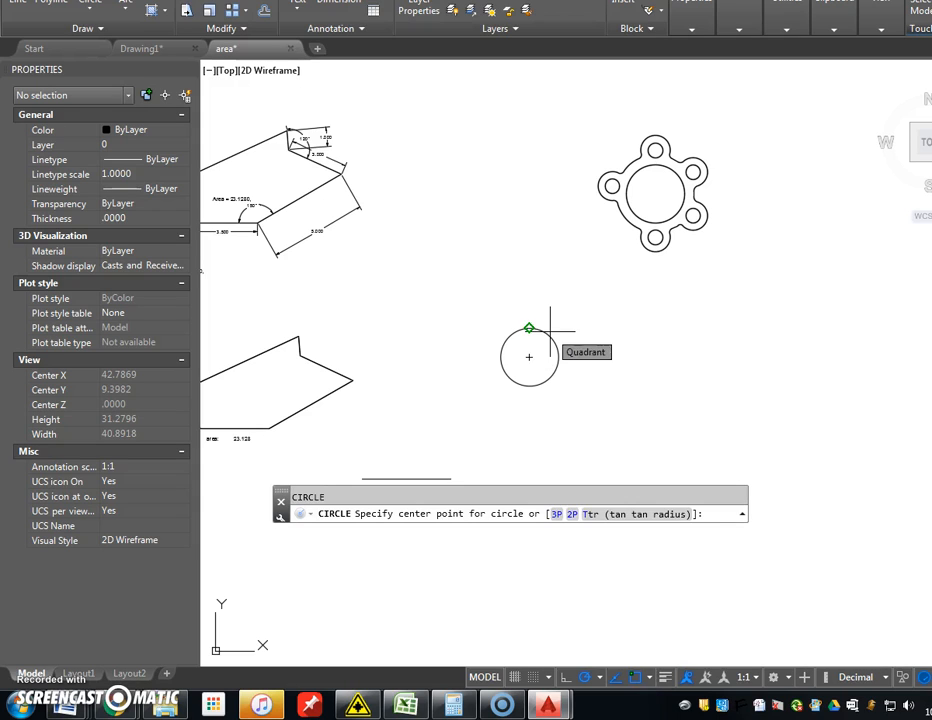
{"action": "left_click", "coordinate": [529, 356]}
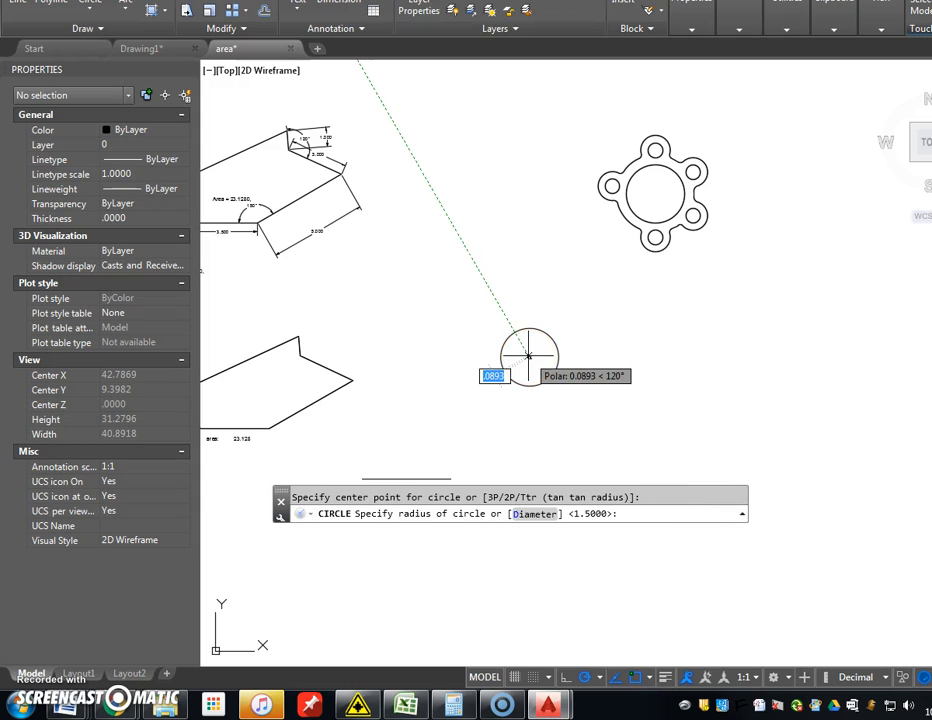
{"action": "type", "text": "2"}
{"action": "key", "text": "Return"}
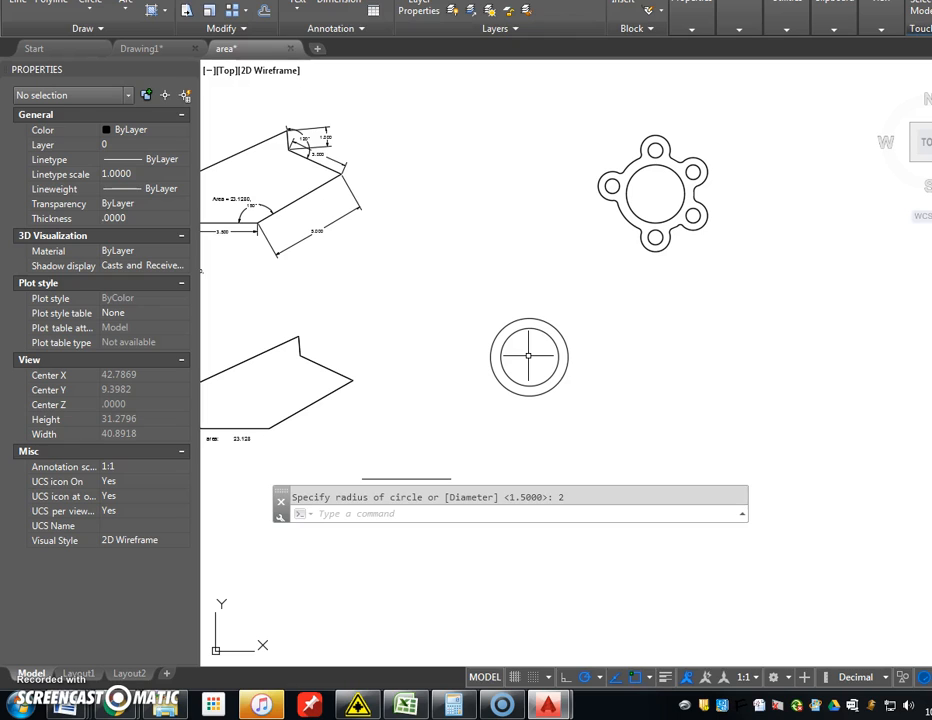
- Draw a third circle of radius 2.25 on the same center as the two concentric circles
{"action": "key", "text": "Return"}
{"action": "key", "text": "Escape"}
{"action": "key", "text": "Return"}
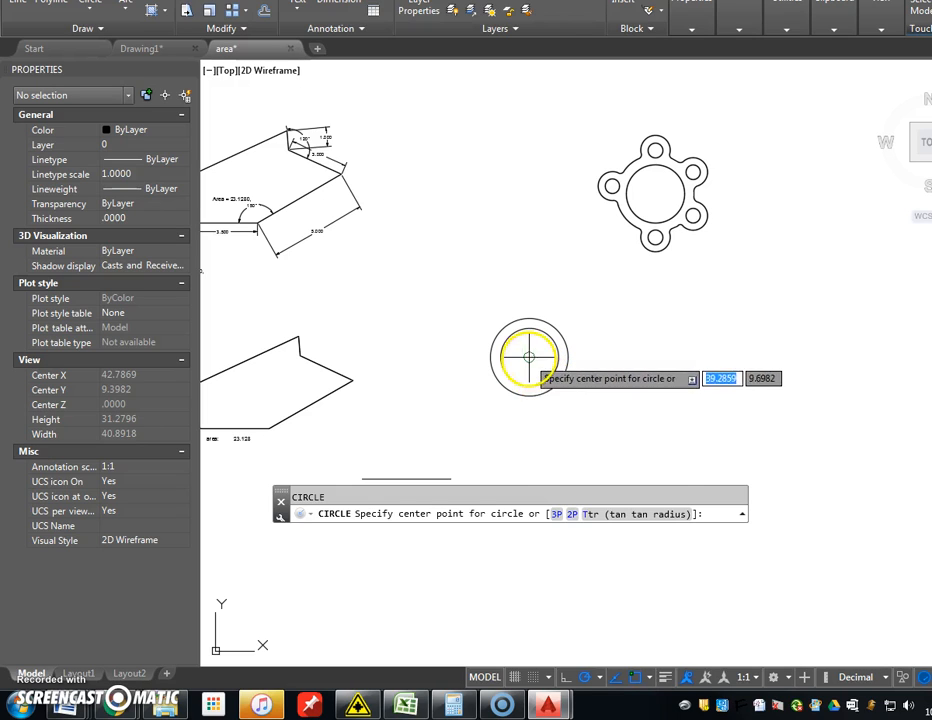
{"action": "left_click", "coordinate": [529, 357]}
{"action": "type", "text": "2.25"}
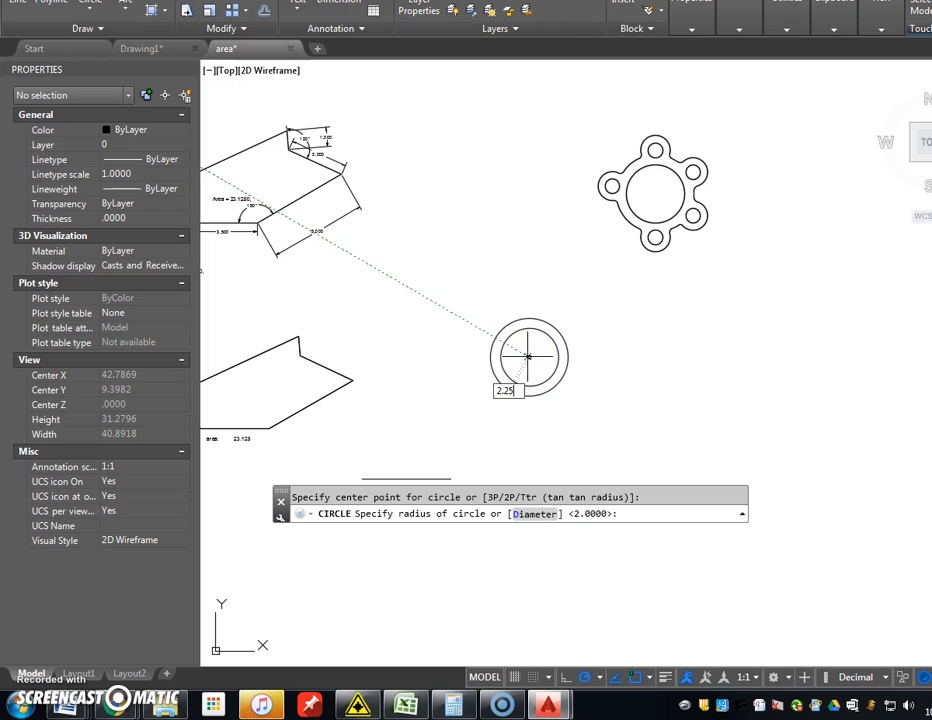
{"action": "key", "text": "Return"}
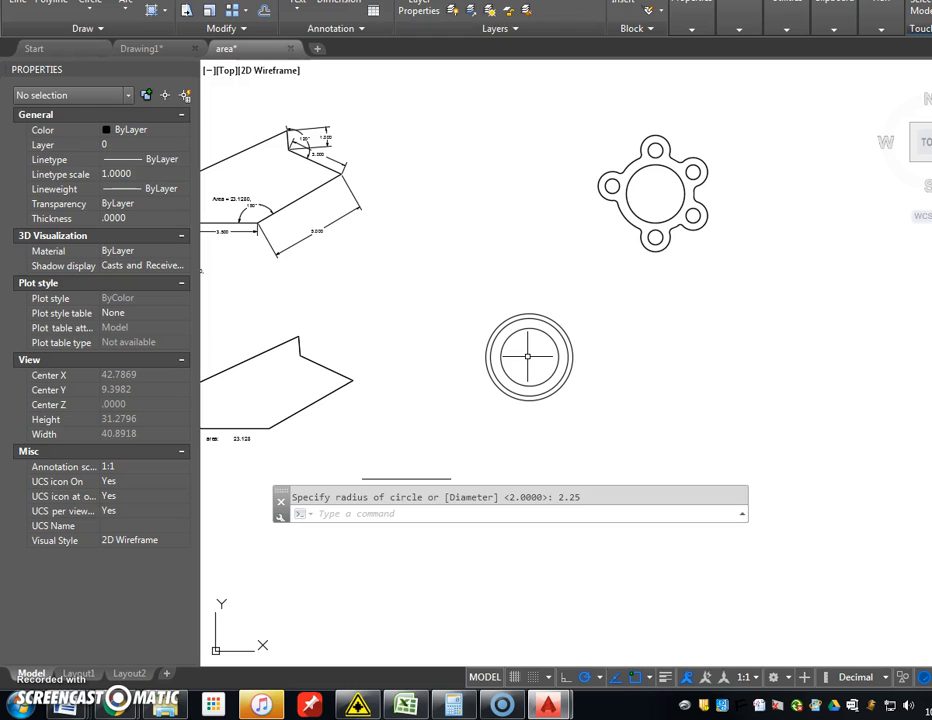
{"action": "key", "text": "Escape"}
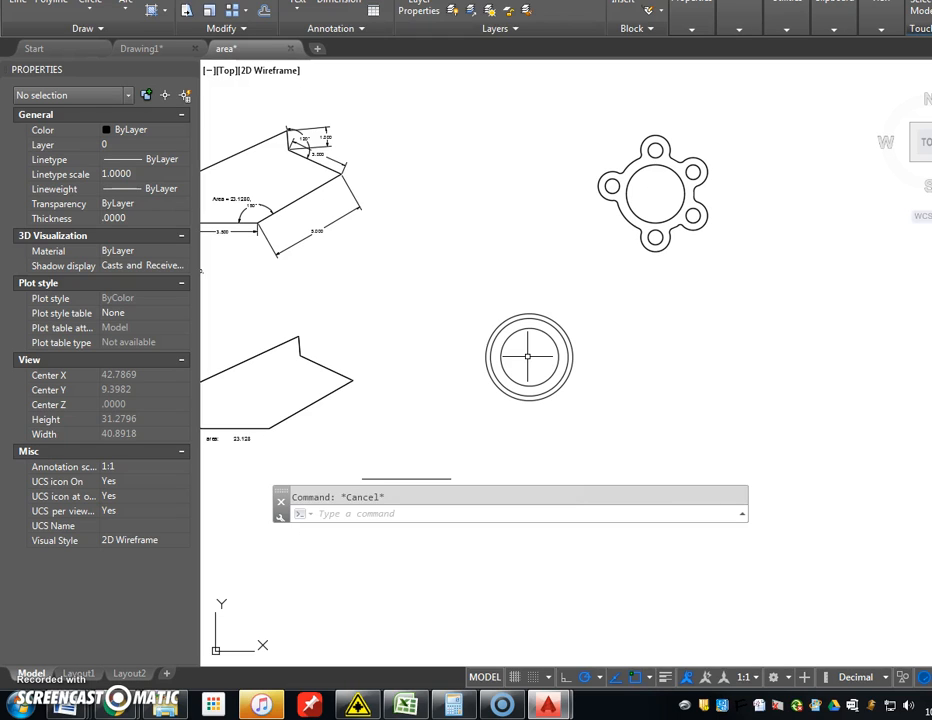
- Delete the outermost of the three concentric circles
{"action": "scroll", "coordinate": [529, 357], "scroll_direction": "up", "scroll_amount": 2}
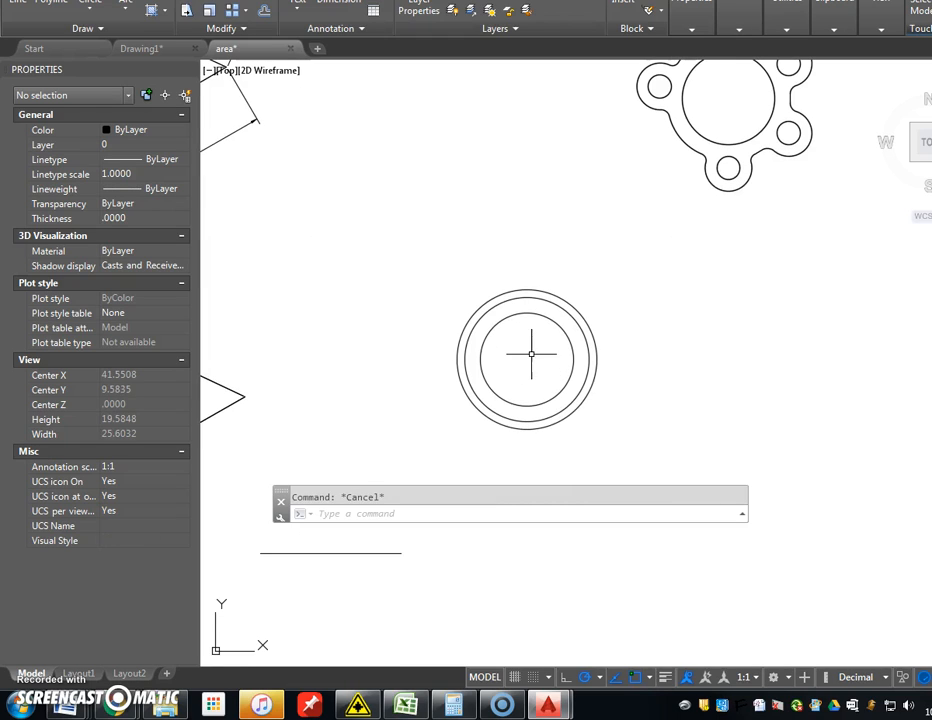
{"action": "left_click", "coordinate": [548, 290]}
{"action": "key", "text": "Delete"}
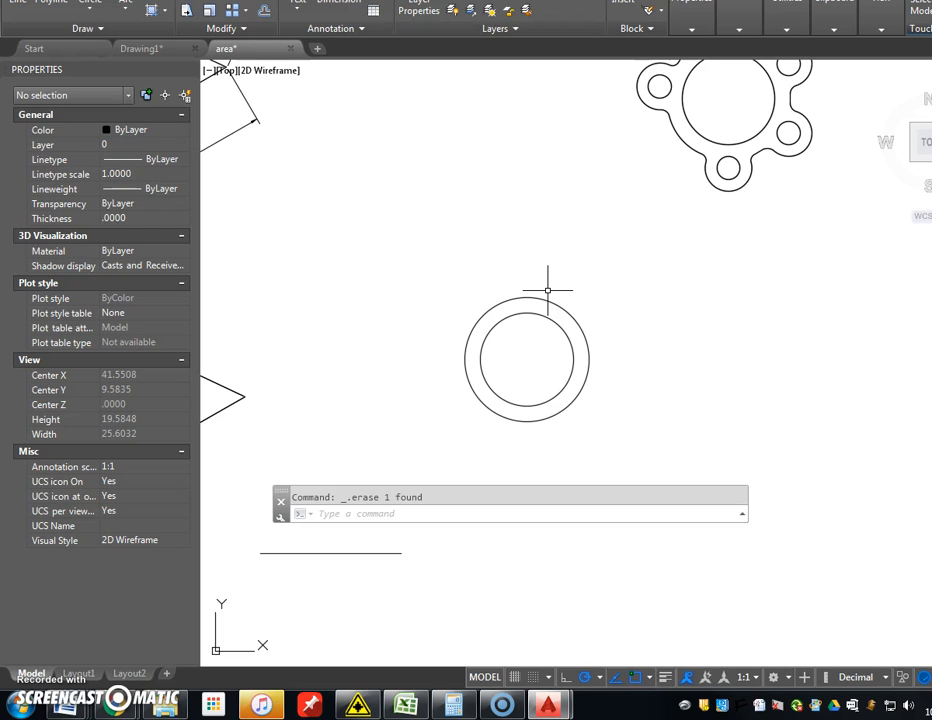
- Draw a circle of diameter 0.75 centered on the top quadrant of the outer concentric circle
{"action": "type", "text": "c"}
{"action": "key", "text": "Return"}
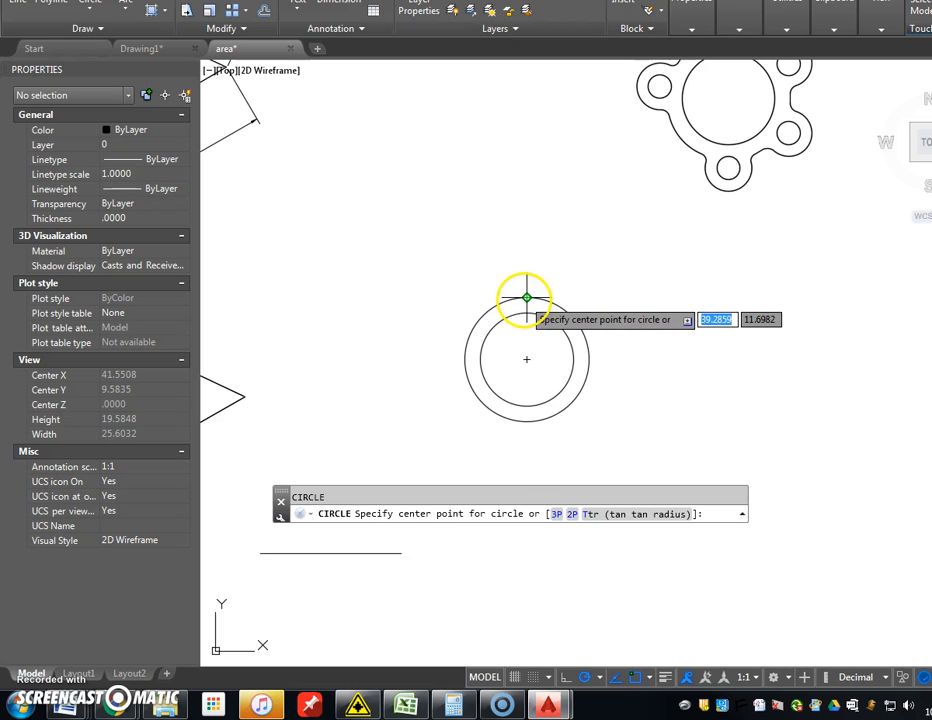
{"action": "left_click", "coordinate": [526, 297]}
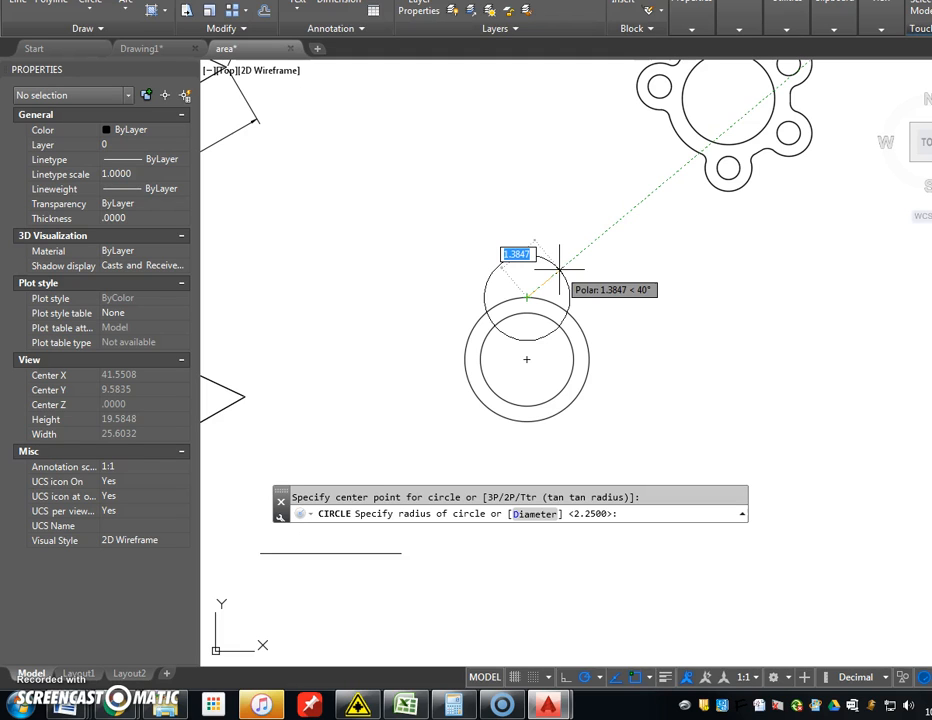
{"action": "left_click", "coordinate": [533, 515]}
{"action": "type", "text": ".75"}
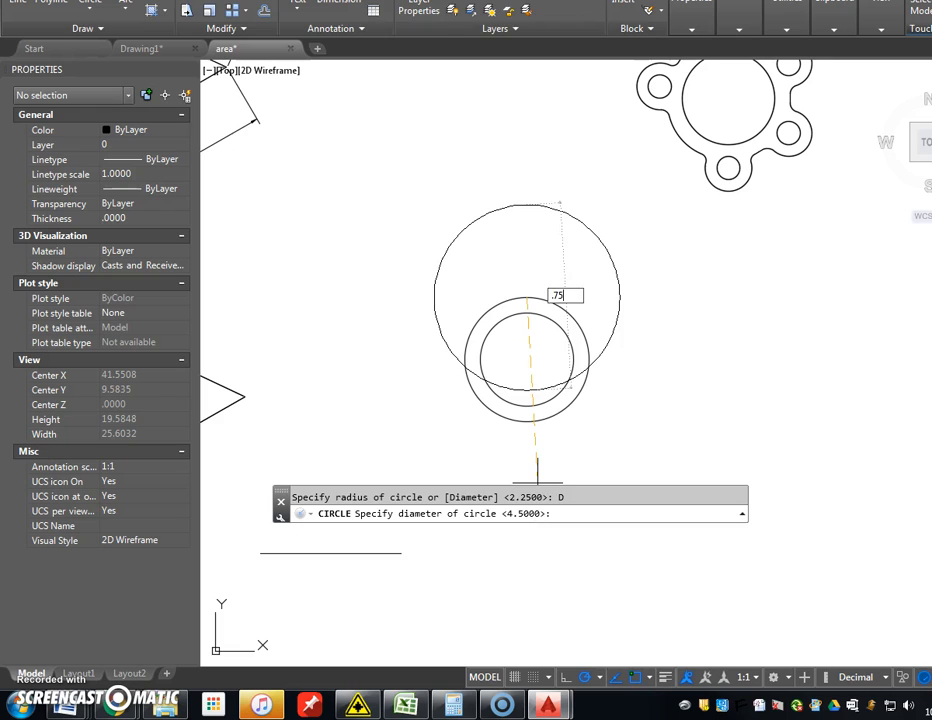
{"action": "key", "text": "Return"}
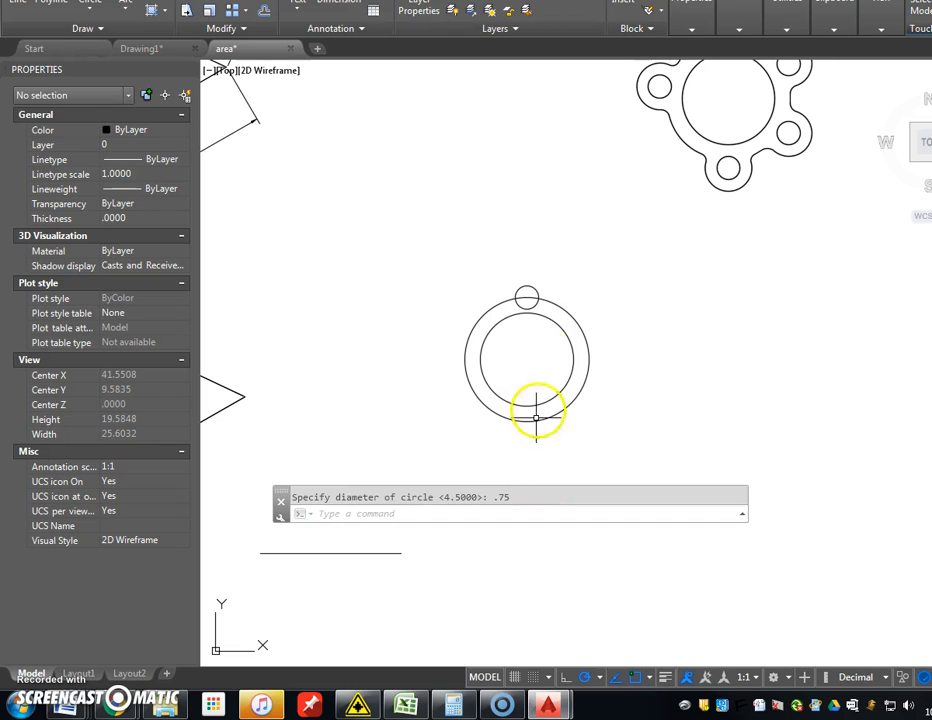
{"action": "left_click", "coordinate": [528, 297]}
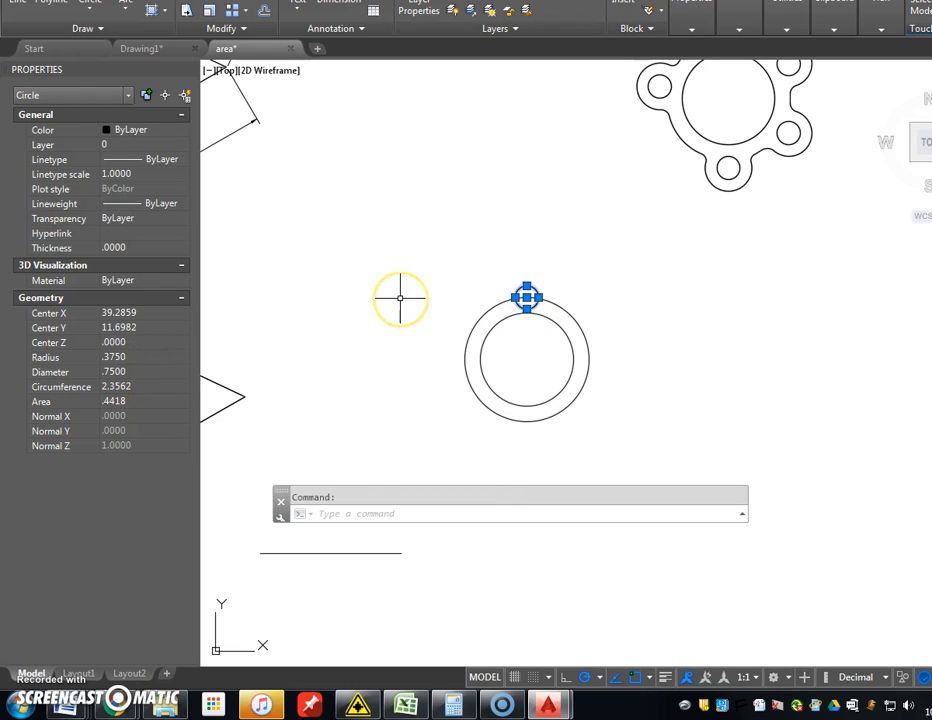
{"action": "key", "text": "Escape"}
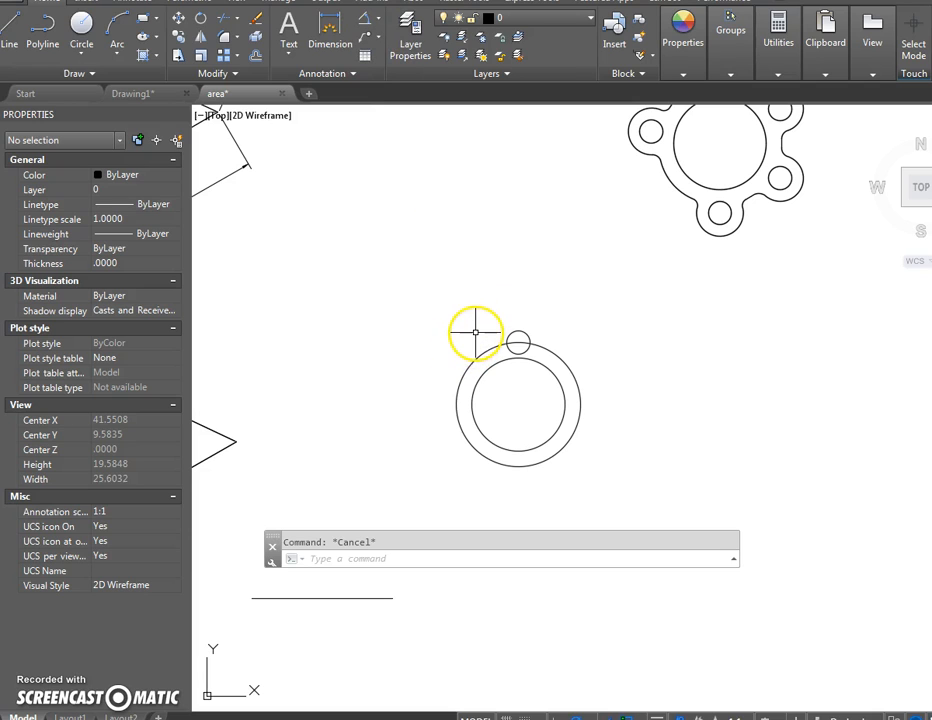
{"action": "type", "text": "c"}
{"action": "key", "text": "Return"}
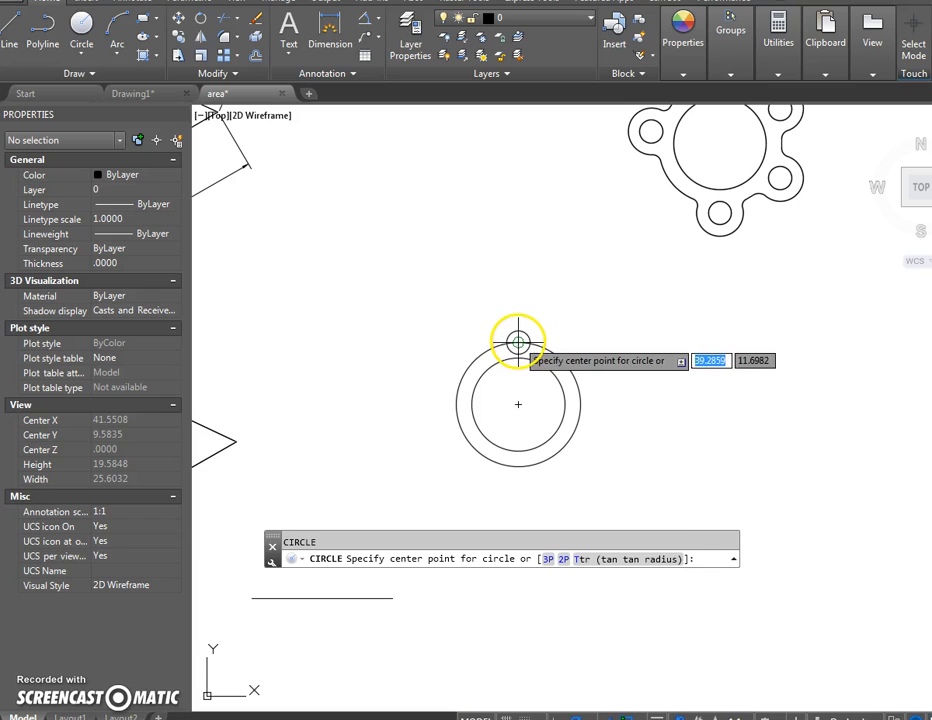
{"action": "left_click", "coordinate": [518, 338]}
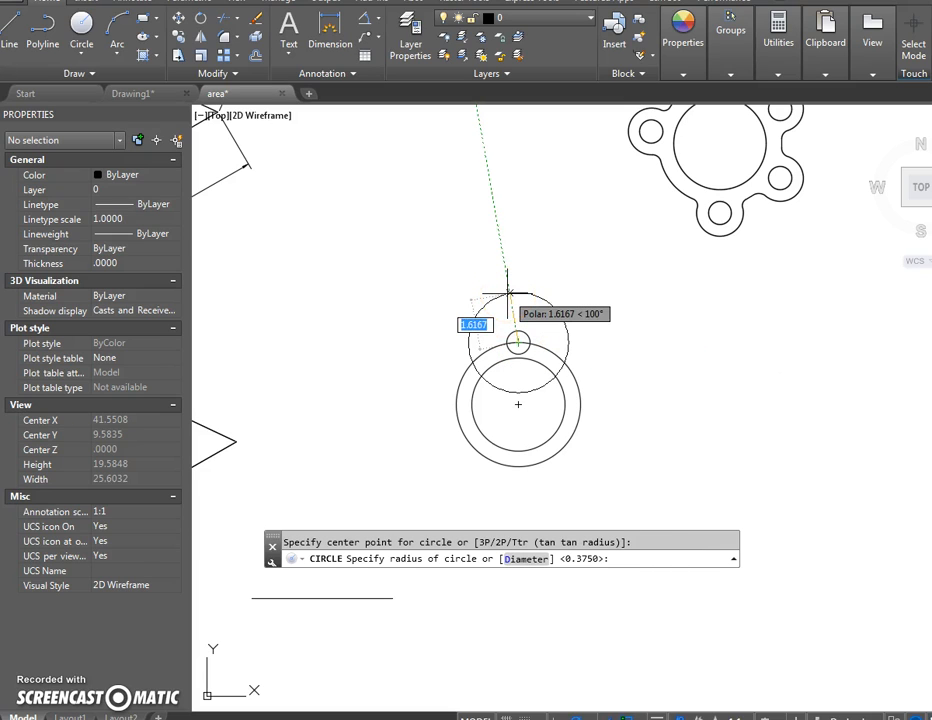
{"action": "key", "text": "BackSpace"}
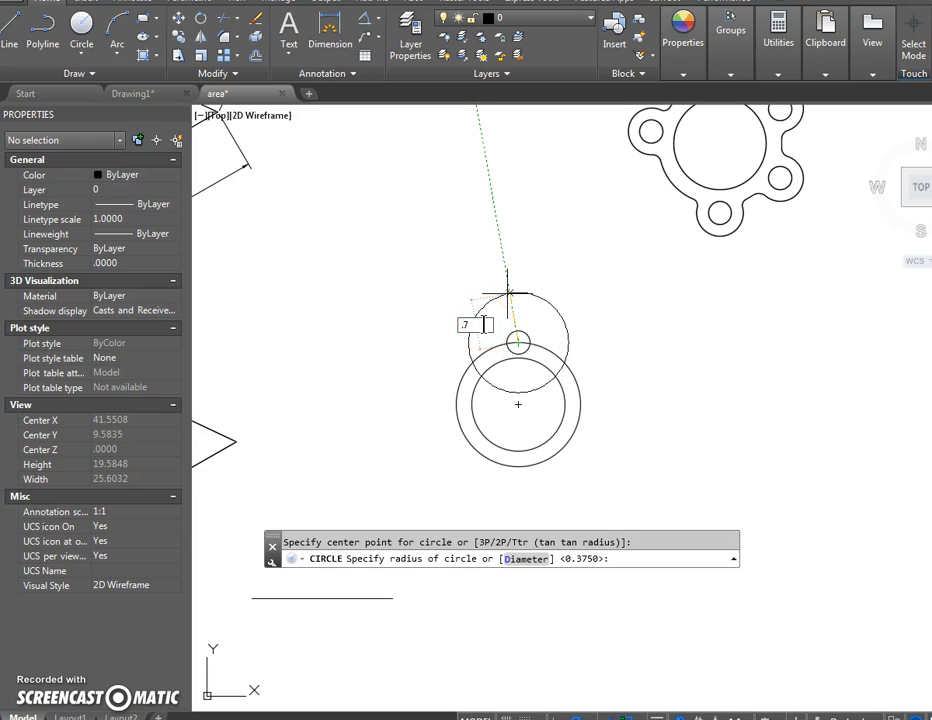
{"action": "key", "text": "Escape"}
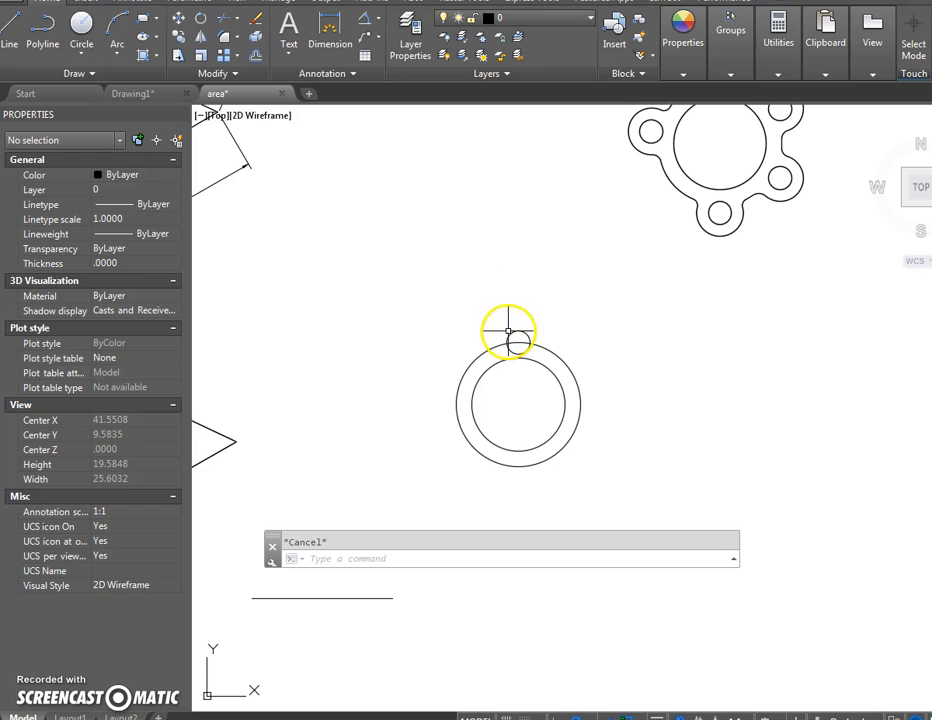
- Draw a circle of radius 0.75 concentric with the small hole circle on the ring's top quadrant
{"action": "key", "text": "Return"}
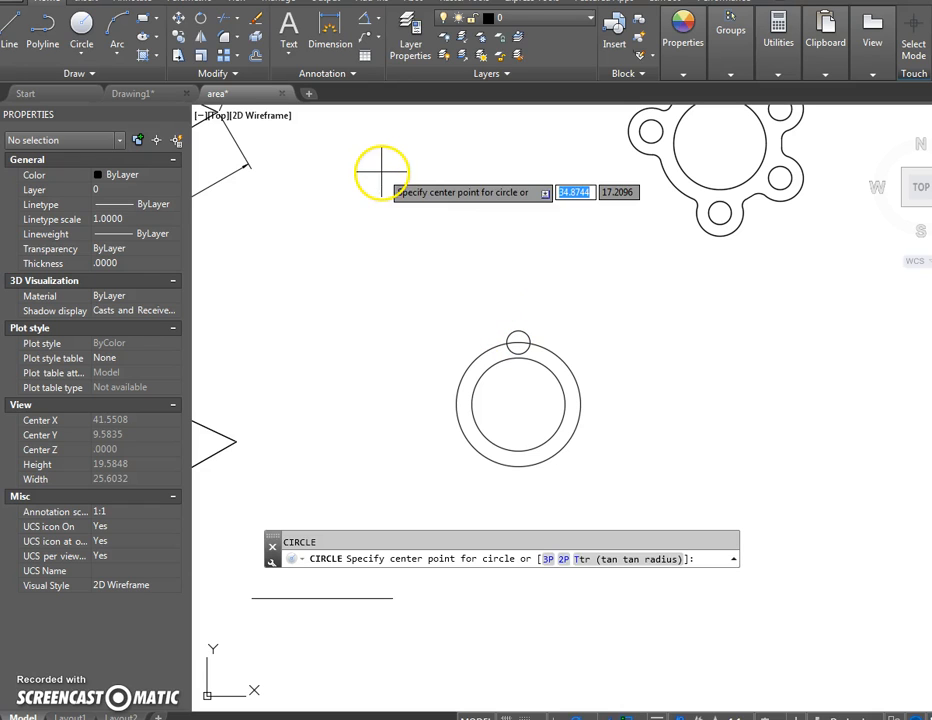
{"action": "left_click", "coordinate": [518, 343]}
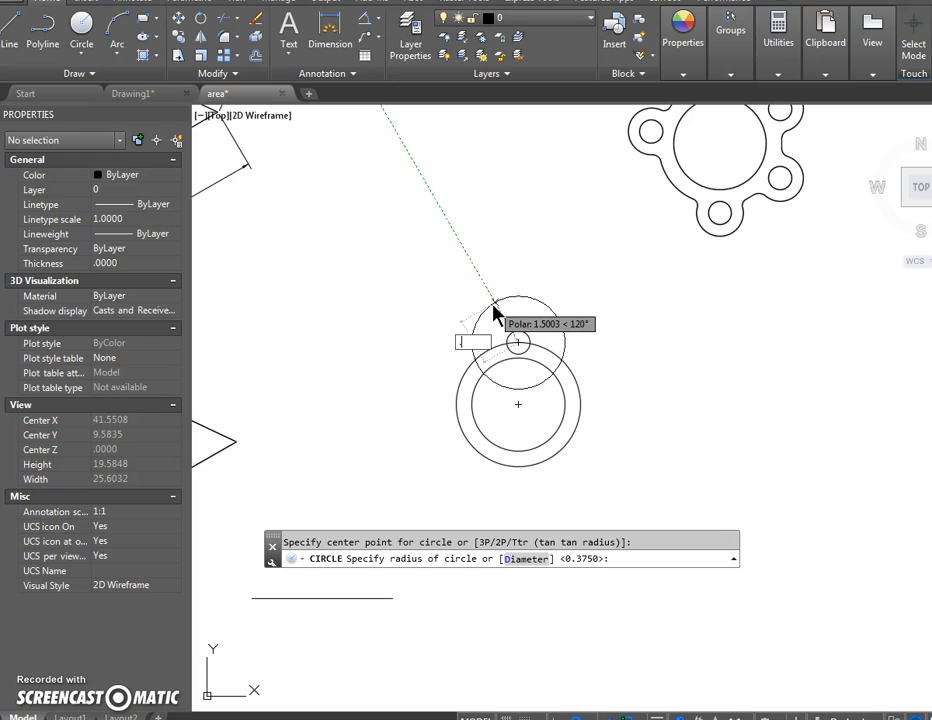
{"action": "type", "text": ".75"}
{"action": "key", "text": "Return"}
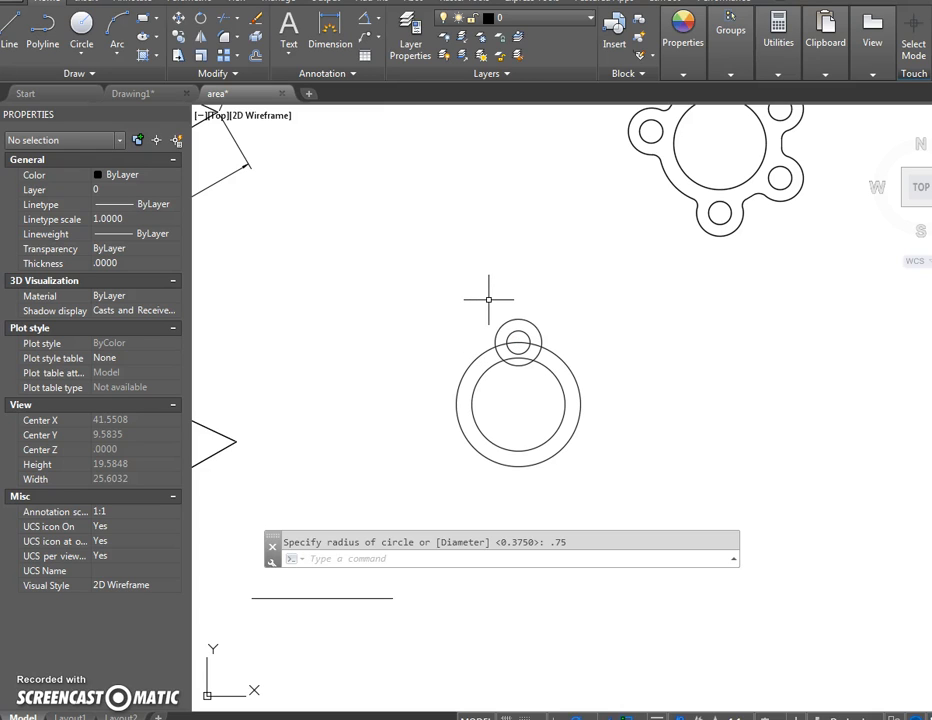
- Create a polar array of the two small lug circles about the common center of the ring circles
{"action": "type", "text": "ar"}
{"action": "key", "text": "Return"}
{"action": "left_click", "coordinate": [532, 329]}
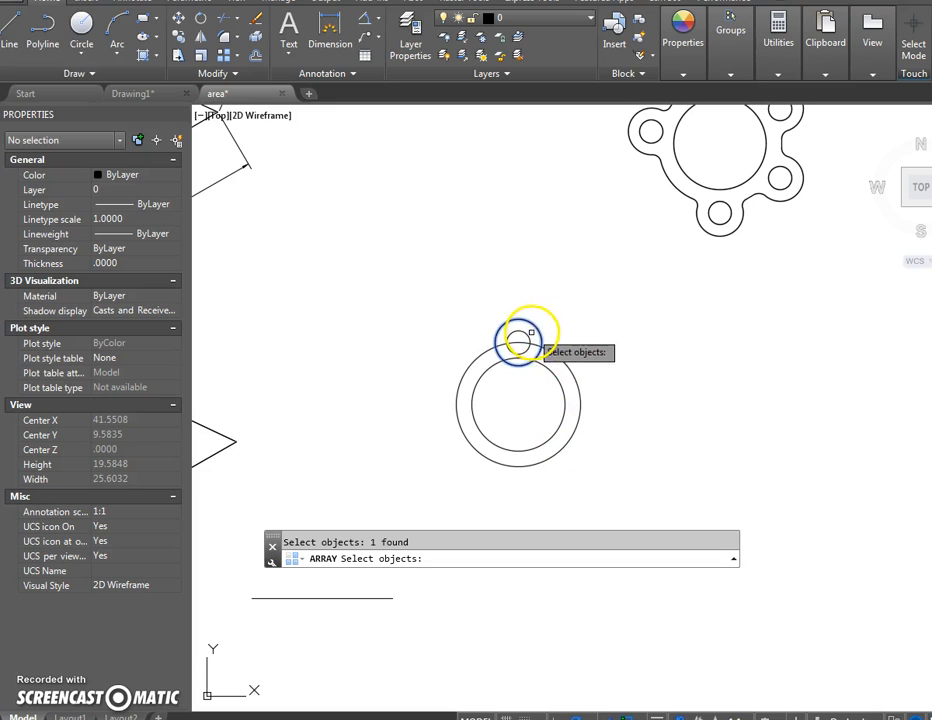
{"action": "left_click", "coordinate": [529, 336]}
{"action": "key", "text": "Return"}
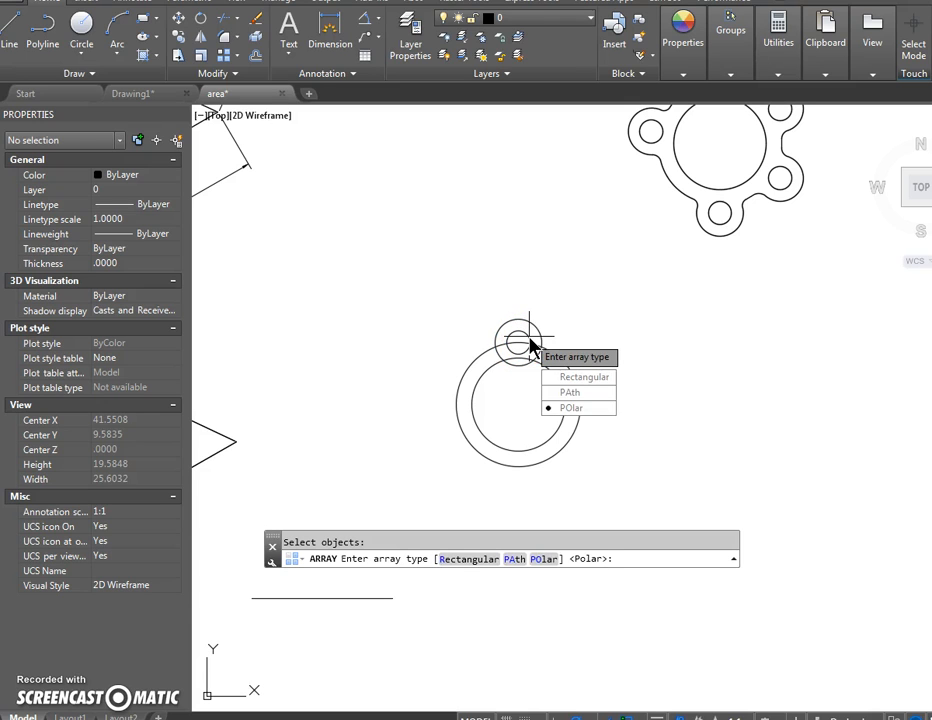
{"action": "left_click", "coordinate": [574, 408]}
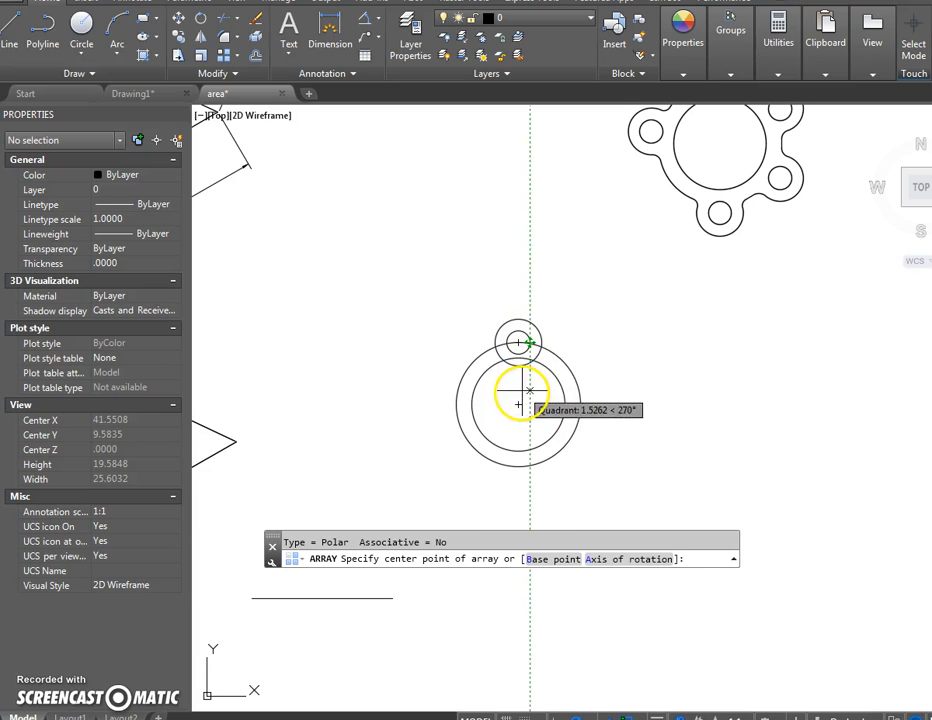
{"action": "left_click", "coordinate": [518, 404]}
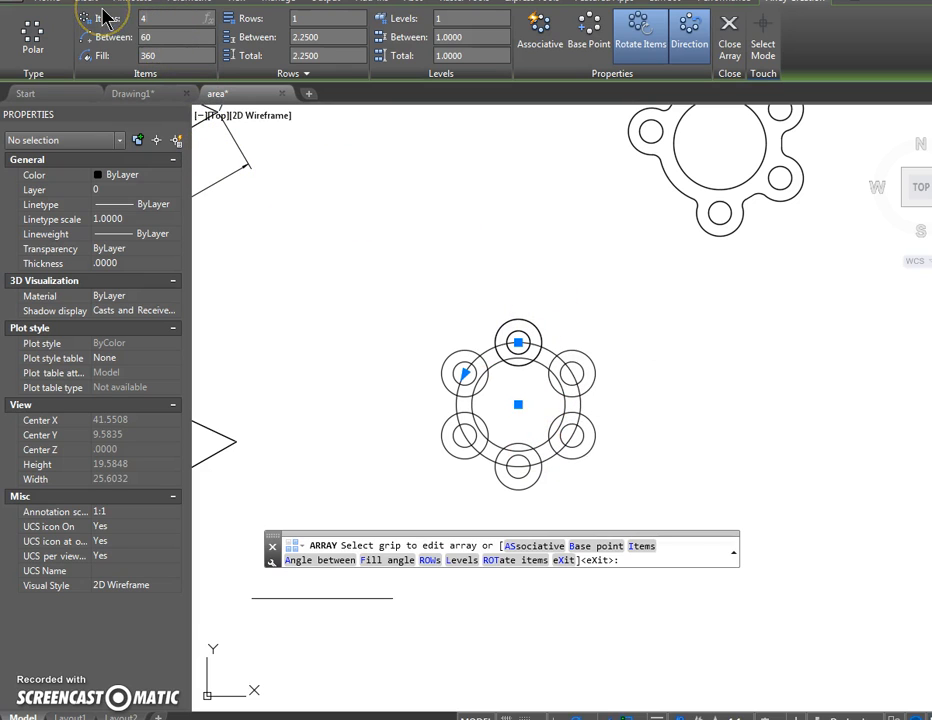
- Set the polar array to 4 items filling 180 degrees in the clockwise direction and finish it
{"action": "key", "text": "Return"}
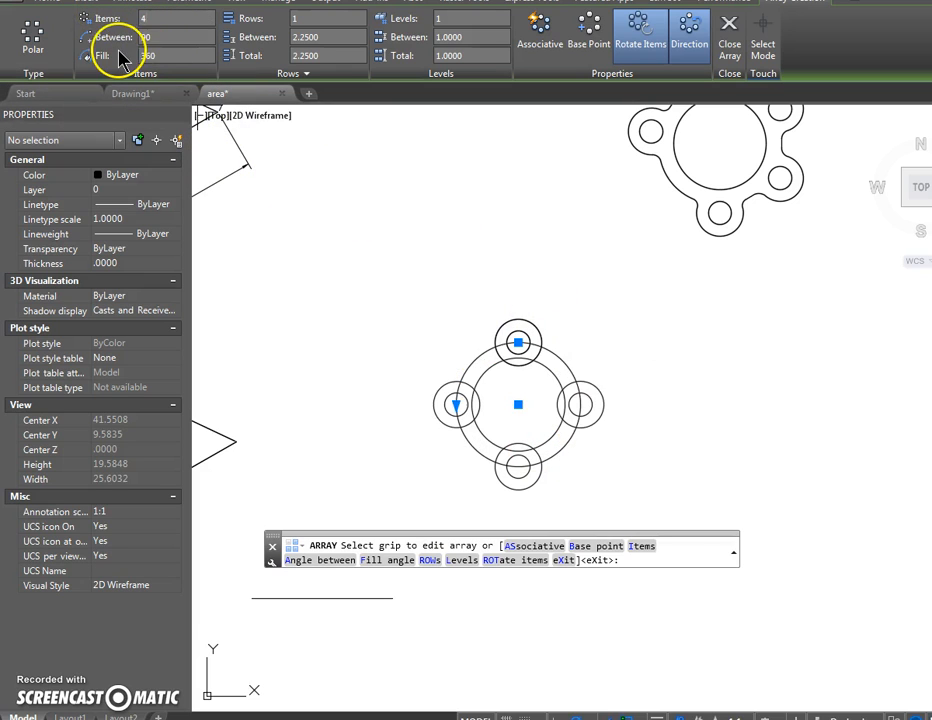
{"action": "left_click", "coordinate": [138, 56]}
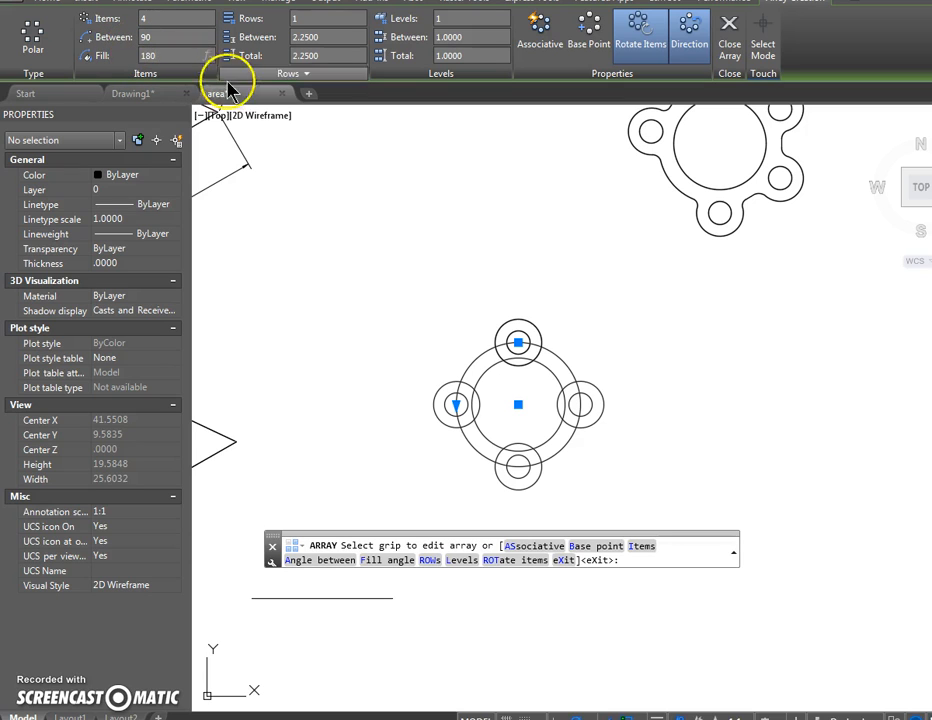
{"action": "left_click", "coordinate": [315, 170]}
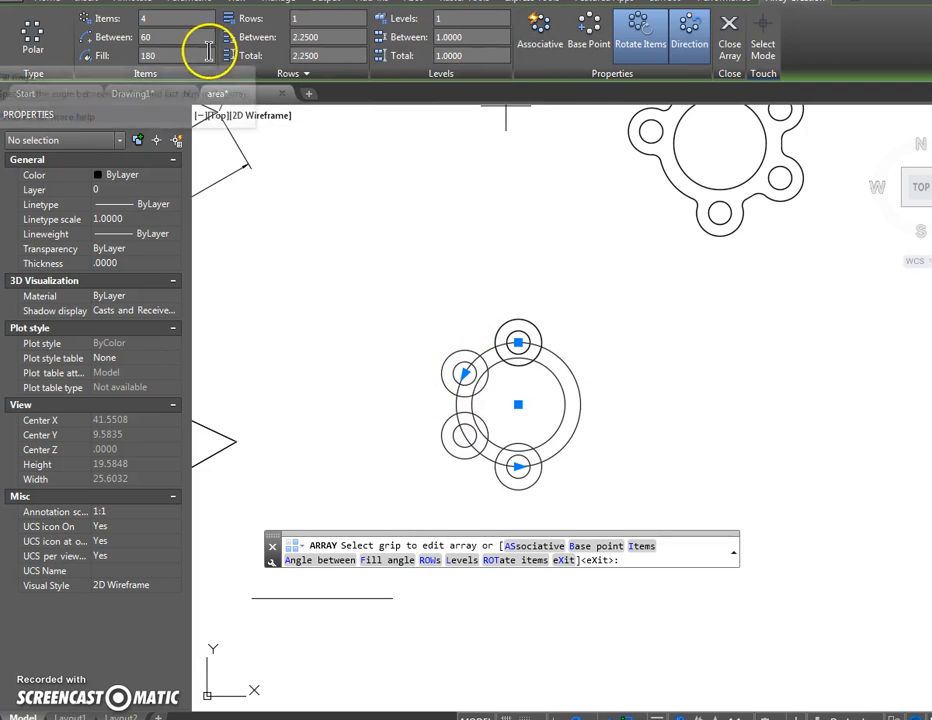
{"action": "left_click", "coordinate": [688, 42]}
{"action": "left_click", "coordinate": [688, 42]}
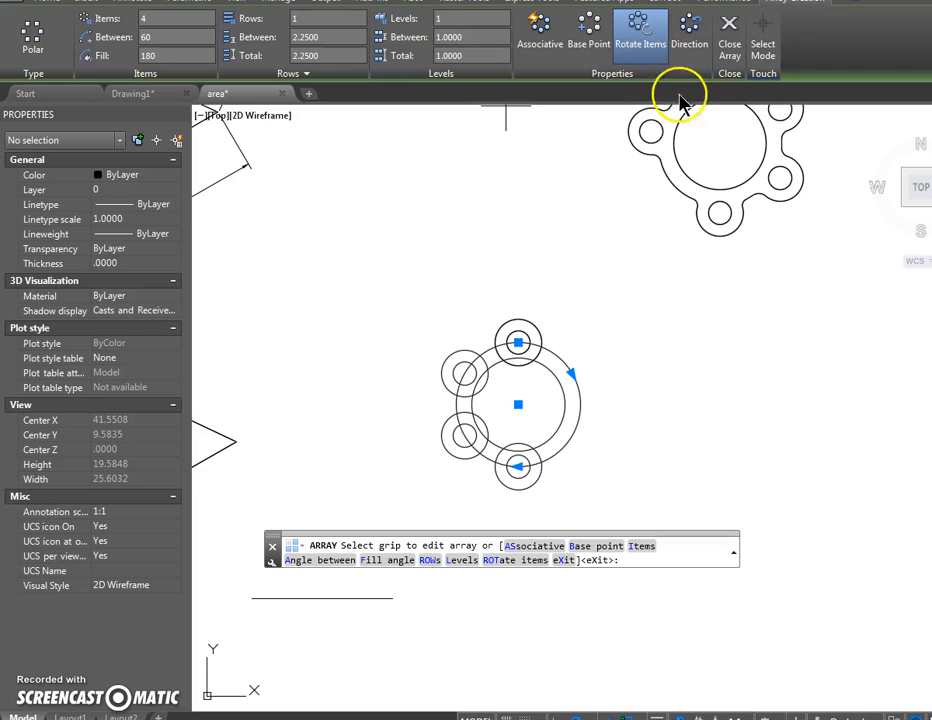
{"action": "left_click", "coordinate": [727, 28]}
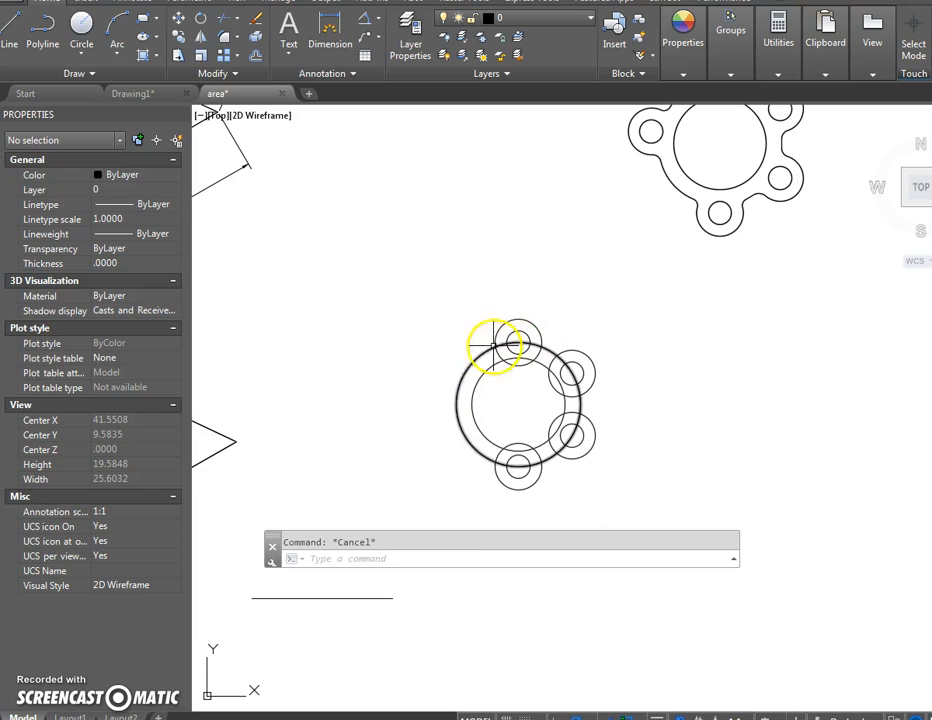
- Start a second polar array of the two circles of the top lug, centered on the ring's center
{"action": "key", "text": "Return"}
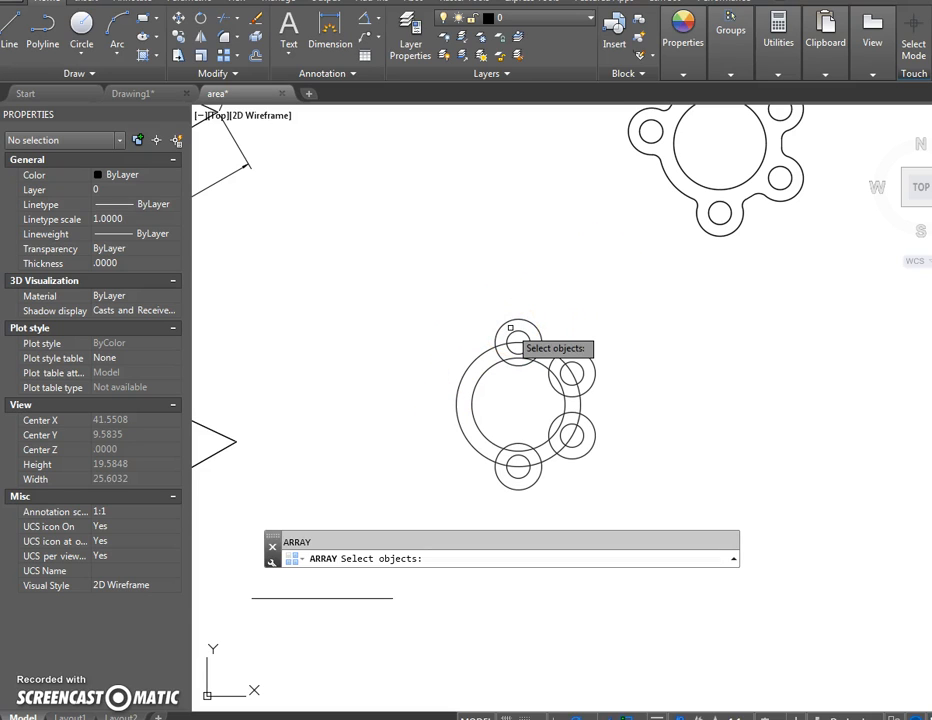
{"action": "left_click", "coordinate": [512, 330]}
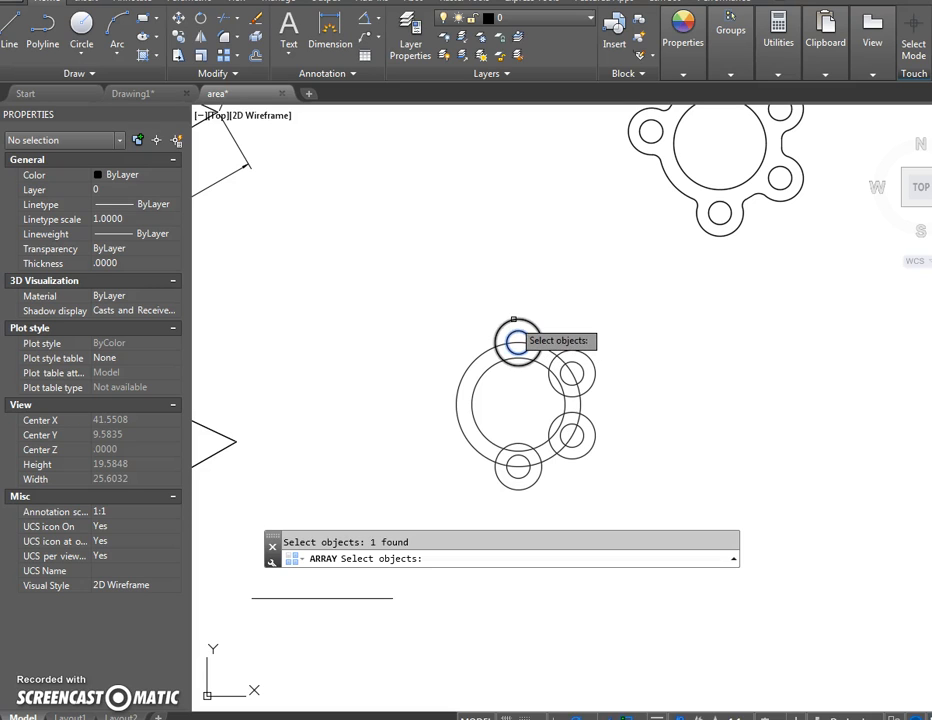
{"action": "key", "text": "Return"}
{"action": "left_click", "coordinate": [553, 390]}
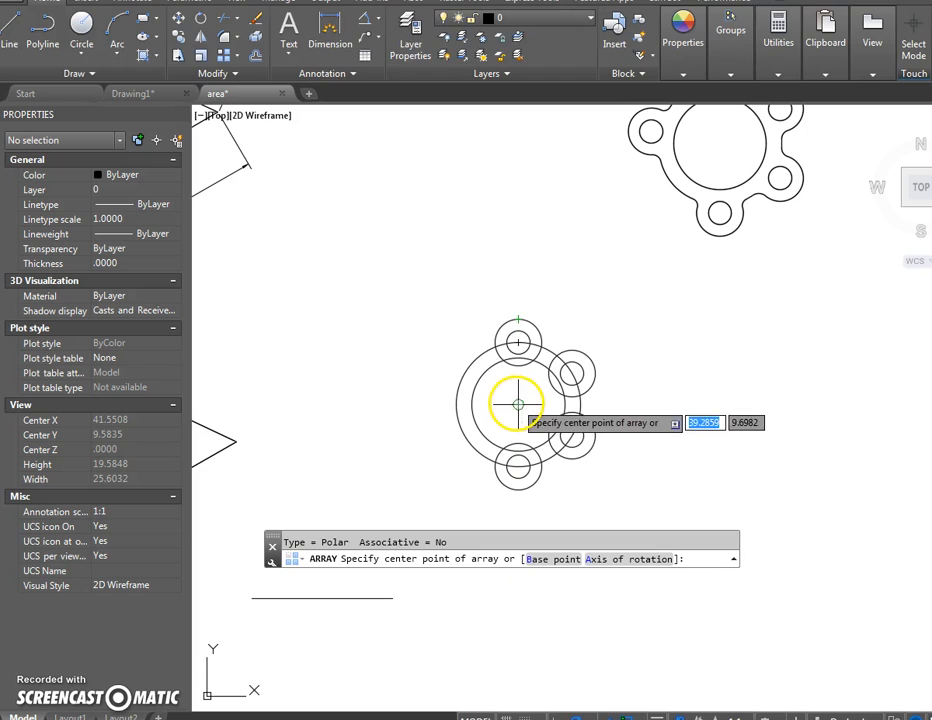
{"action": "left_click", "coordinate": [518, 404]}
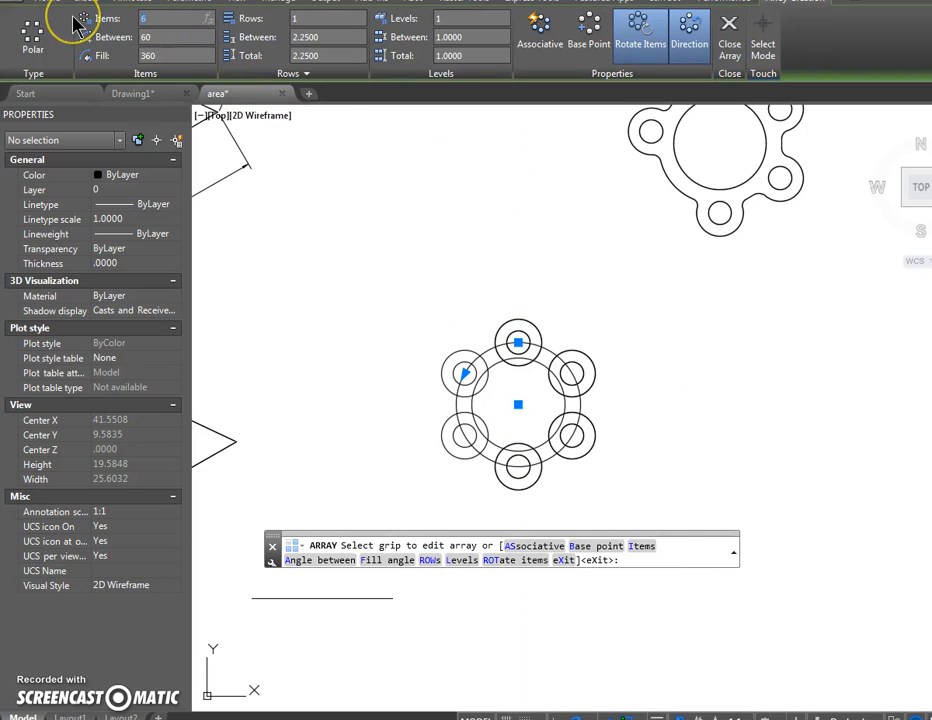
- Set the second array to 2 items with a fill angle of 80 degrees and finish it
{"action": "left_click", "coordinate": [160, 59]}
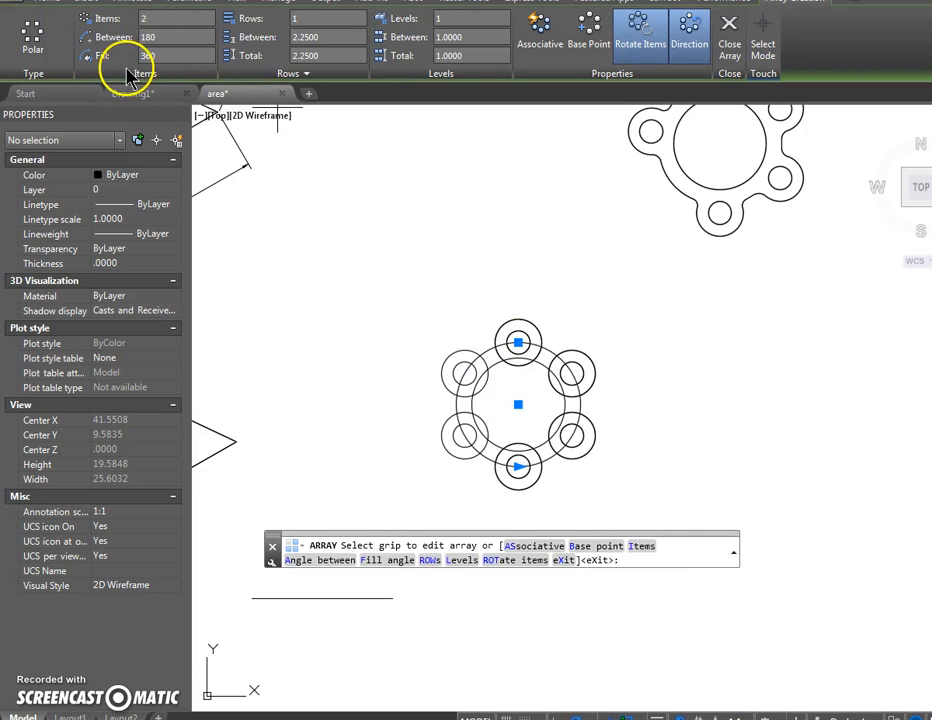
{"action": "left_click_drag", "start_coordinate": [158, 58], "coordinate": [117, 54]}
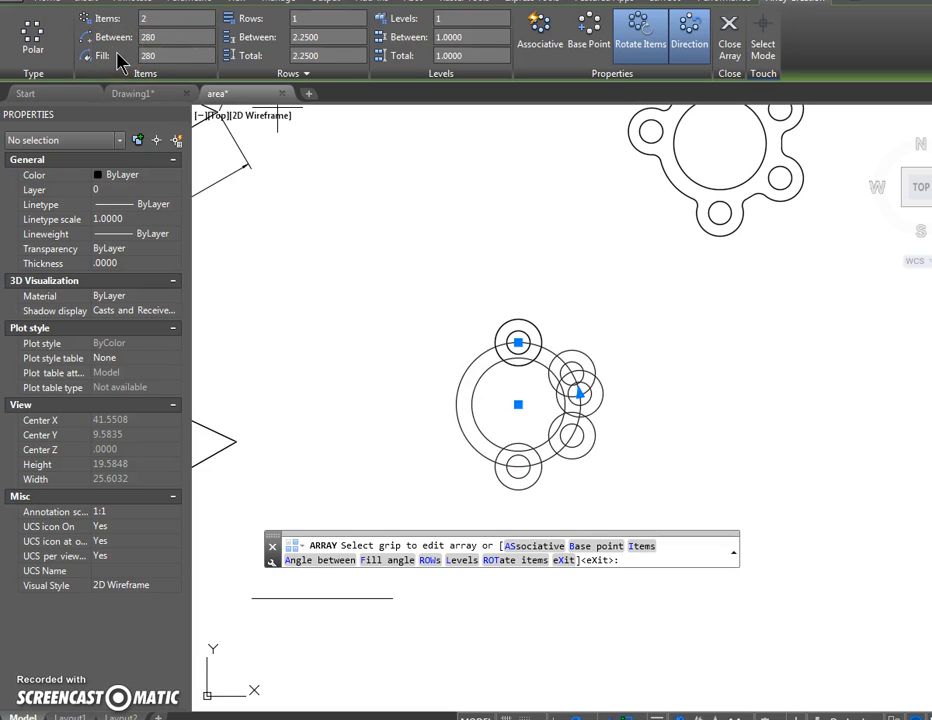
{"action": "left_click_drag", "start_coordinate": [161, 56], "coordinate": [120, 58]}
{"action": "type", "text": "80"}
{"action": "key", "text": "Return"}
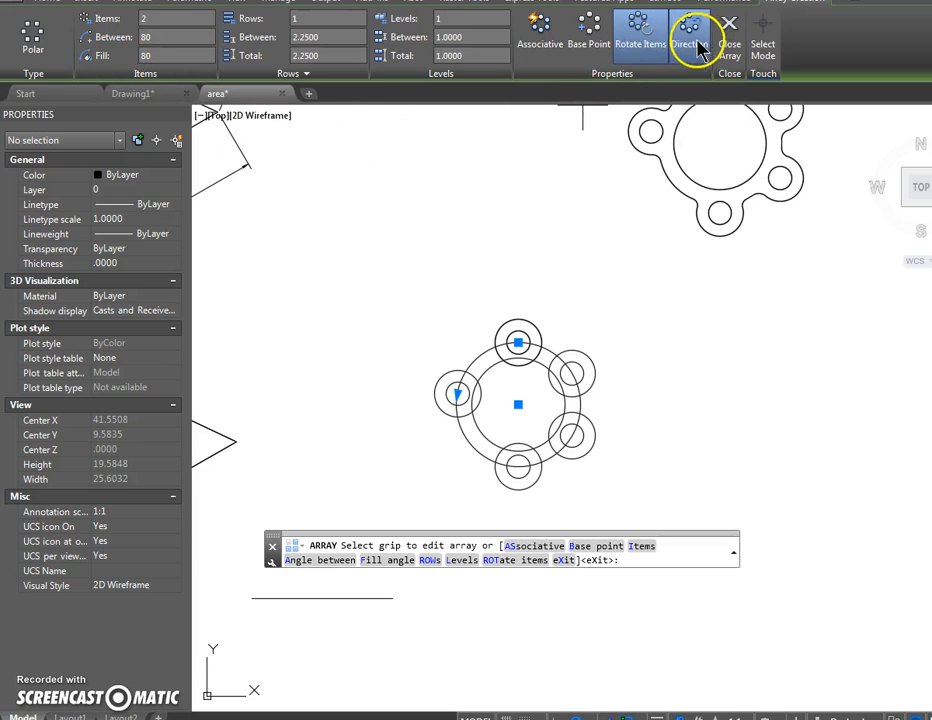
{"action": "left_click", "coordinate": [730, 36]}
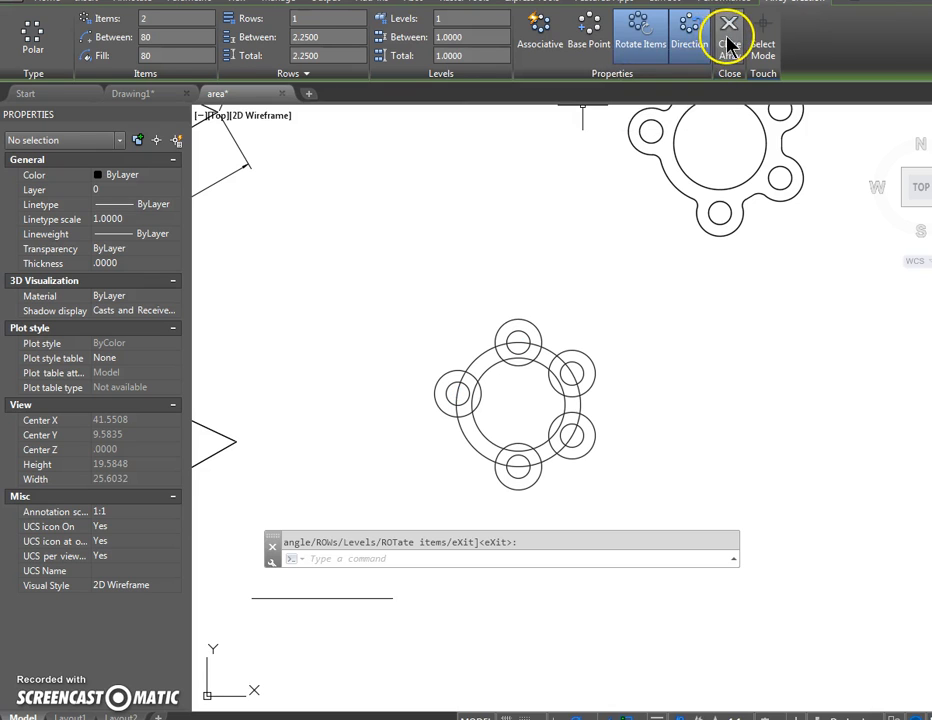
{"action": "mouse_move", "coordinate": [730, 40]}
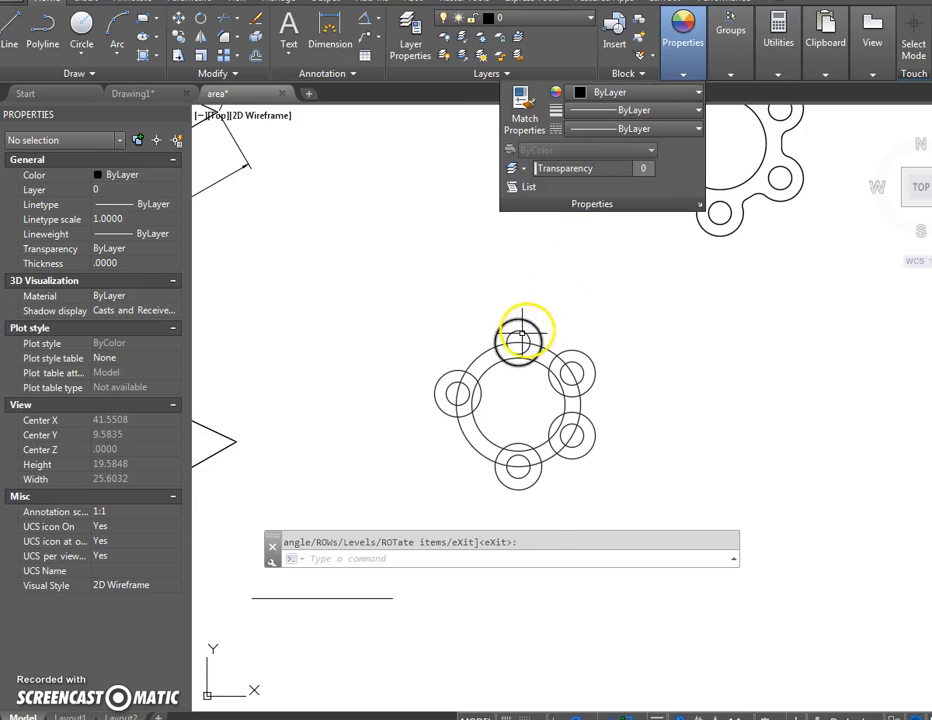
- Trim away the lug circle arcs inside the inner ring circle using a fence with all objects as cutting edges
{"action": "scroll", "coordinate": [516, 330], "scroll_direction": "up", "scroll_amount": 3}
{"action": "middle_click_drag", "start_coordinate": [520, 318], "coordinate": [522, 262]}
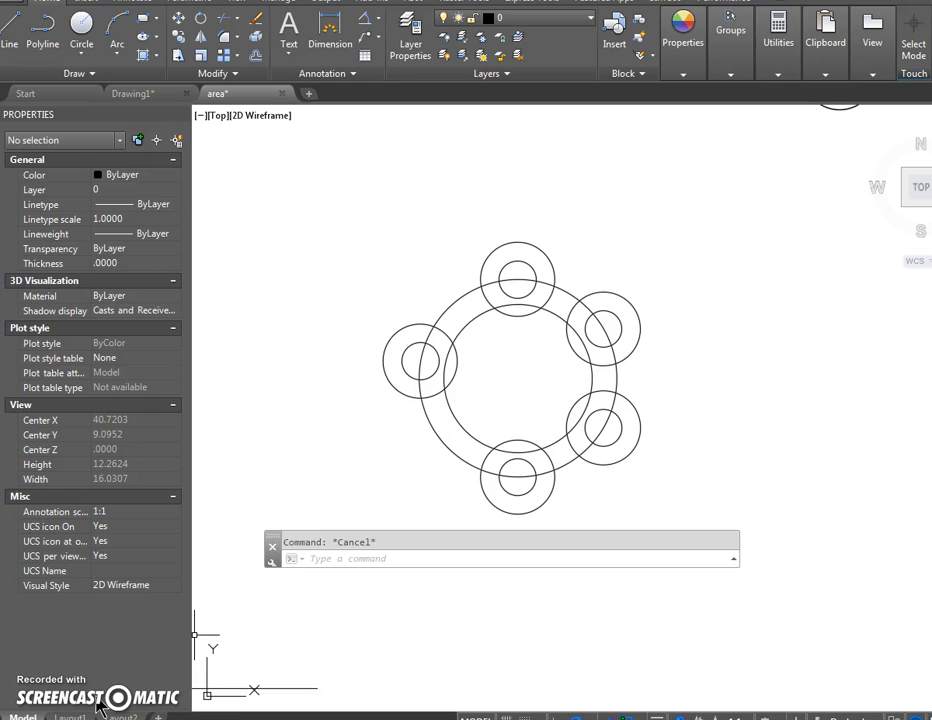
{"action": "type", "text": "tr"}
{"action": "key", "text": "Return"}
{"action": "key", "text": "Return"}
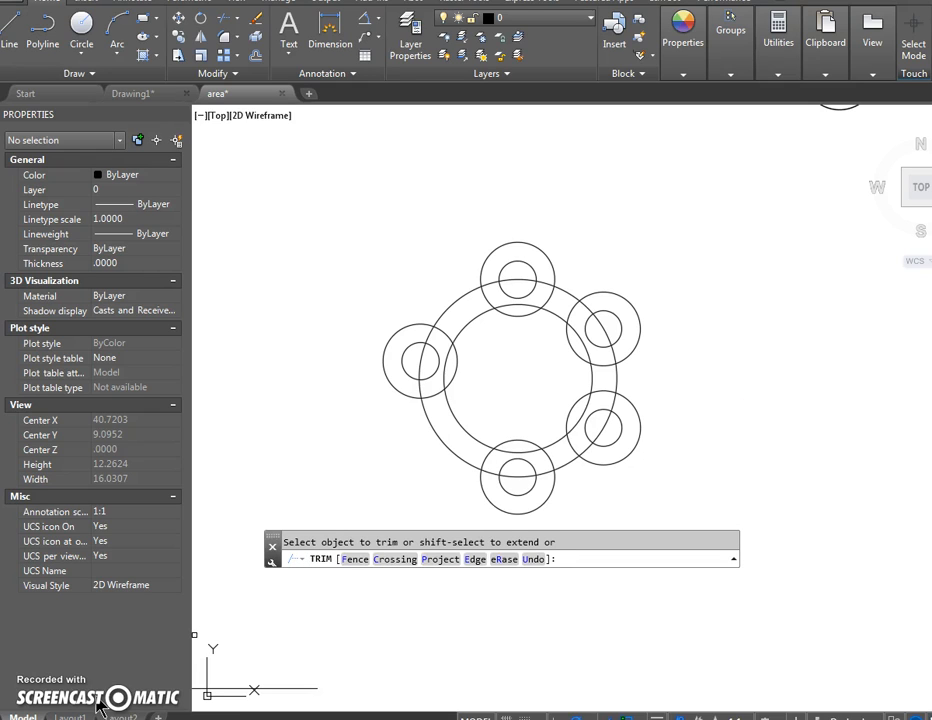
{"action": "left_click", "coordinate": [355, 560]}
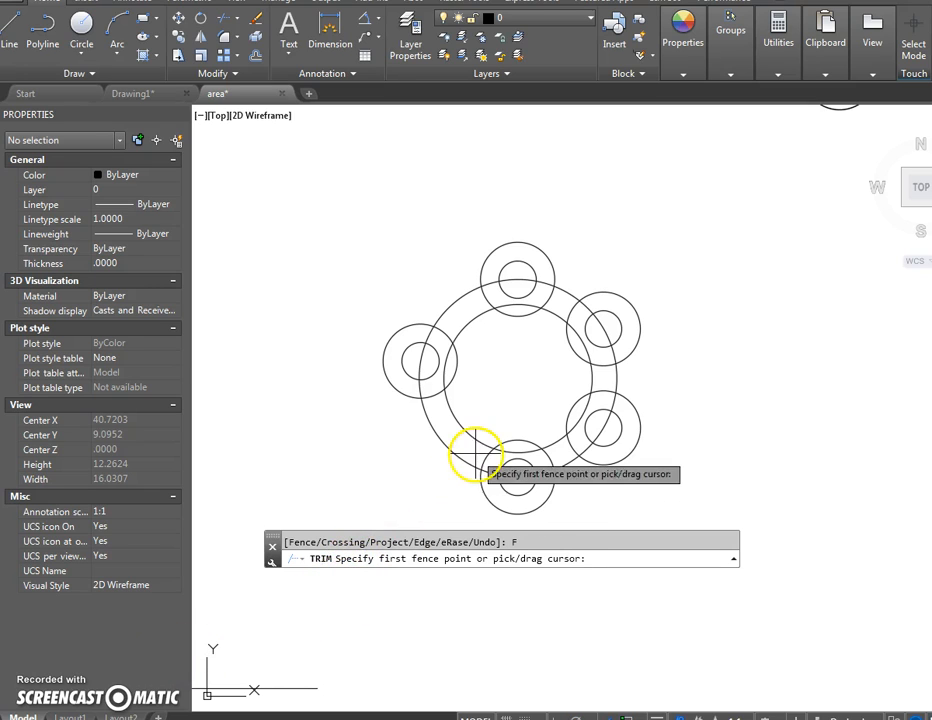
{"action": "mouse_move", "coordinate": [519, 360]}
{"action": "left_mouse_down"}
{"action": "mouse_move", "coordinate": [517, 310]}
{"action": "mouse_move", "coordinate": [458, 368]}
{"action": "mouse_move", "coordinate": [523, 437]}
{"action": "mouse_move", "coordinate": [568, 418]}
{"action": "mouse_move", "coordinate": [577, 402]}
{"action": "mouse_move", "coordinate": [571, 338]}
{"action": "left_mouse_up"}
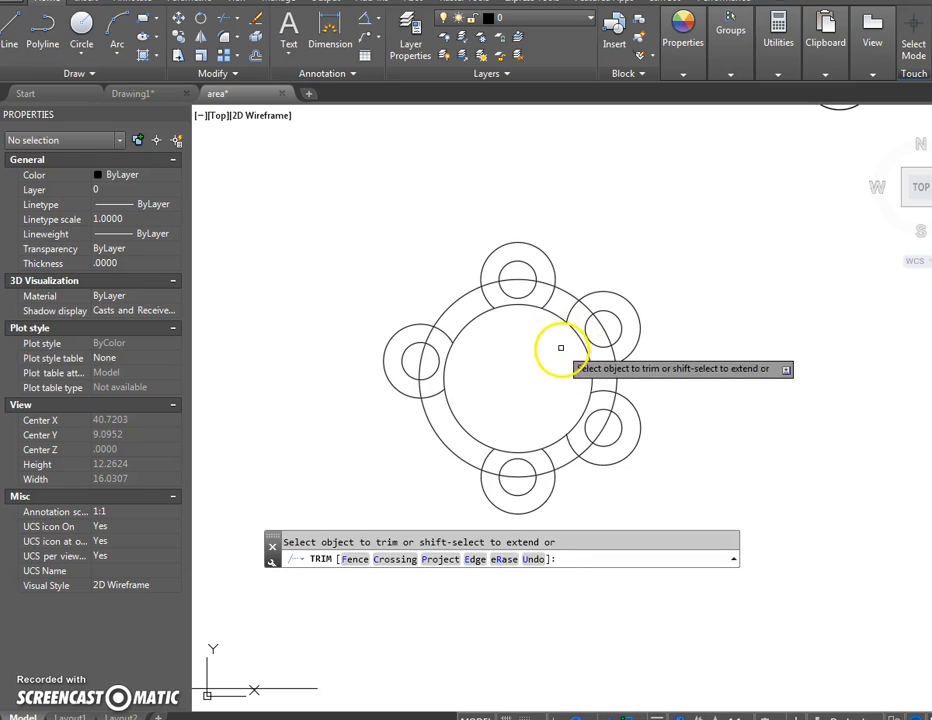
- Fence-trim the outer lug arcs lying between the inner and outer ring circles all the way around the ring
{"action": "left_click", "coordinate": [356, 559]}
{"action": "left_click", "coordinate": [557, 311]}
{"action": "left_click", "coordinate": [555, 306]}
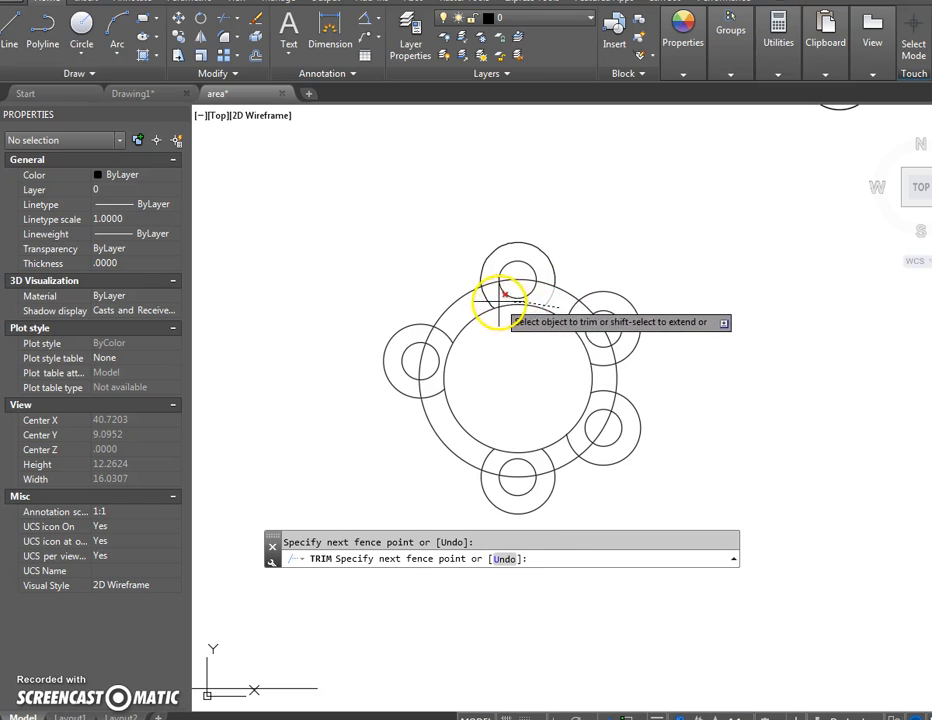
{"action": "left_click", "coordinate": [467, 306]}
{"action": "left_click", "coordinate": [441, 338]}
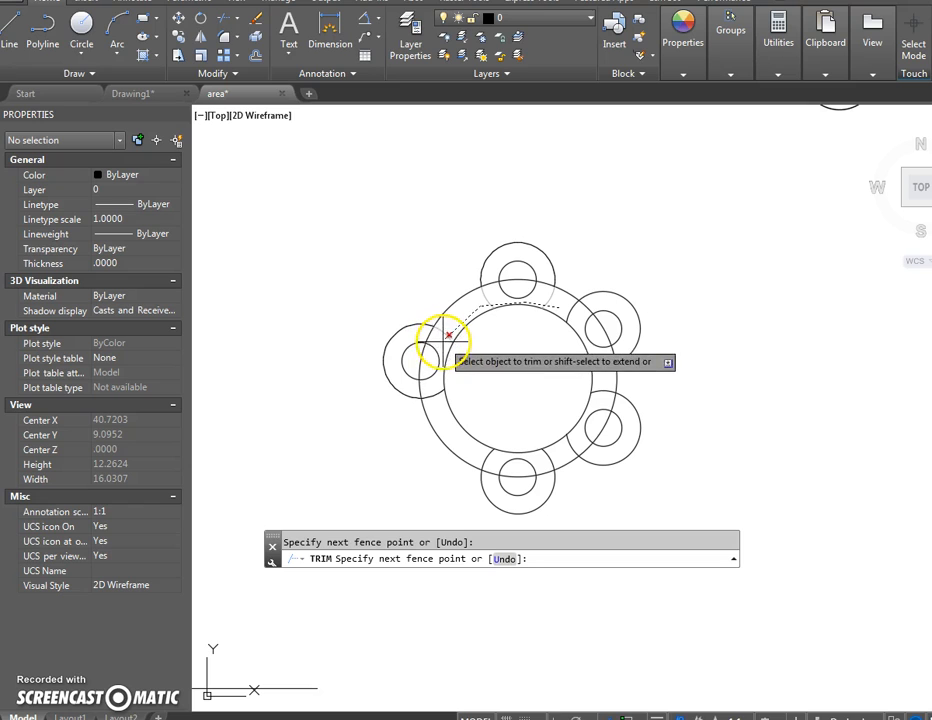
{"action": "left_click", "coordinate": [443, 395]}
{"action": "left_click", "coordinate": [489, 462]}
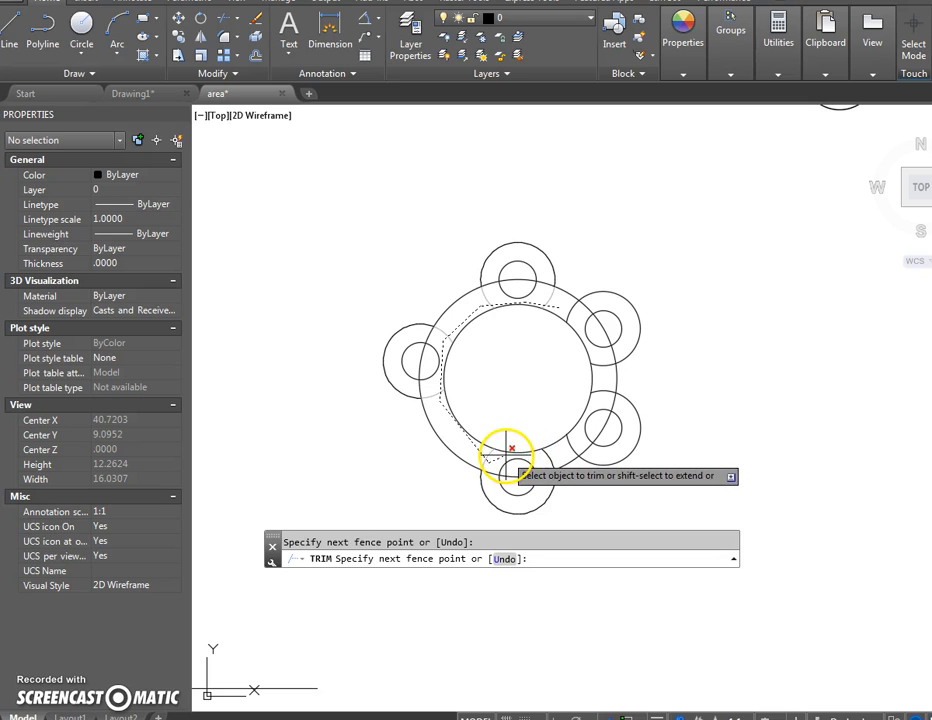
{"action": "left_click", "coordinate": [553, 456]}
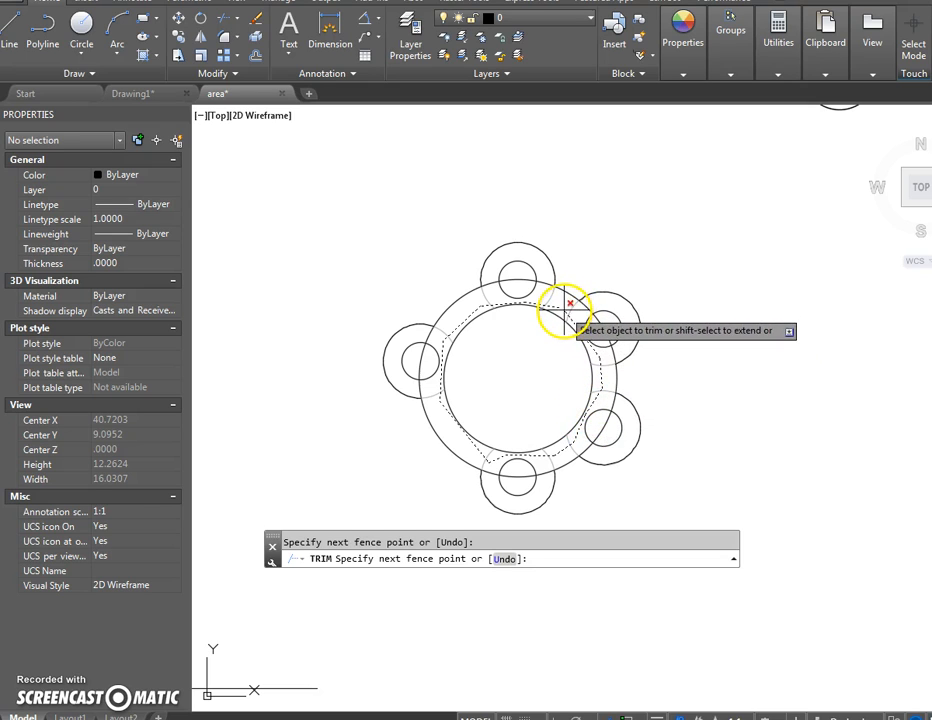
{"action": "key", "text": "Return"}
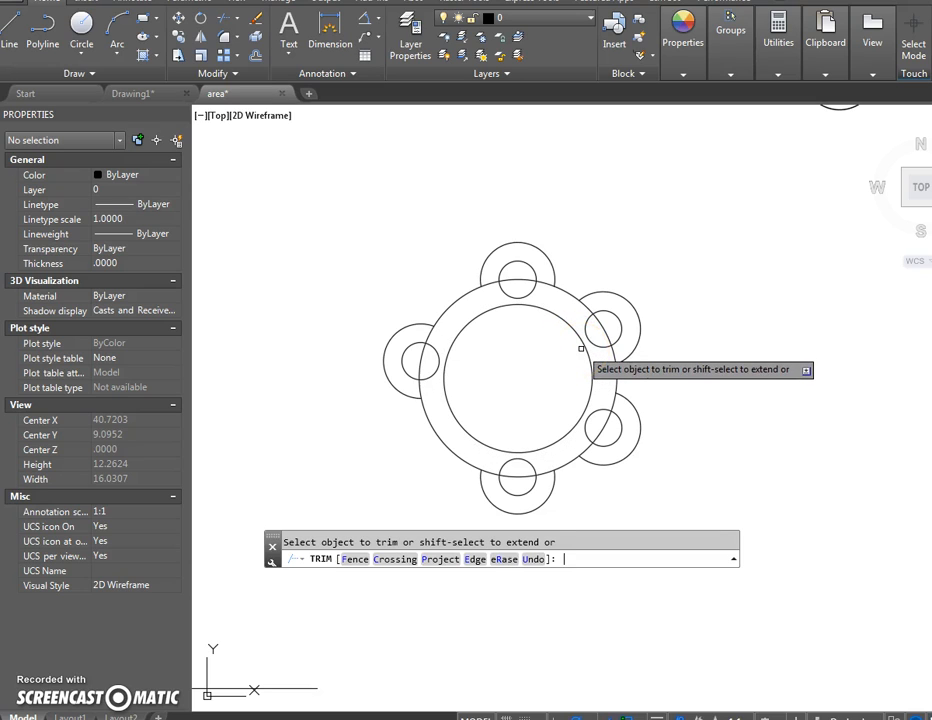
{"action": "left_click", "coordinate": [577, 344]}
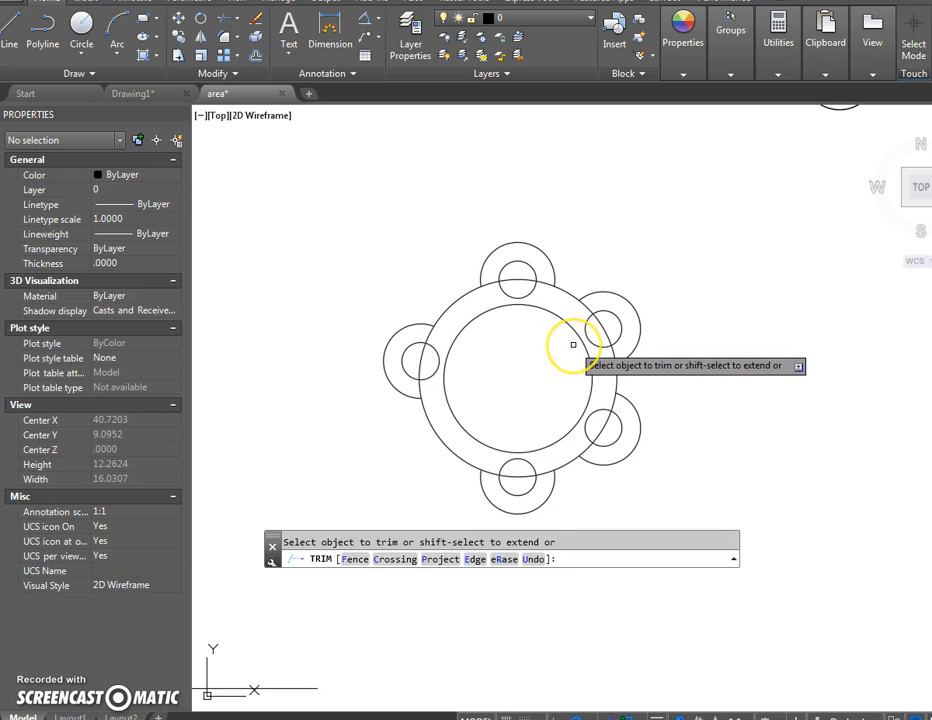
{"action": "key", "text": "Escape"}
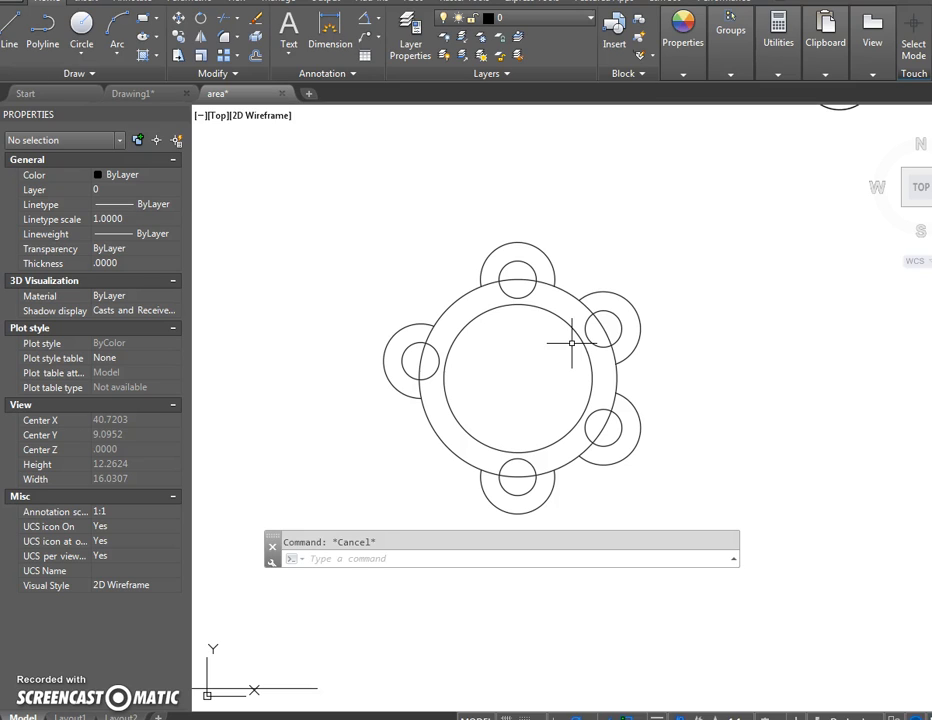
- Fillet the outer ring circle with the facing sides of the top lug and the upper-right lug using radius 0.25
{"action": "type", "text": "f"}
{"action": "key", "text": "Return"}
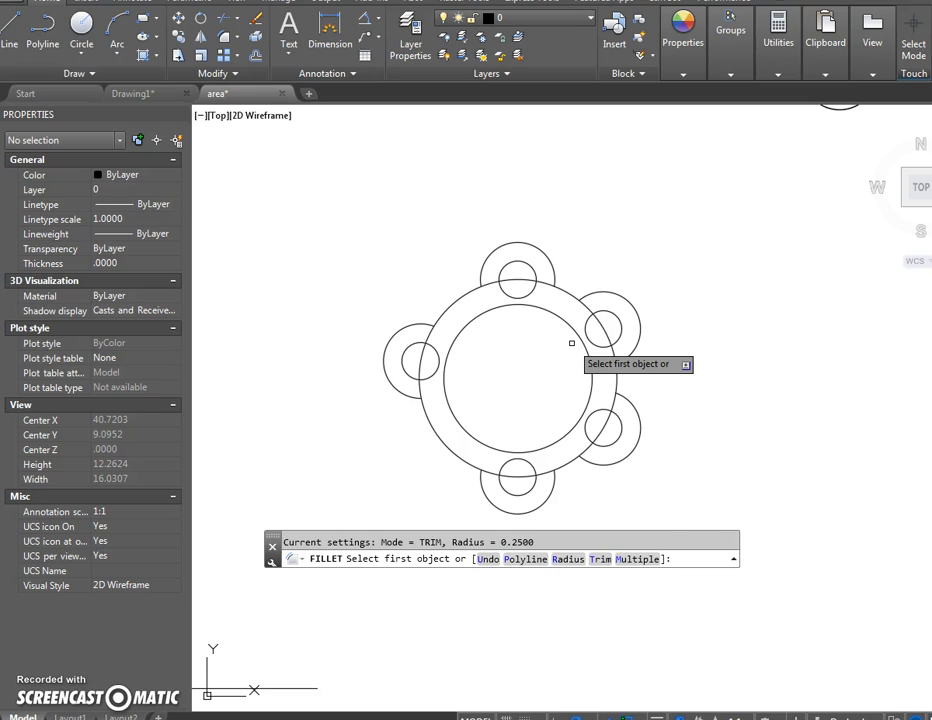
{"action": "type", "text": "r"}
{"action": "key", "text": "Return"}
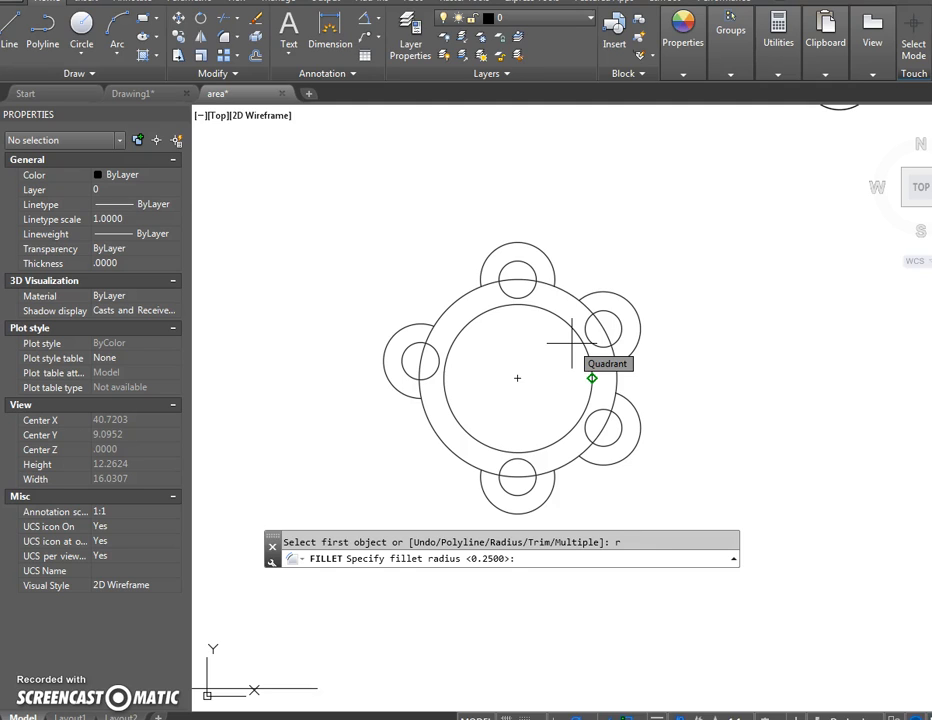
{"action": "type", "text": ".25"}
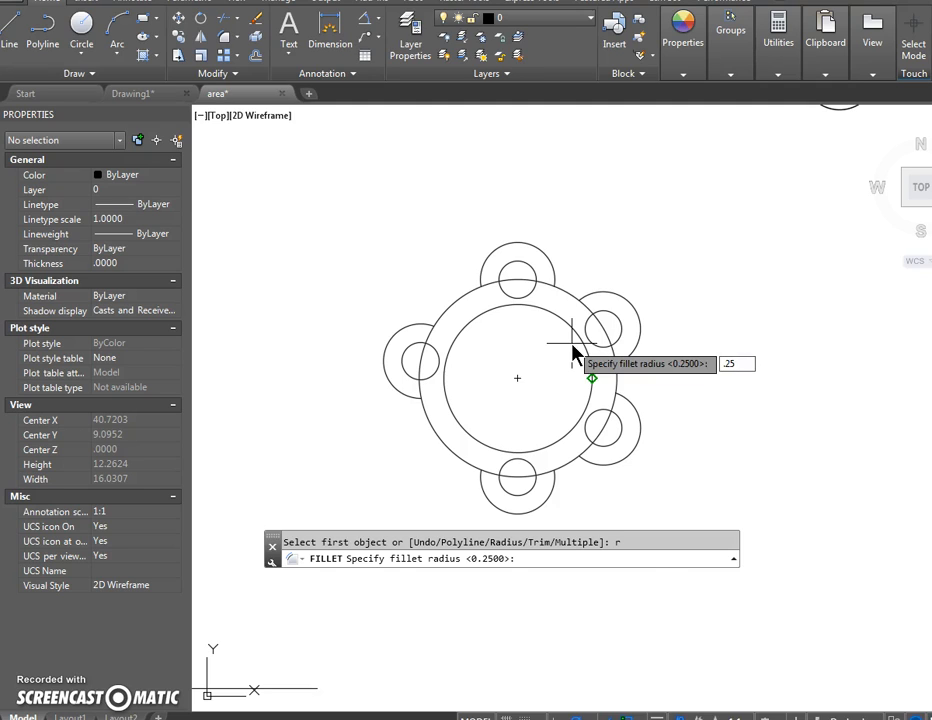
{"action": "key", "text": "Return"}
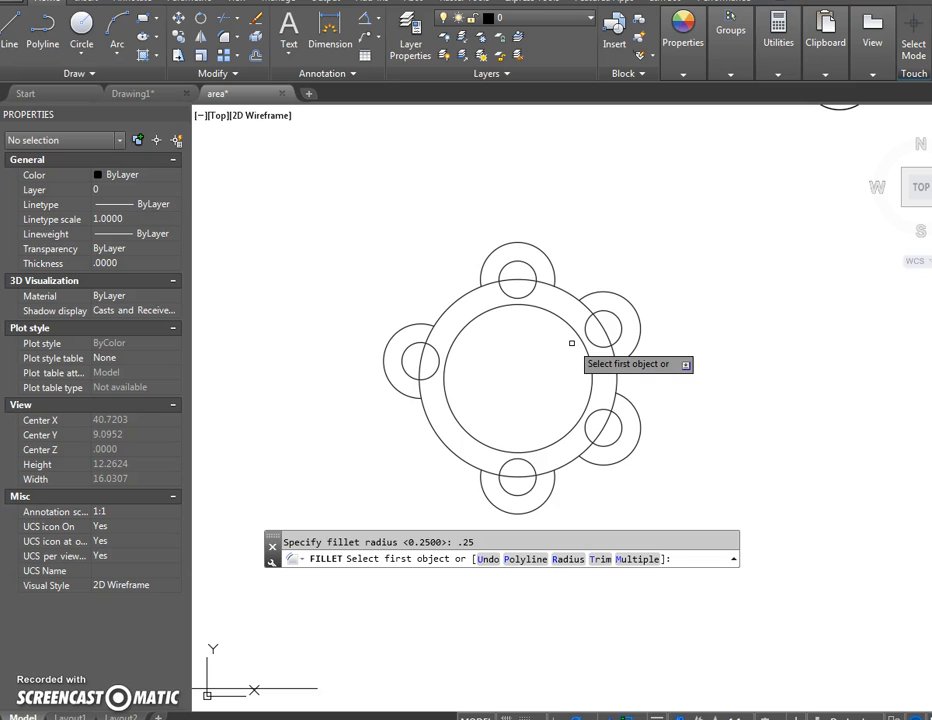
{"action": "left_click", "coordinate": [553, 281]}
{"action": "left_click", "coordinate": [555, 274]}
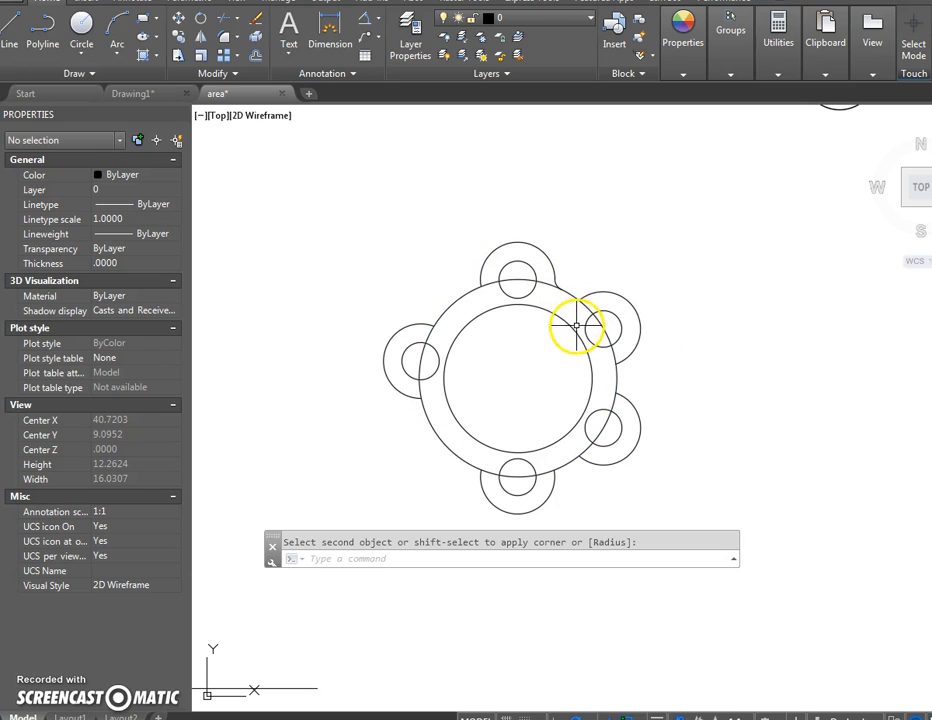
{"action": "key", "text": "Return"}
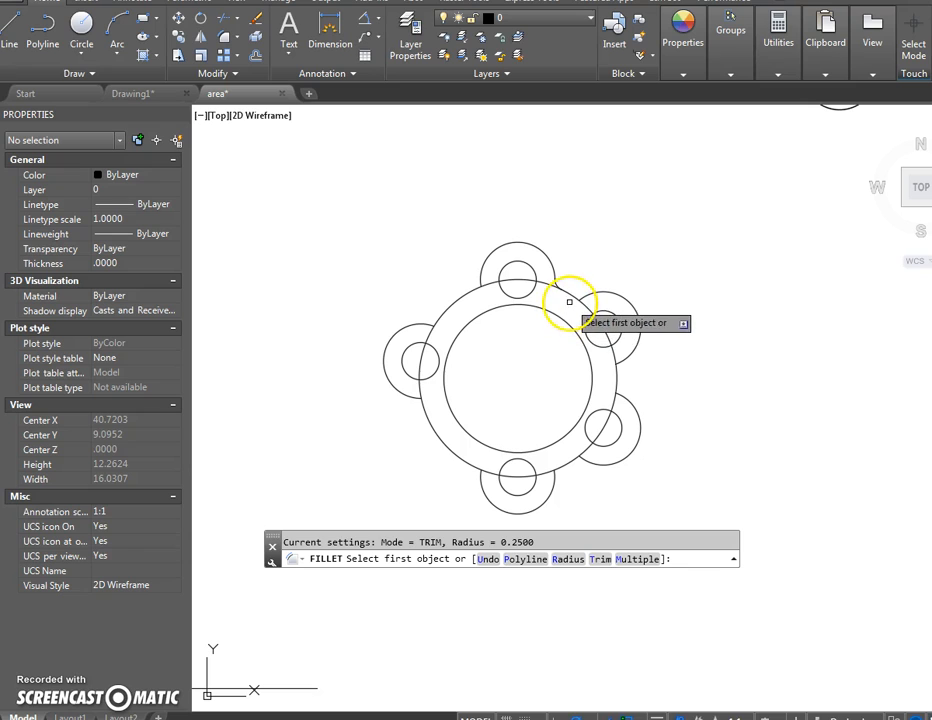
{"action": "left_click", "coordinate": [571, 293]}
{"action": "left_click", "coordinate": [595, 295]}
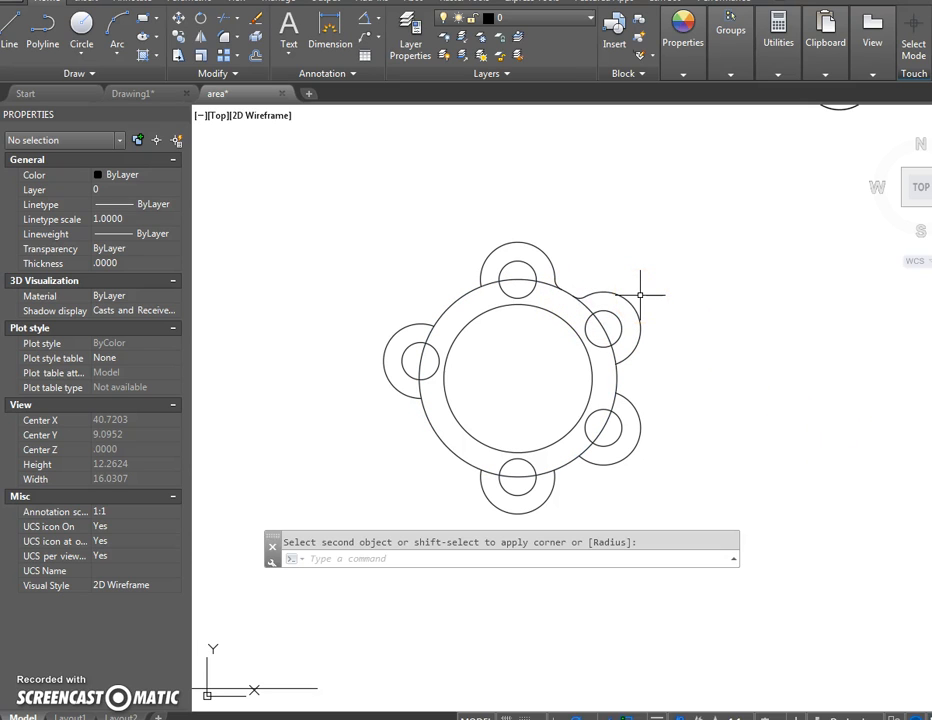
- Using multiple fillets, round the ring junctions from the upper-right lug's lower side around to the bottom lug's right side
{"action": "key", "text": "Return"}
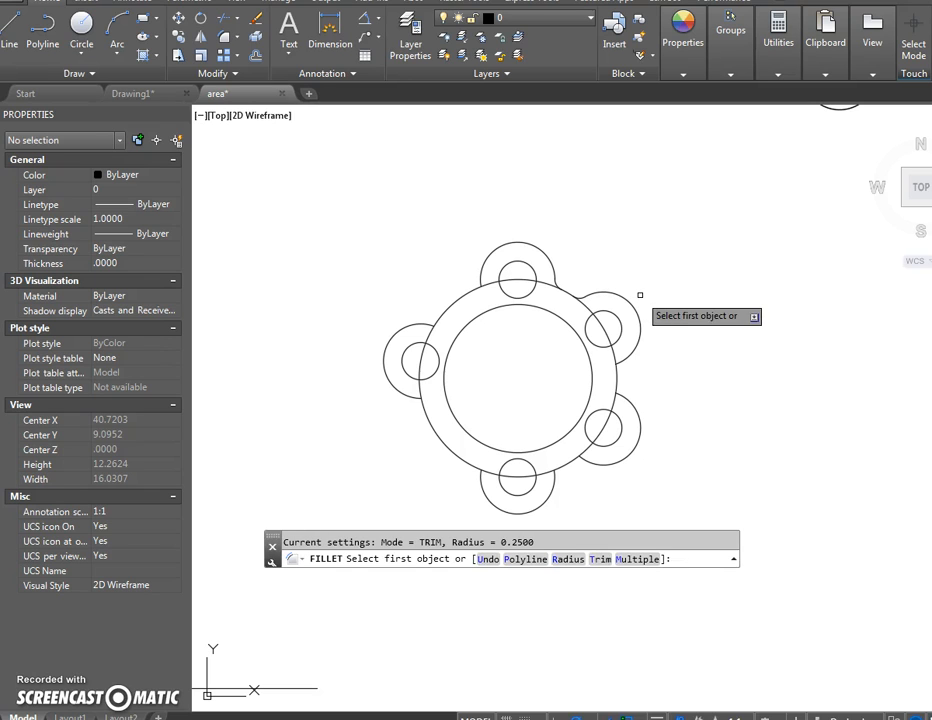
{"action": "left_click", "coordinate": [630, 559]}
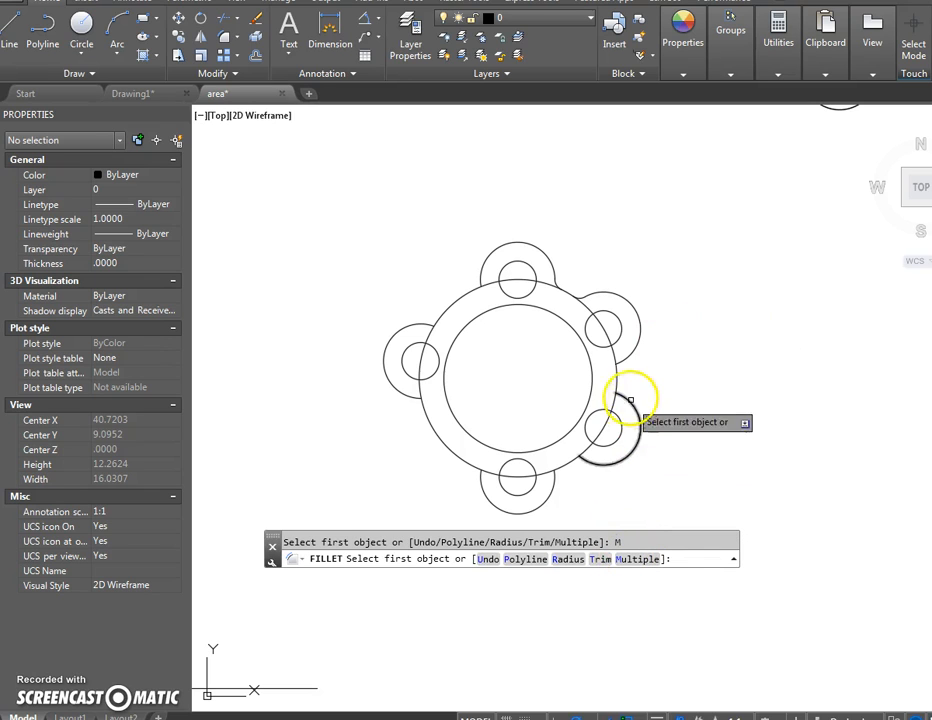
{"action": "left_click", "coordinate": [618, 360]}
{"action": "left_click", "coordinate": [620, 372]}
{"action": "left_click", "coordinate": [616, 380]}
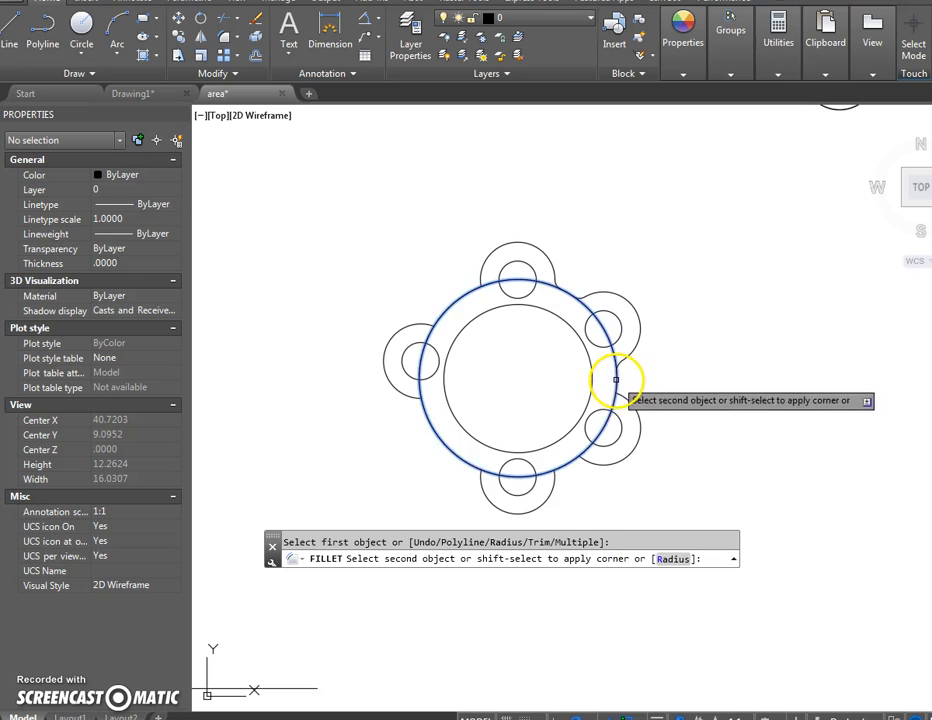
{"action": "left_click", "coordinate": [622, 398]}
{"action": "left_click", "coordinate": [578, 460]}
{"action": "left_click", "coordinate": [580, 462]}
{"action": "left_click", "coordinate": [558, 472]}
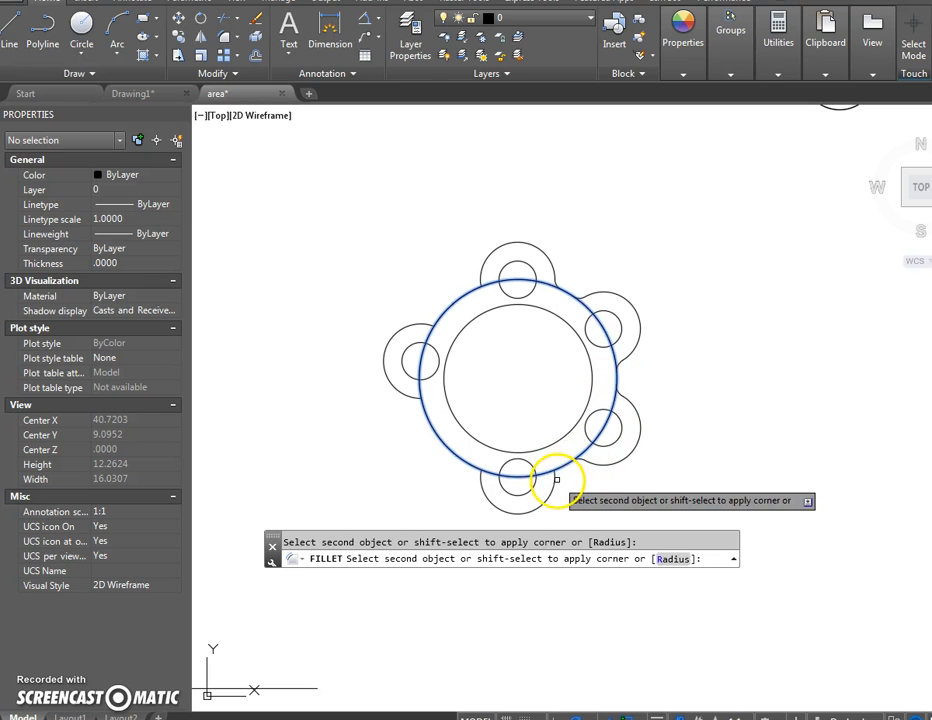
{"action": "left_click", "coordinate": [555, 479]}
- Fillet the remaining ring junctions at the bottom lug's left side, both sides of the left lug and the top lug's left side
{"action": "left_click", "coordinate": [468, 472]}
{"action": "left_click", "coordinate": [466, 468]}
{"action": "left_click", "coordinate": [420, 412]}
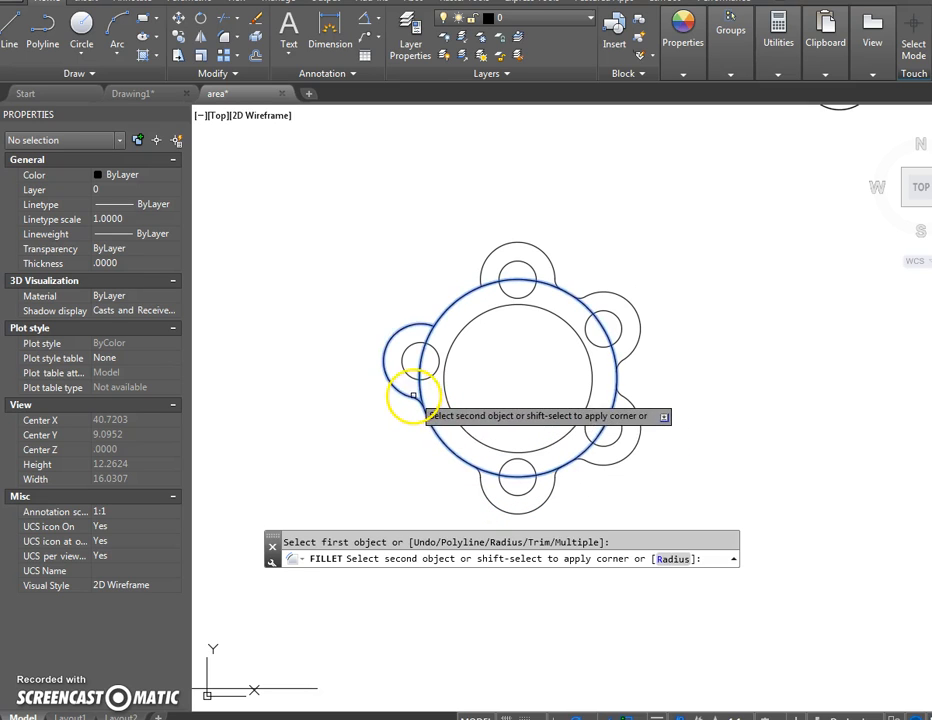
{"action": "left_click", "coordinate": [413, 396]}
{"action": "left_click", "coordinate": [427, 316]}
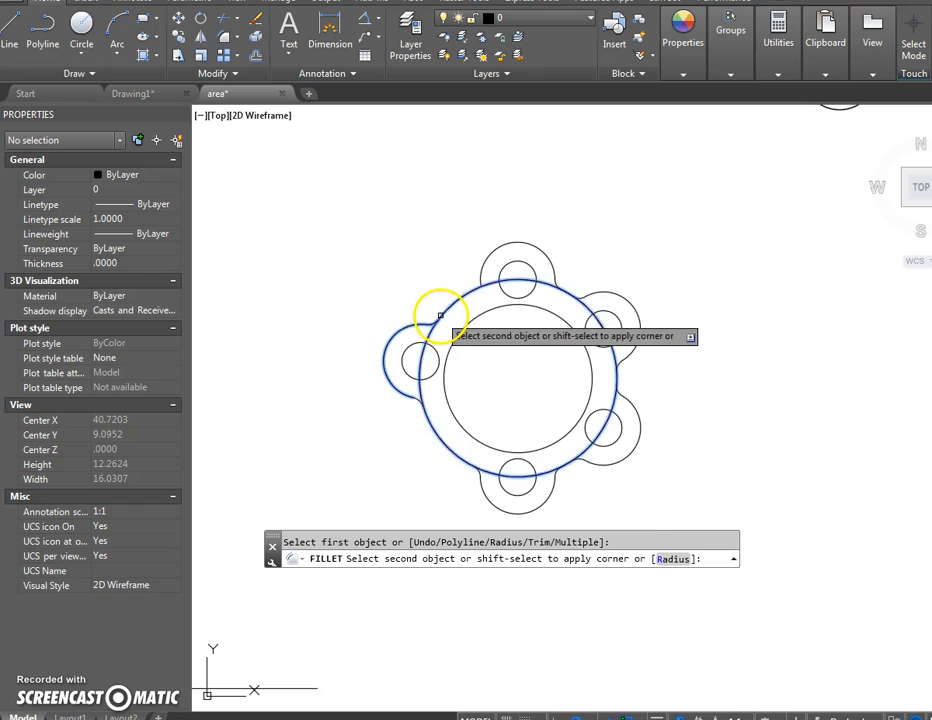
{"action": "left_click", "coordinate": [441, 315]}
{"action": "left_click", "coordinate": [451, 305]}
{"action": "left_click", "coordinate": [483, 264]}
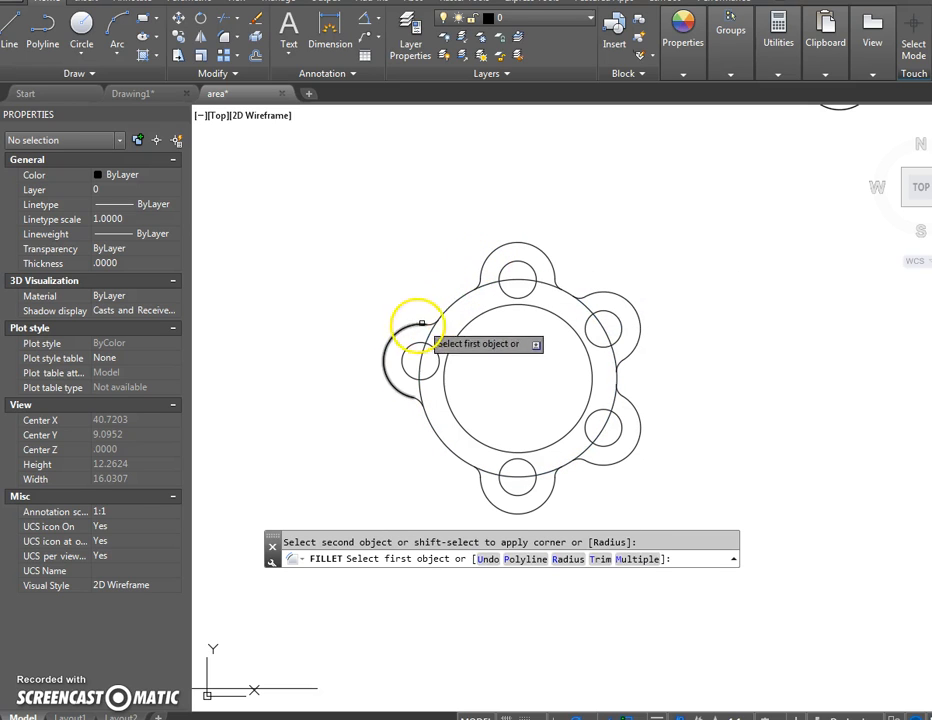
{"action": "key", "text": "Escape"}
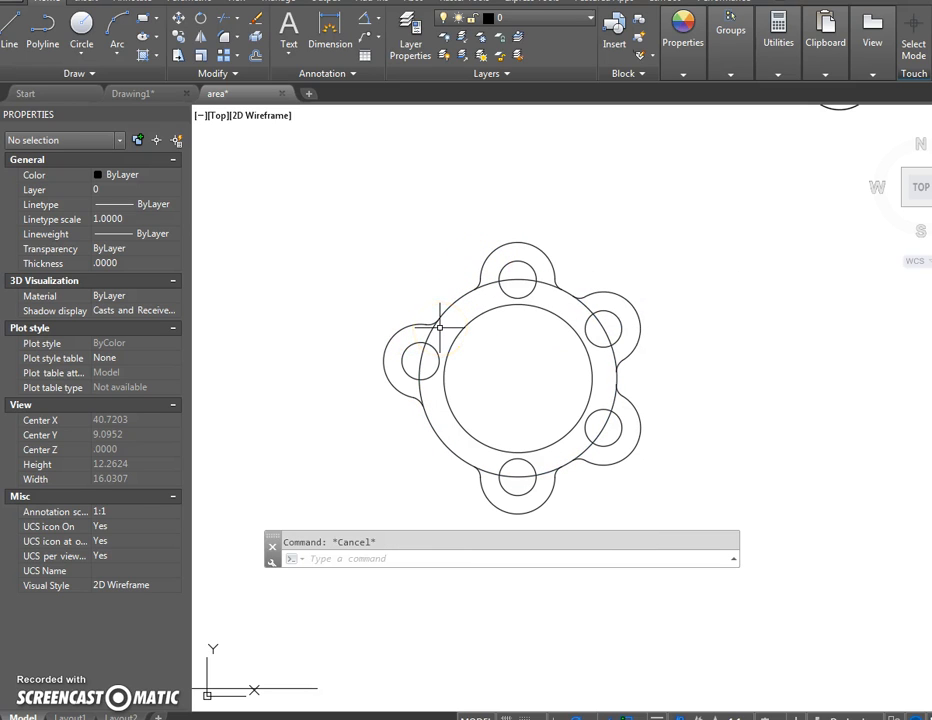
- Trim away the outer ring circle's arcs inside the five lugs and their holes, using all objects as cutting edges
{"action": "type", "text": "tr"}
{"action": "key", "text": "Return"}
{"action": "key", "text": "Return"}
{"action": "left_click", "coordinate": [422, 390]}
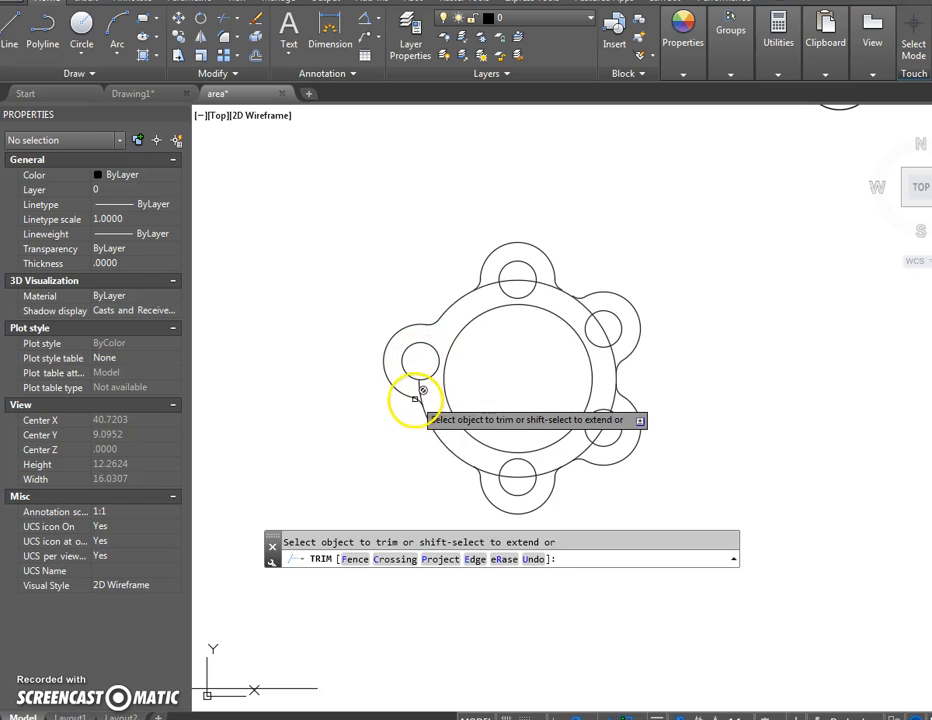
{"action": "left_click", "coordinate": [510, 279]}
{"action": "left_click", "coordinate": [591, 310]}
{"action": "left_click", "coordinate": [600, 323]}
{"action": "left_click", "coordinate": [613, 357]}
{"action": "left_click", "coordinate": [612, 399]}
{"action": "left_click", "coordinate": [605, 423]}
{"action": "left_click", "coordinate": [590, 445]}
{"action": "left_click", "coordinate": [551, 470]}
{"action": "left_click", "coordinate": [526, 477]}
{"action": "left_click", "coordinate": [491, 473]}
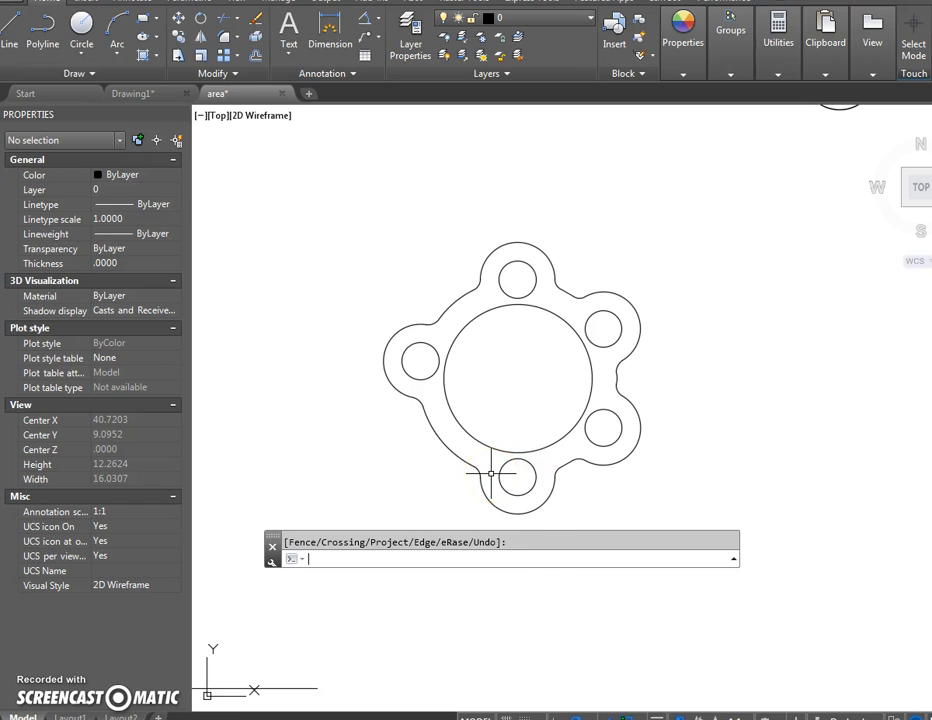
- Create boundary polylines by picking a point in the gasket body between the outer contour and the central hole
{"action": "middle_click_drag", "start_coordinate": [508, 456], "coordinate": [510, 425]}
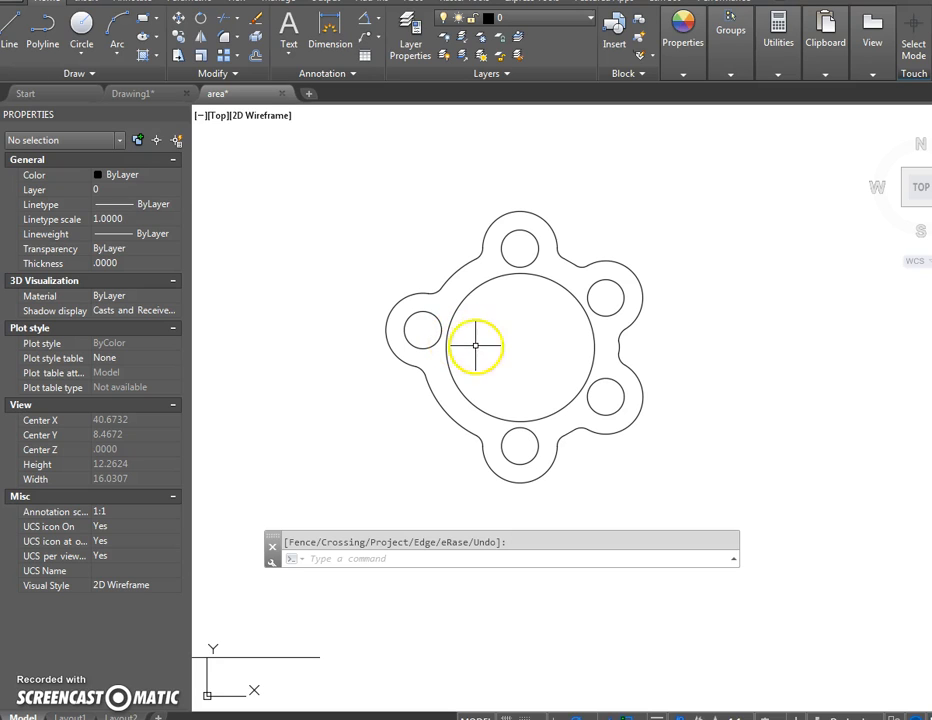
{"action": "key", "text": "Escape"}
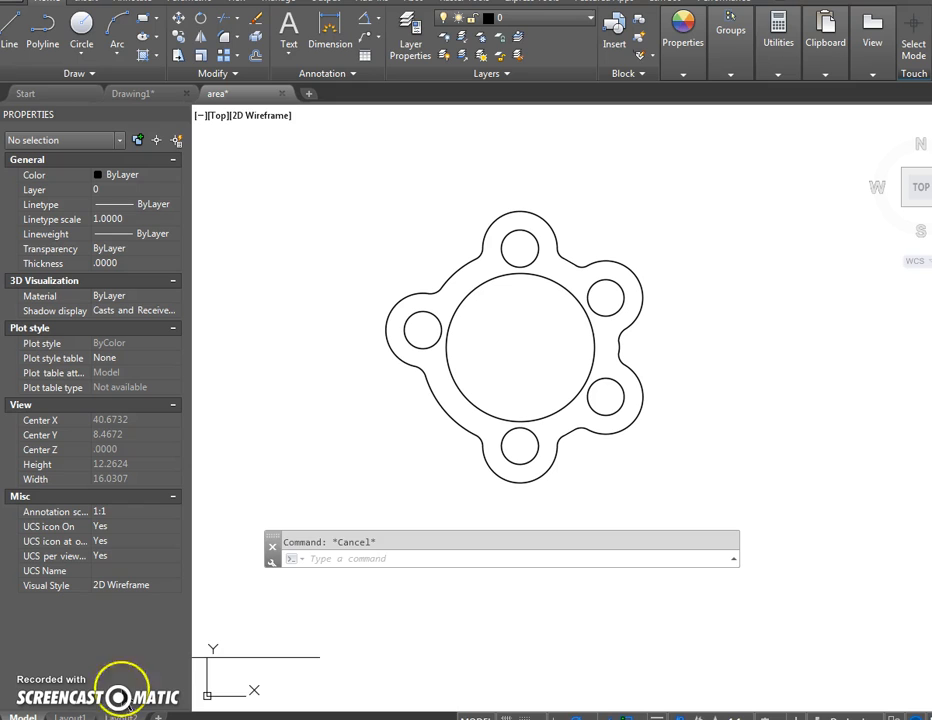
{"action": "type", "text": "bo"}
{"action": "key", "text": "Return"}
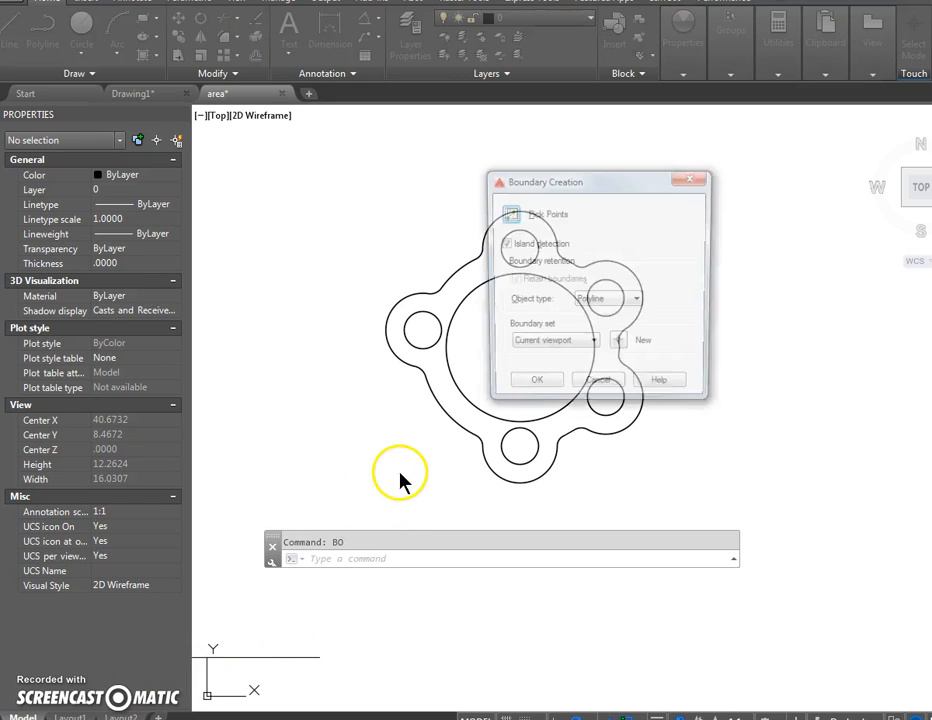
{"action": "left_click", "coordinate": [507, 213]}
{"action": "left_click", "coordinate": [462, 293]}
{"action": "key", "text": "Return"}
{"action": "mouse_move", "coordinate": [422, 384]}
{"action": "middle_mouse_down"}
{"action": "mouse_move", "coordinate": [460, 453]}
{"action": "mouse_move", "coordinate": [389, 413]}
{"action": "middle_mouse_up"}
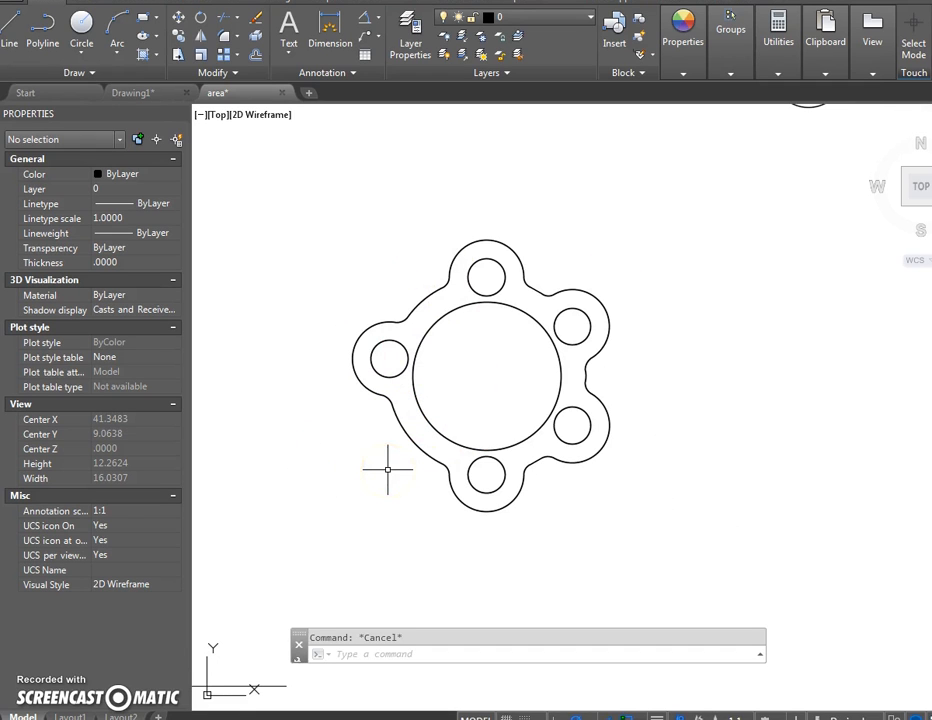
- Measure the area enclosed by the gasket's outer contour as an object in add-area mode
{"action": "type", "text": "aa"}
{"action": "key", "text": "Return"}
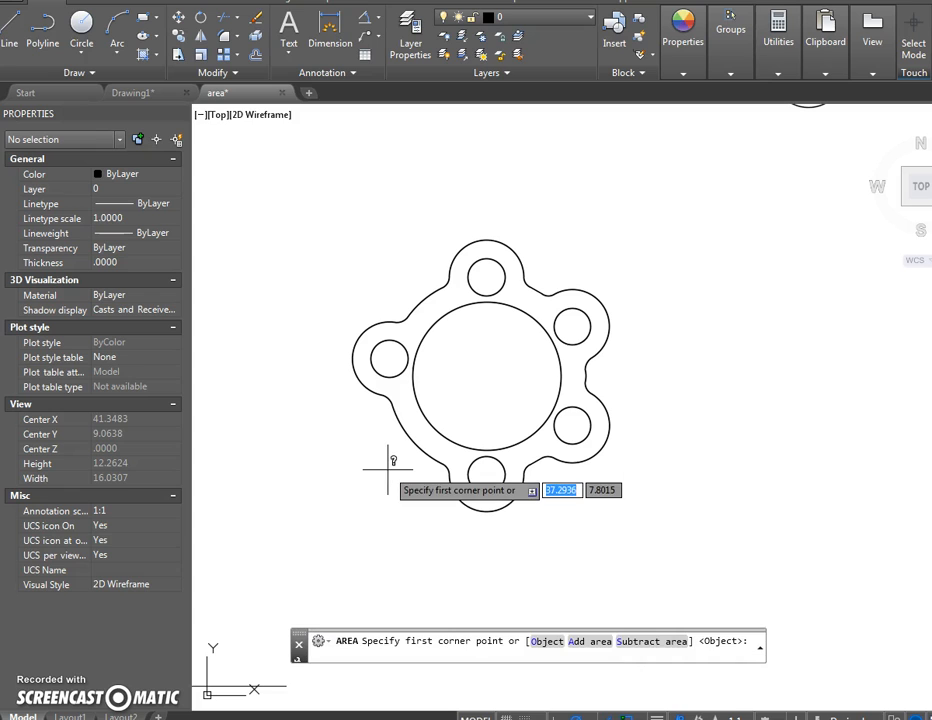
{"action": "left_click", "coordinate": [592, 642]}
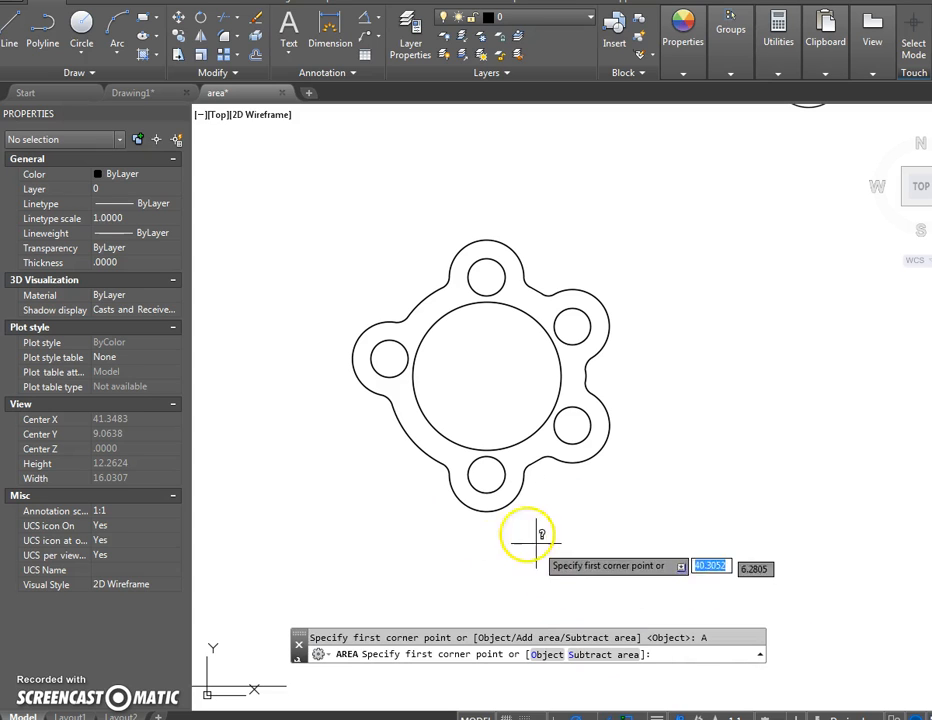
{"action": "left_click", "coordinate": [541, 655]}
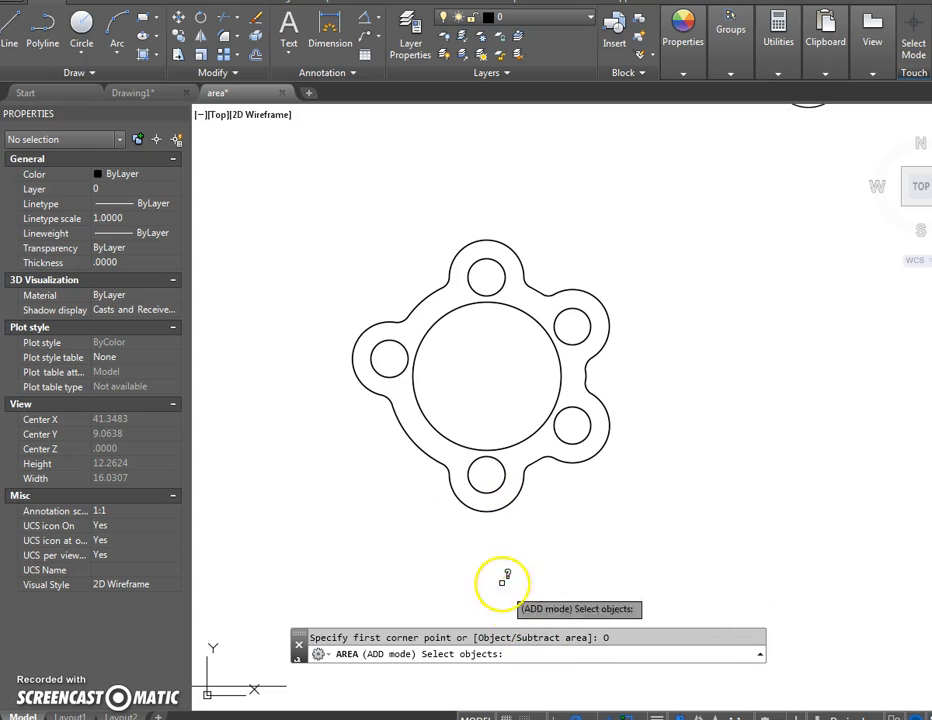
{"action": "left_click", "coordinate": [482, 502]}
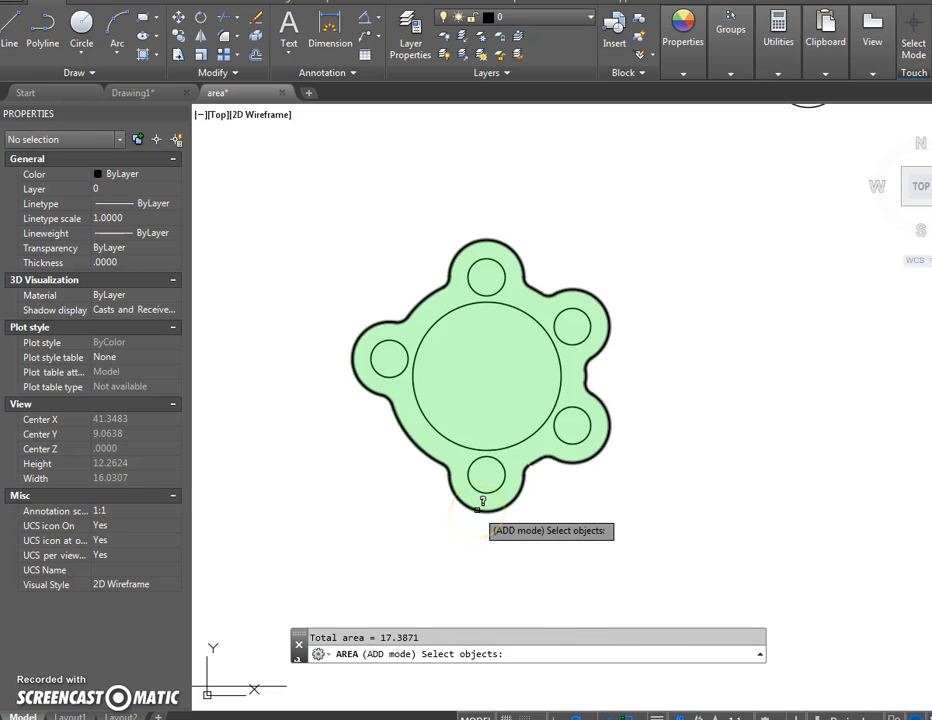
{"action": "key", "text": "Return"}
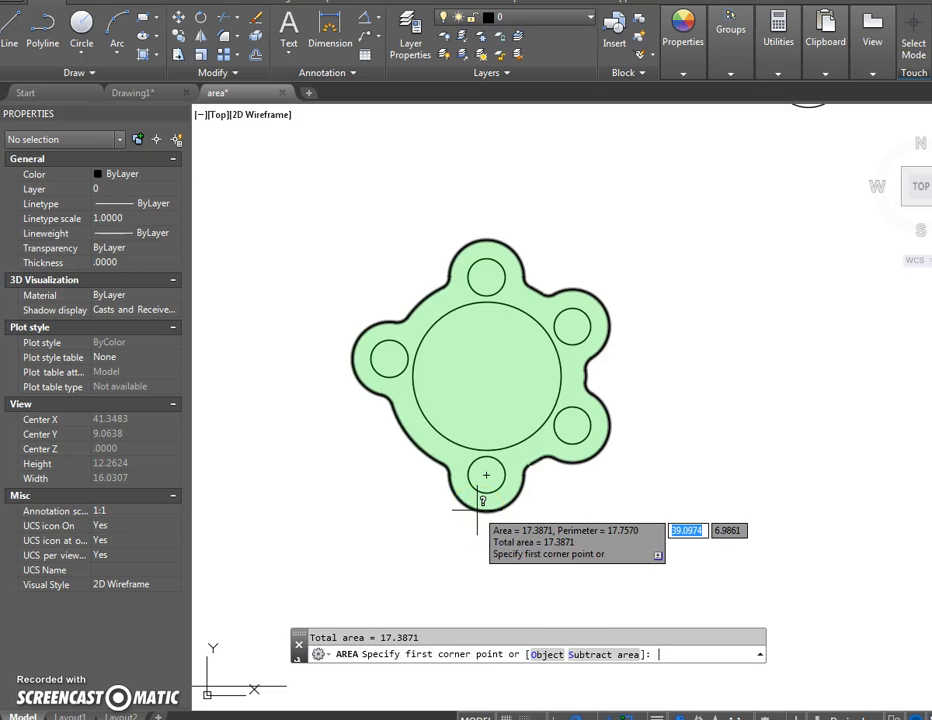
- Subtract the central circle and the five lug holes from the measured area, and end the Area command
{"action": "left_click", "coordinate": [577, 655]}
{"action": "left_click", "coordinate": [548, 655]}
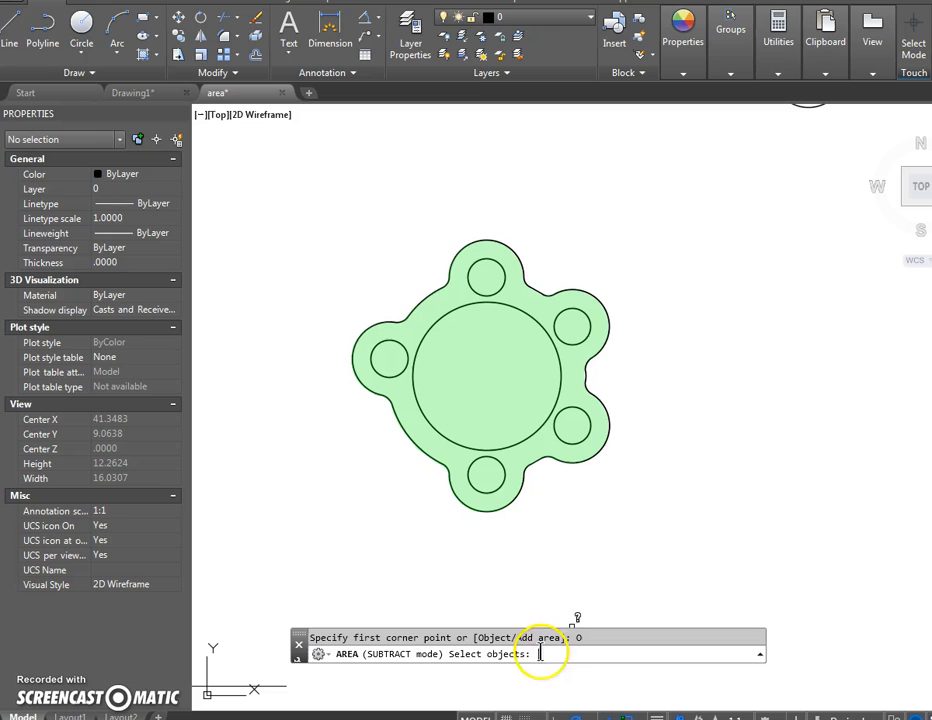
{"action": "left_click", "coordinate": [489, 484]}
{"action": "left_click", "coordinate": [497, 448]}
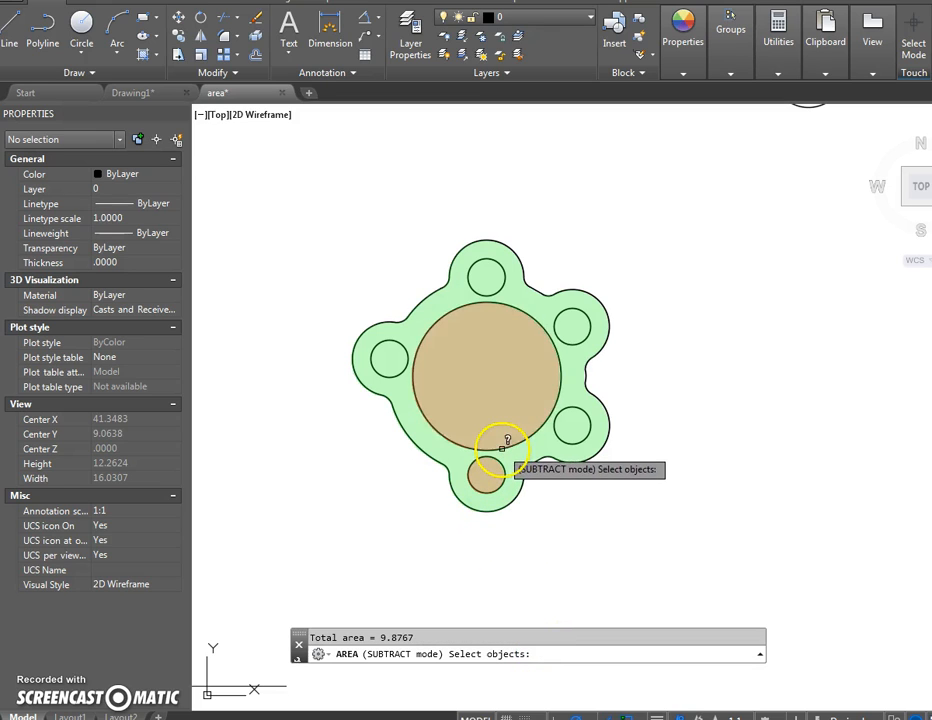
{"action": "left_click", "coordinate": [575, 433]}
{"action": "left_click", "coordinate": [573, 325]}
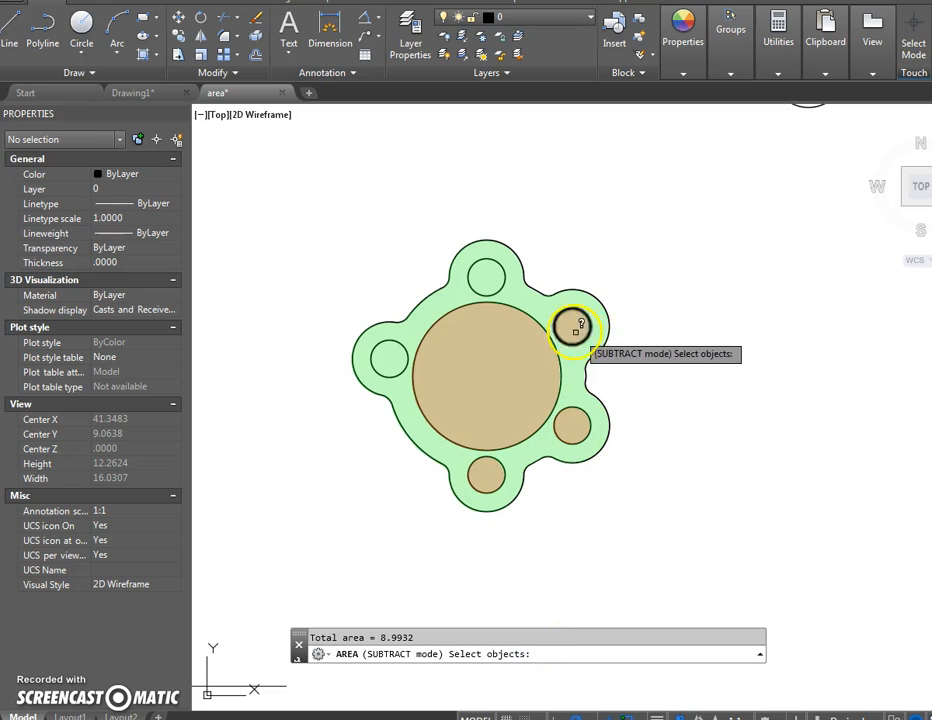
{"action": "left_click", "coordinate": [500, 290]}
{"action": "left_click", "coordinate": [384, 352]}
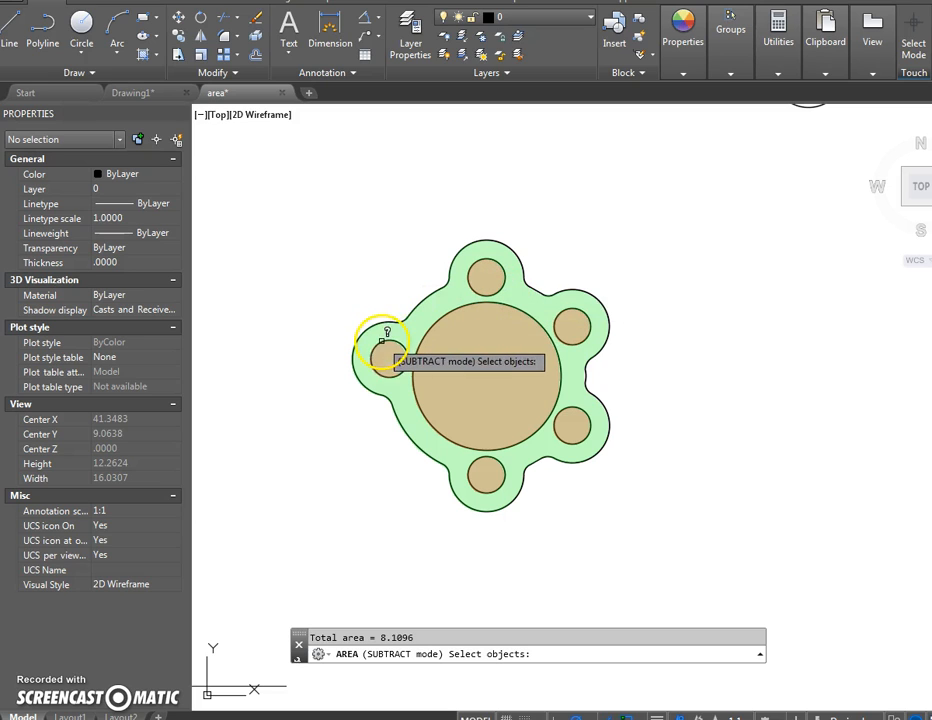
{"action": "right_click", "coordinate": [454, 679]}
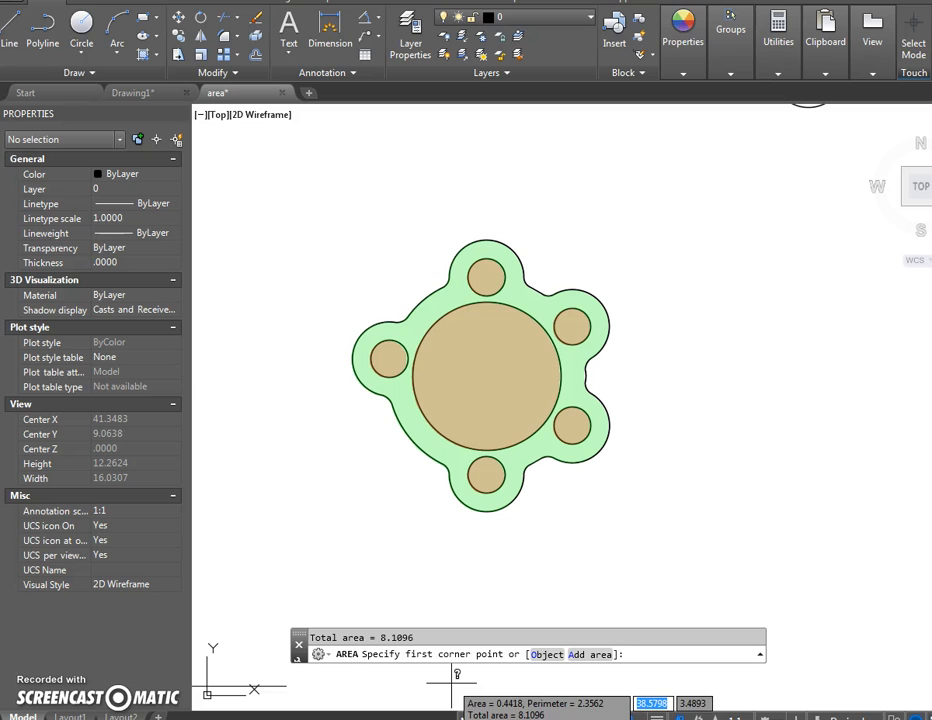
{"action": "key", "text": "Escape"}
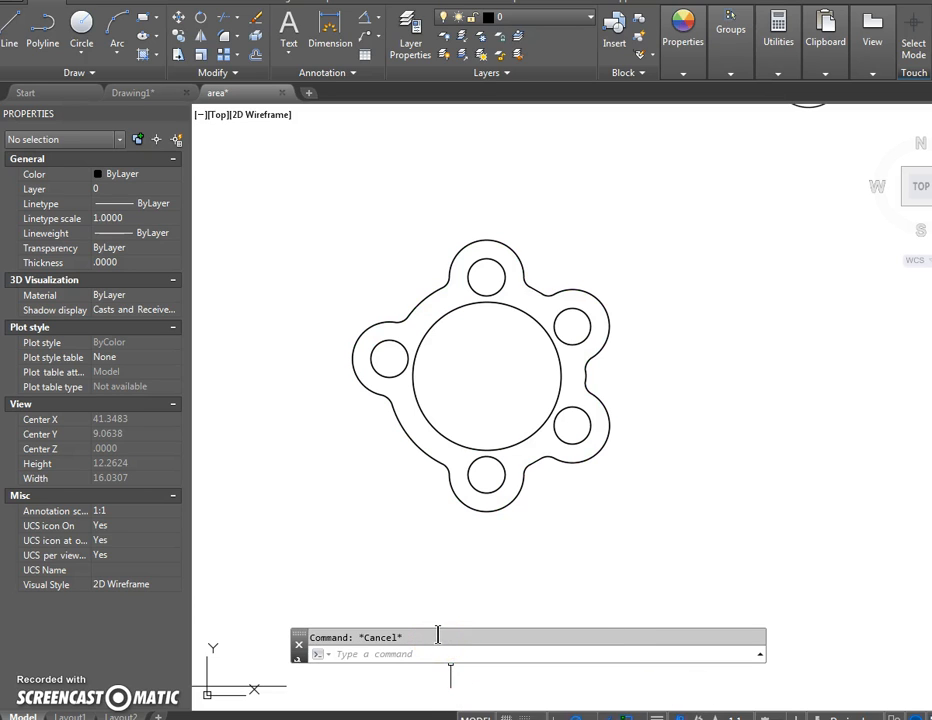
- Copy the final line "Total area = 8.1096" from the command history into the drawing as text
{"action": "key", "text": "BackSpace"}
{"action": "key", "text": "F2"}
{"action": "mouse_move", "coordinate": [421, 545]}
{"action": "left_mouse_down"}
{"action": "mouse_move", "coordinate": [353, 545]}
{"action": "mouse_move", "coordinate": [620, 368]}
{"action": "mouse_move", "coordinate": [703, 373]}
{"action": "left_mouse_up"}
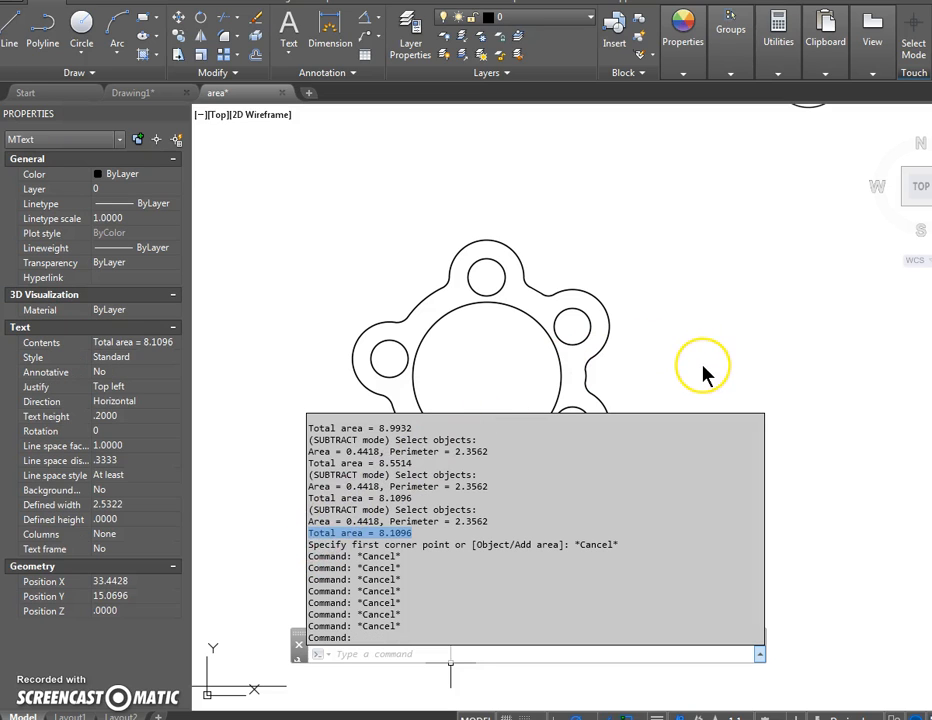
{"action": "key", "text": "F2"}
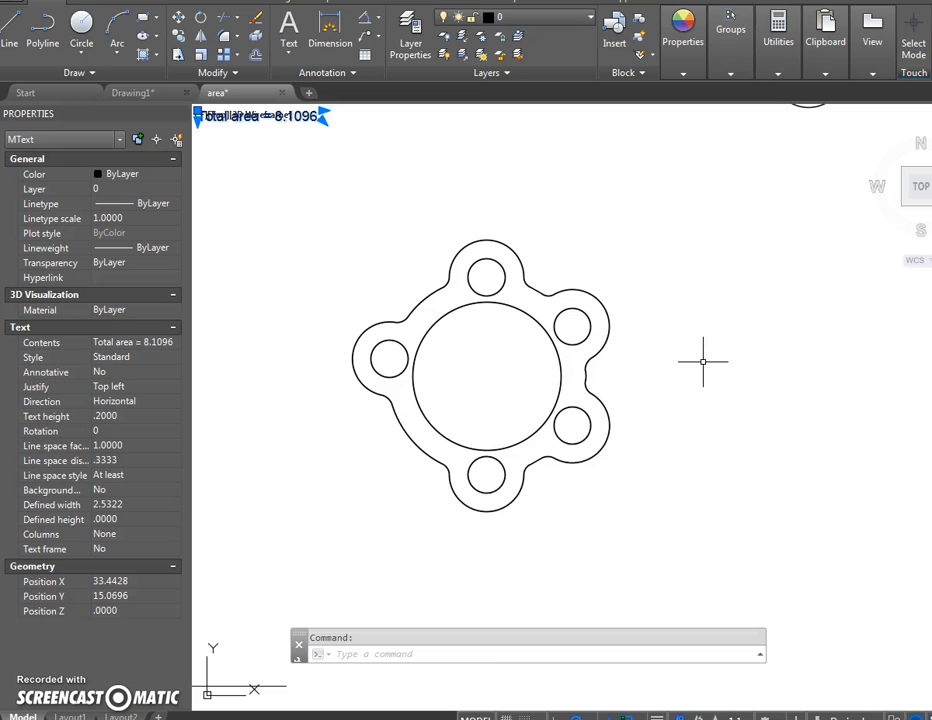
- Move the total area text to just below the gasket and deselect it
{"action": "scroll", "coordinate": [703, 362], "scroll_direction": "down", "scroll_amount": 4}
{"action": "scroll", "coordinate": [703, 362], "scroll_direction": "up", "scroll_amount": 2}
{"action": "middle_click_drag", "start_coordinate": [703, 362], "coordinate": [703, 336]}
{"action": "scroll", "coordinate": [703, 336], "scroll_direction": "down", "scroll_amount": 2}
{"action": "scroll", "coordinate": [529, 239], "scroll_direction": "up", "scroll_amount": 4}
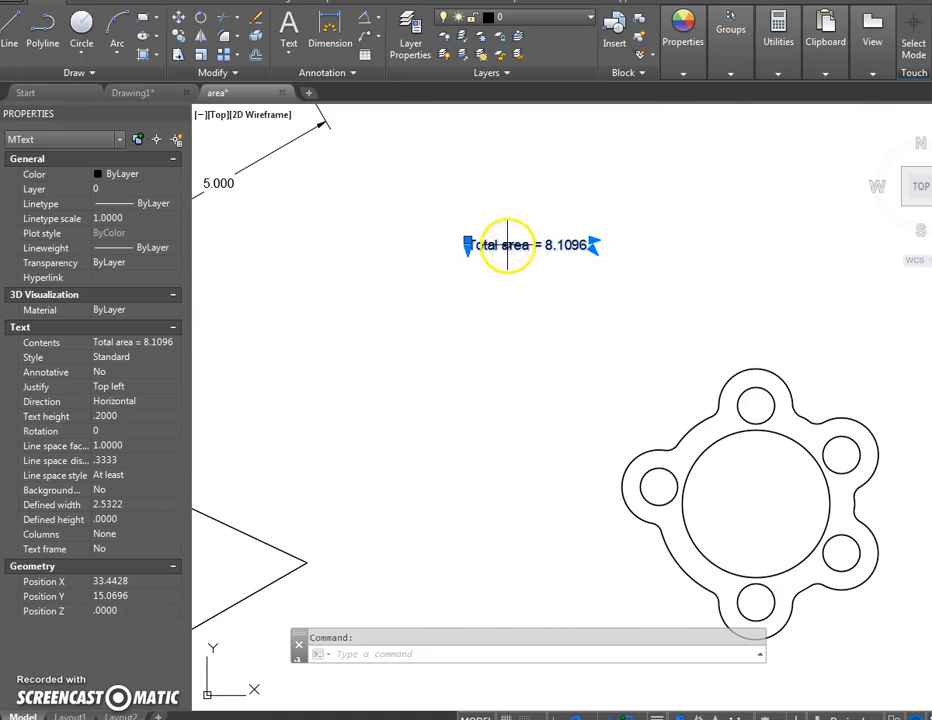
{"action": "left_click", "coordinate": [467, 242]}
{"action": "middle_click_drag", "start_coordinate": [530, 460], "coordinate": [463, 296]}
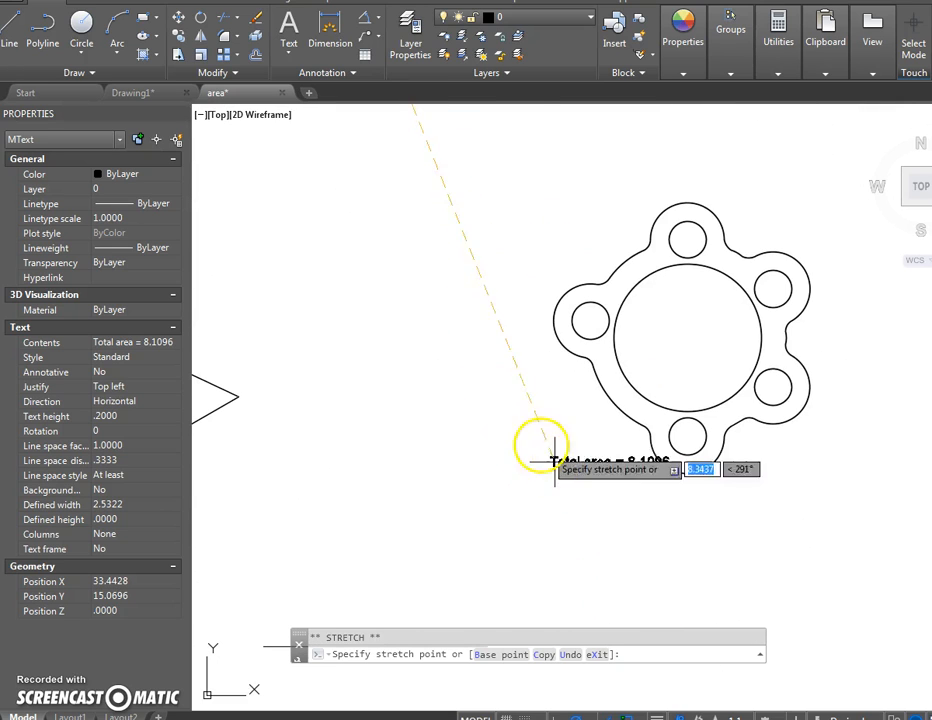
{"action": "left_click", "coordinate": [590, 525]}
{"action": "key", "text": "Escape"}
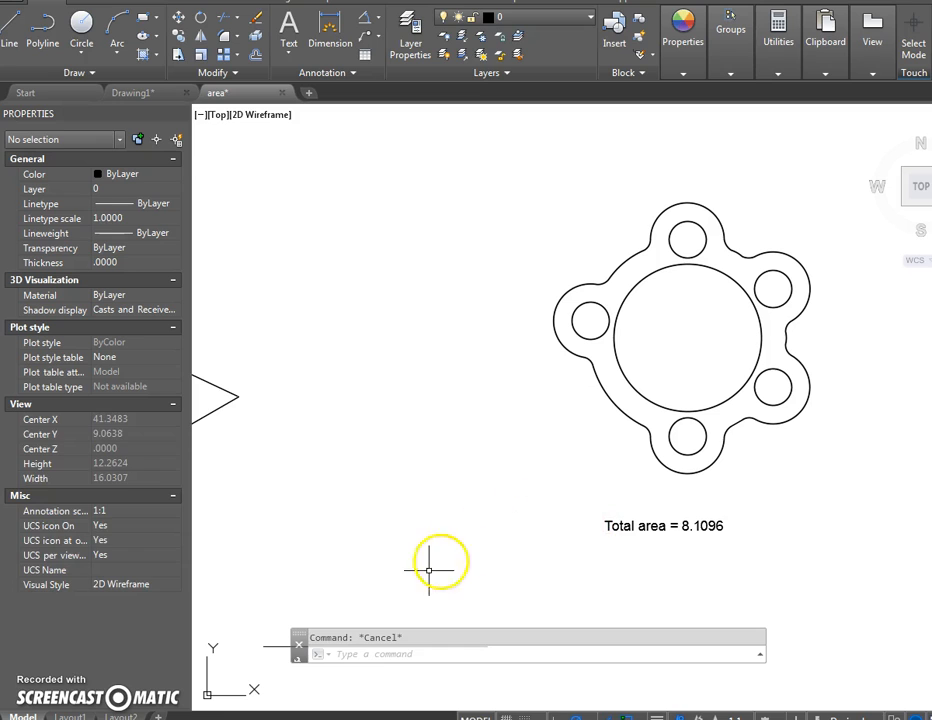
{"action": "key", "text": "F2"}
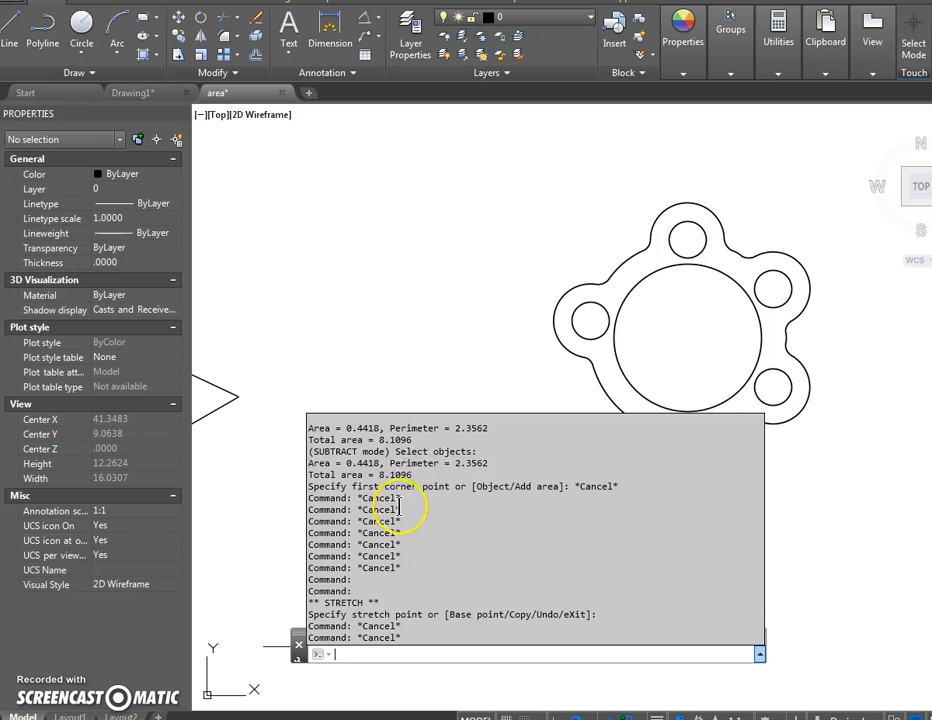
{"action": "key", "text": "F2"}
{"action": "scroll", "coordinate": [375, 500], "scroll_direction": "down", "scroll_amount": 2}
{"action": "mouse_move", "coordinate": [391, 501]}
{"action": "middle_mouse_down"}
{"action": "mouse_move", "coordinate": [443, 464]}
{"action": "mouse_move", "coordinate": [462, 433]}
{"action": "mouse_move", "coordinate": [565, 370]}
{"action": "middle_mouse_up"}
{"action": "scroll", "coordinate": [510, 406], "scroll_direction": "down", "scroll_amount": 1}
{"action": "scroll", "coordinate": [555, 381], "scroll_direction": "down", "scroll_amount": 2}
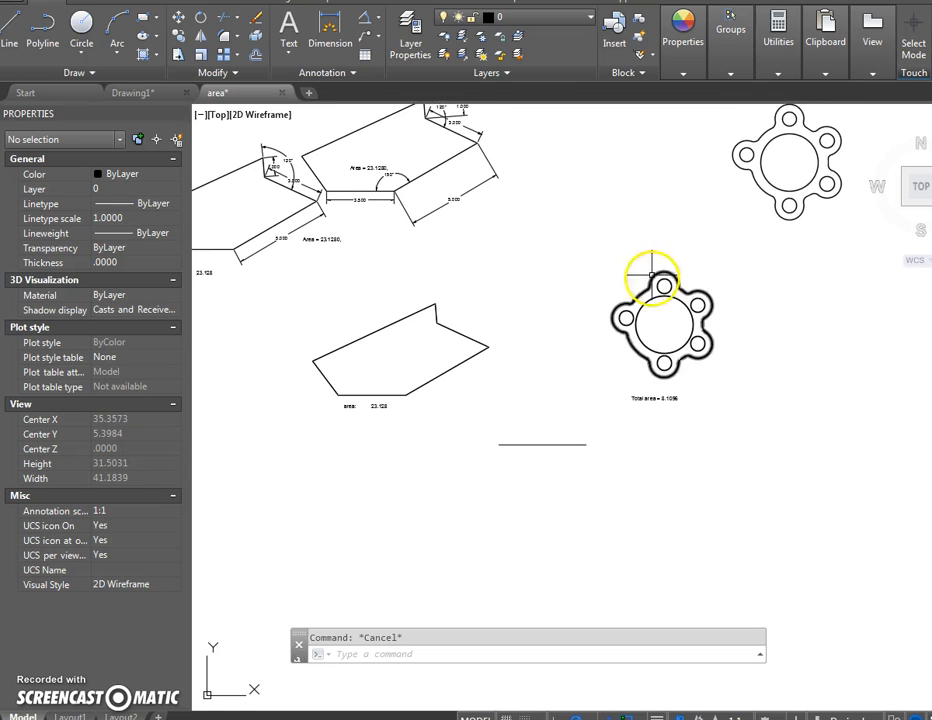